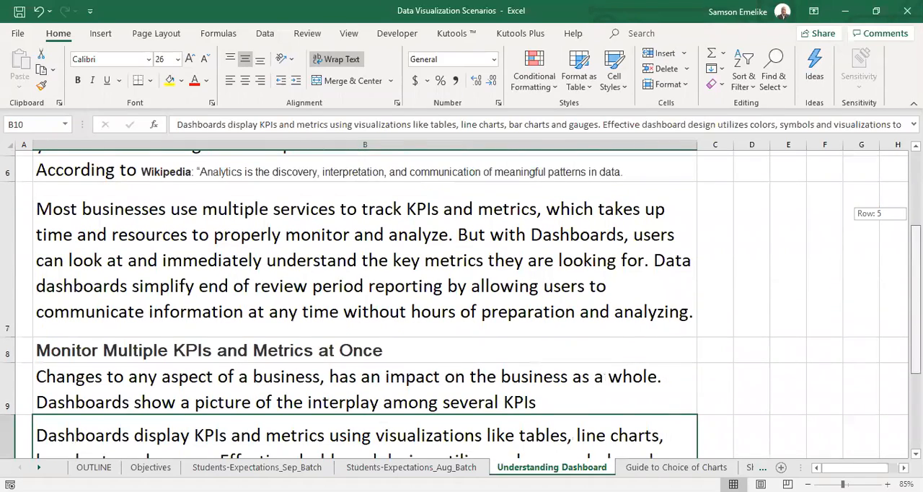
Read the dashboard benefits from the KPI tracking paragraph through Monitor Multiple KPIs and Metrics at Once on the Understanding Dashboard sheet.
click(355, 226)
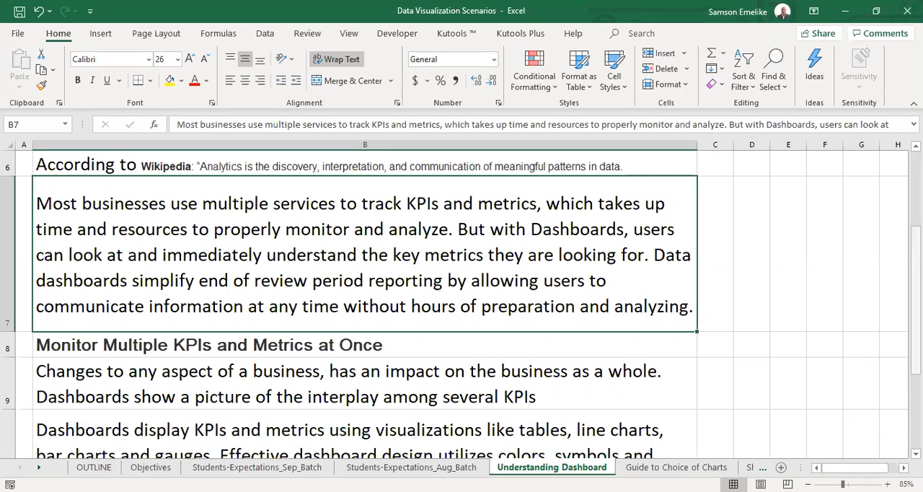
drag(915, 270, 915, 299)
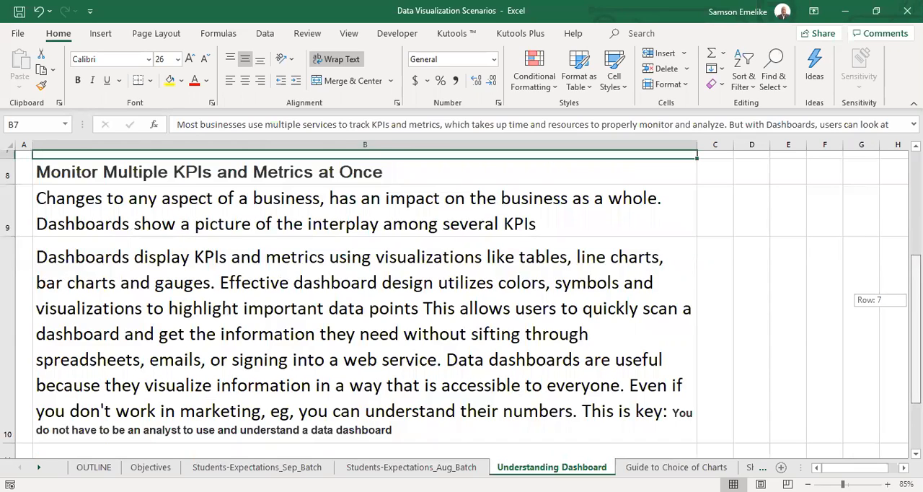
drag(916, 299, 916, 301)
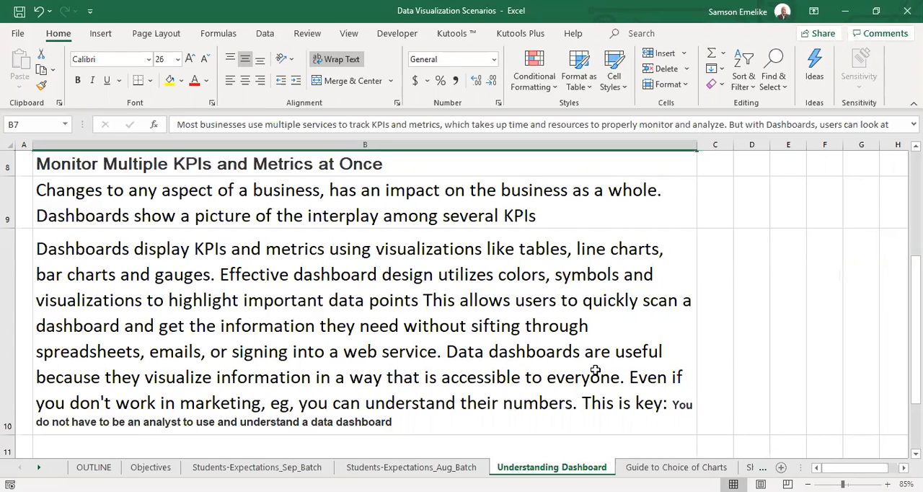
Review the Guide to Choice of Charts sheet, from showing change over time down to looking at geographical data.
click(645, 467)
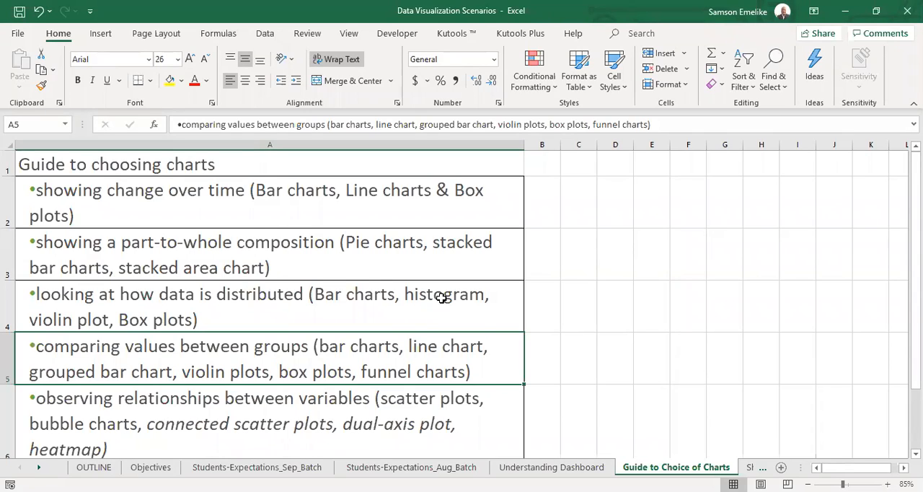
mouse_move(916, 274)
mouse_down()
mouse_move(916, 317)
mouse_move(916, 274)
mouse_up()
click(112, 202)
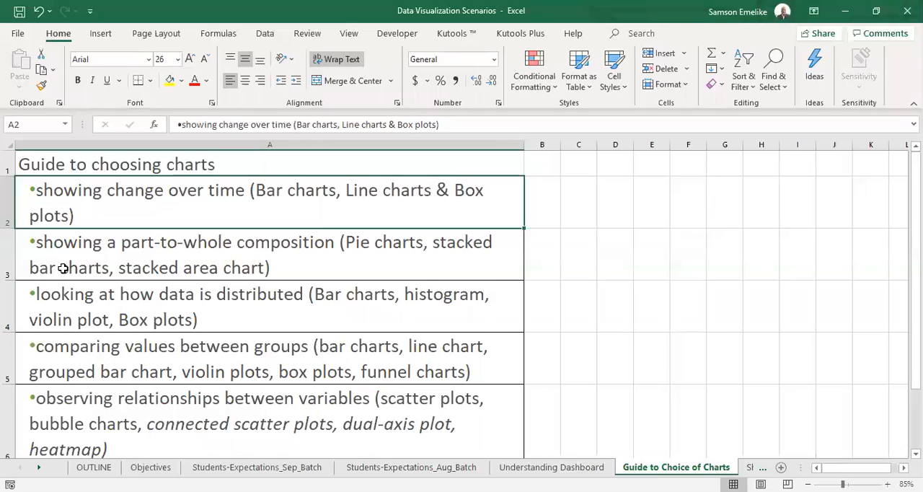
click(95, 259)
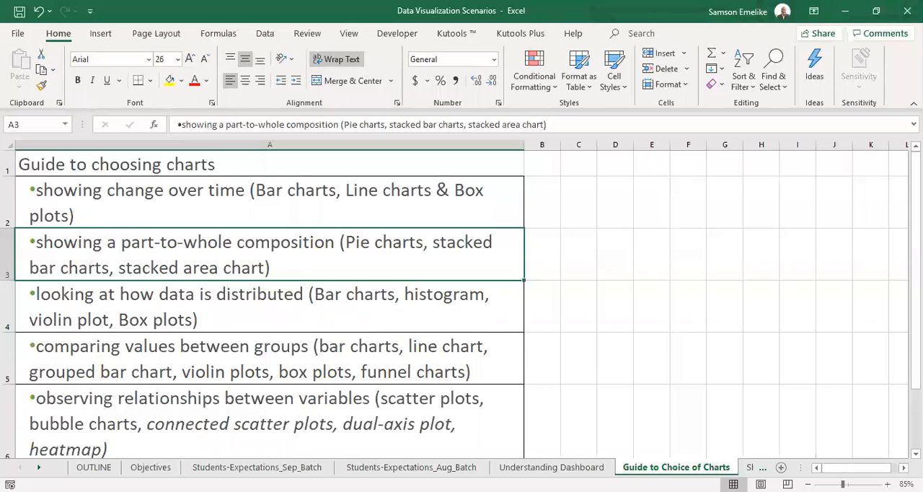
drag(915, 209, 915, 234)
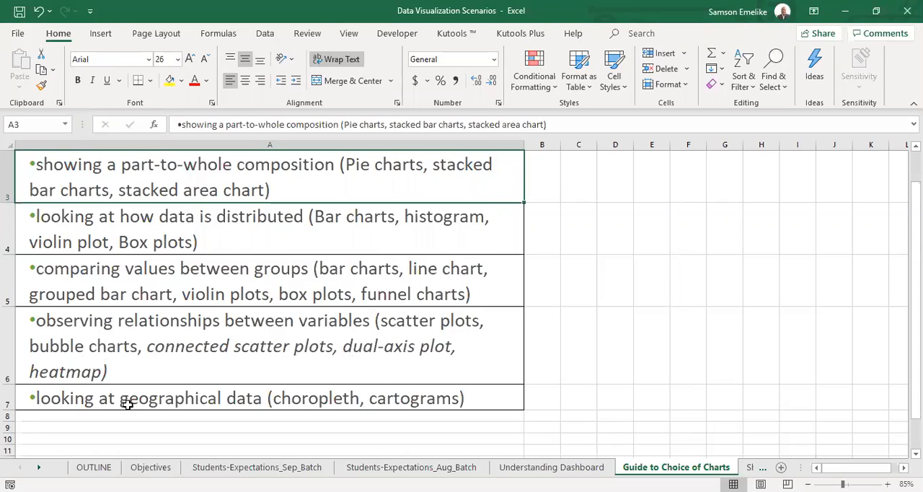
click(405, 399)
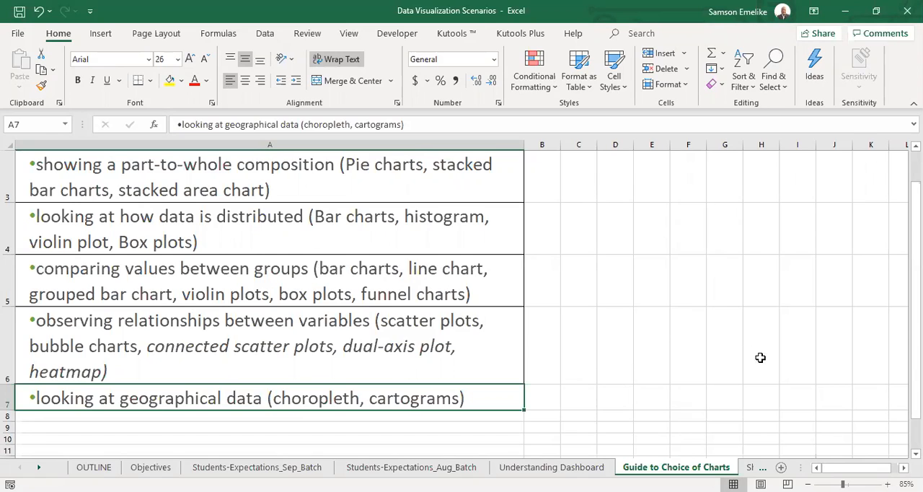
click(39, 467)
click(39, 467)
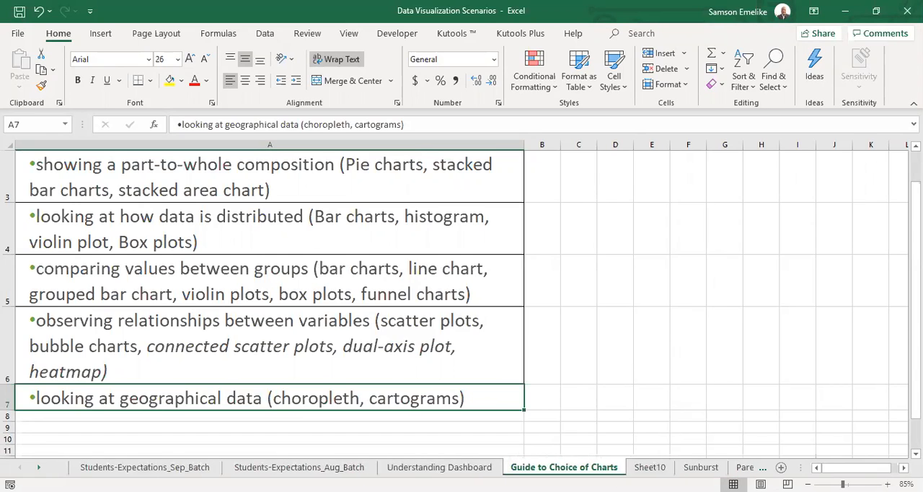
click(38, 467)
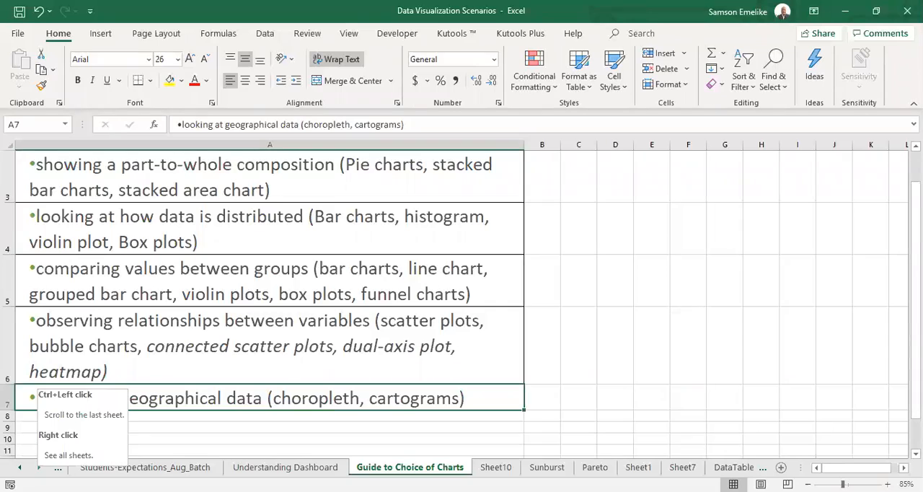
click(38, 467)
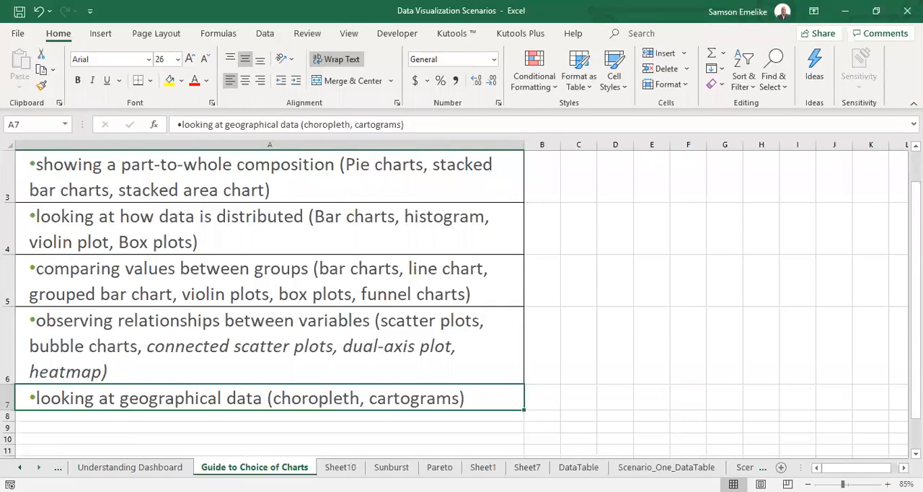
click(19, 467)
click(19, 467)
click(19, 467)
click(19, 467)
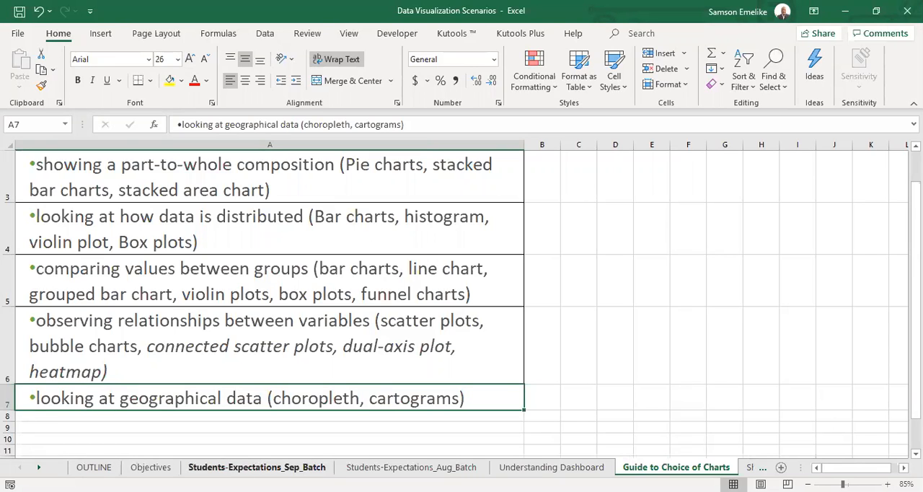
Examine the Facilitators' Expectations on the Students-Expectations_Aug_Batch sheet, enlarged to 190%, and select the commitment to attempt assignments and session work.
click(420, 466)
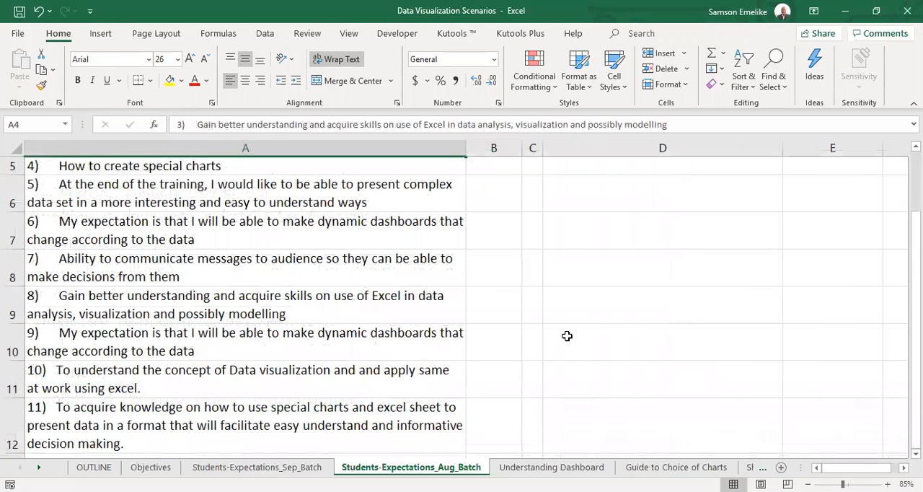
scroll(466, 307, up, 2)
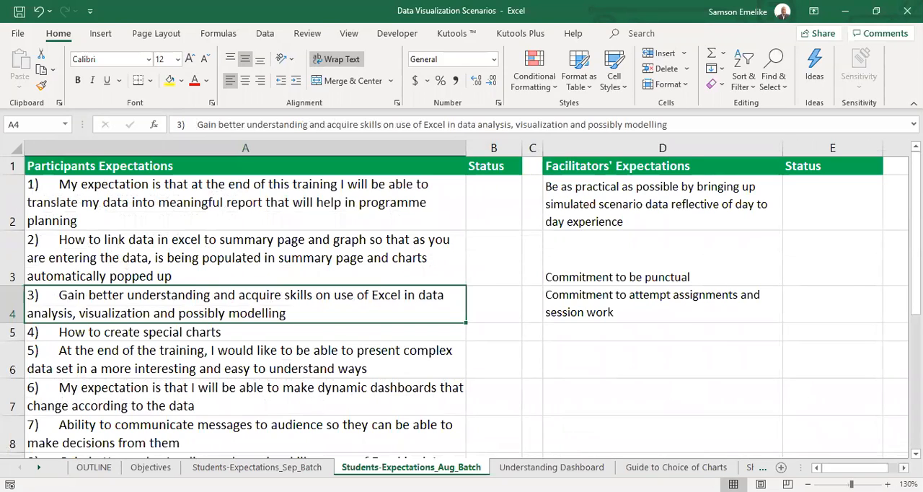
scroll(783, 457, right, 3)
ctrl+scroll(474, 376, up, 4)
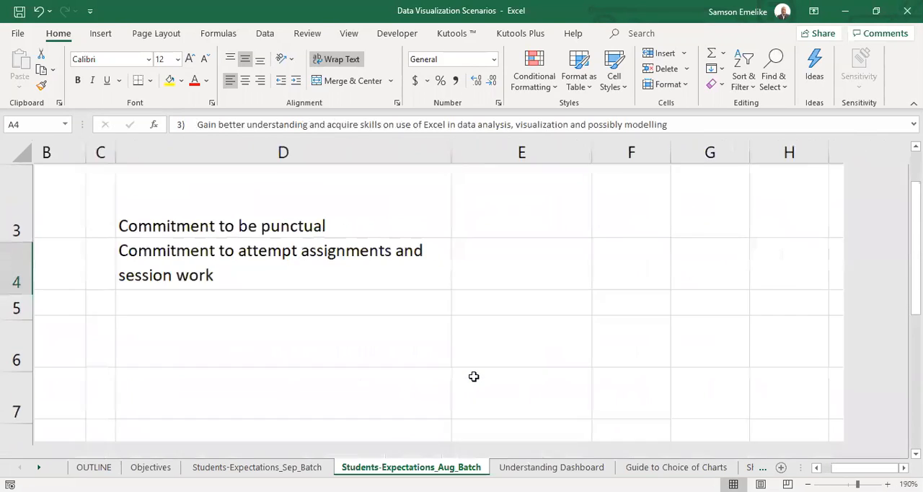
scroll(474, 377, up, 2)
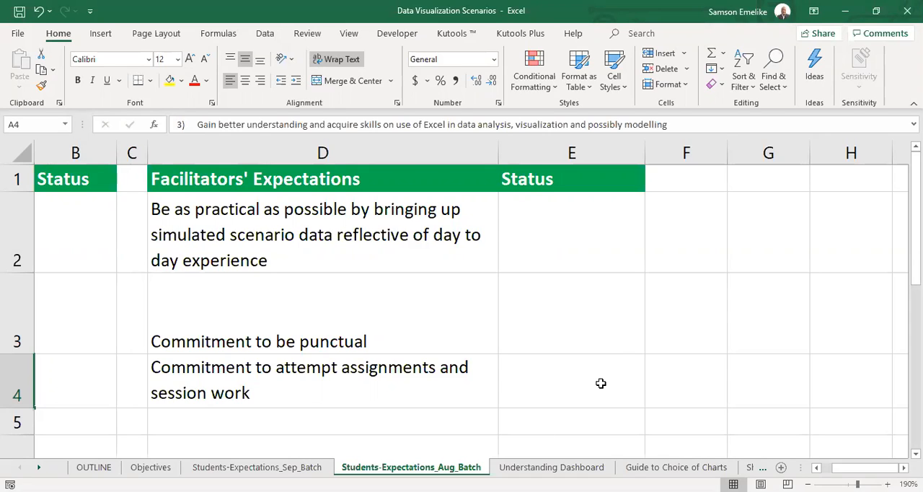
click(15, 379)
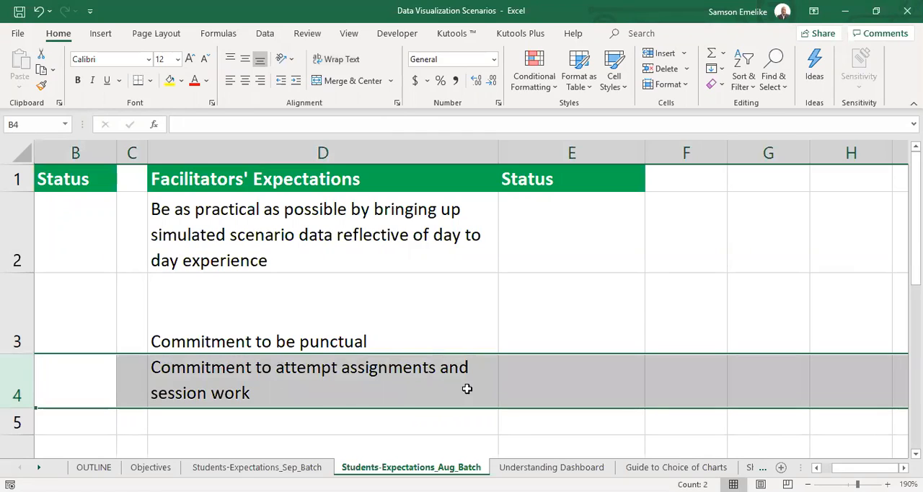
click(407, 384)
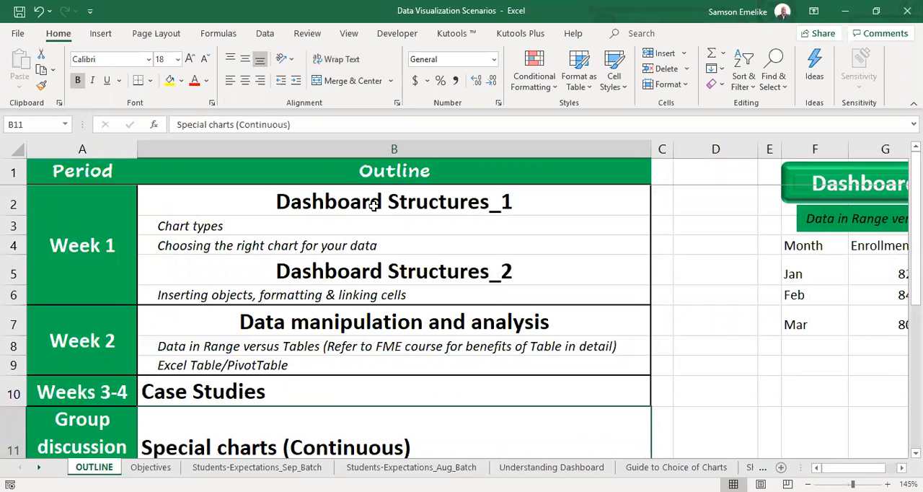
Go through the Week 1 topics in the course outline, from Dashboard Structures_1 to inserting objects, formatting and linking cells.
click(369, 206)
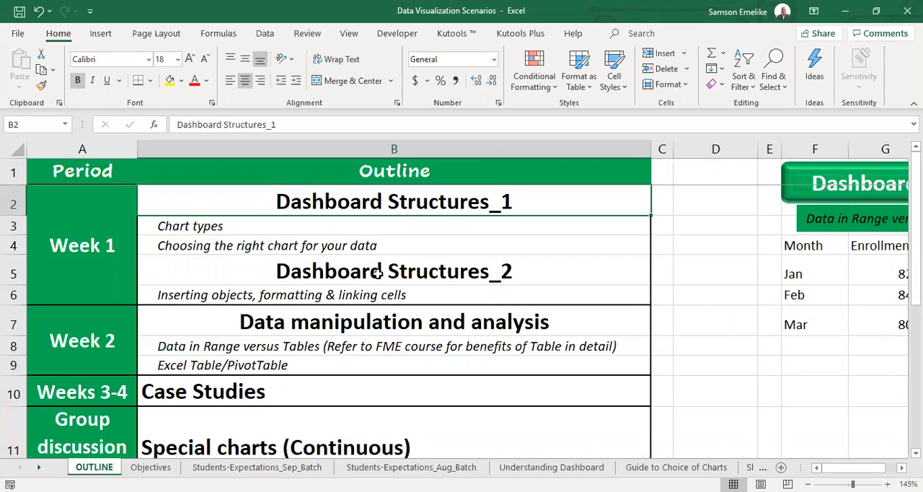
click(233, 228)
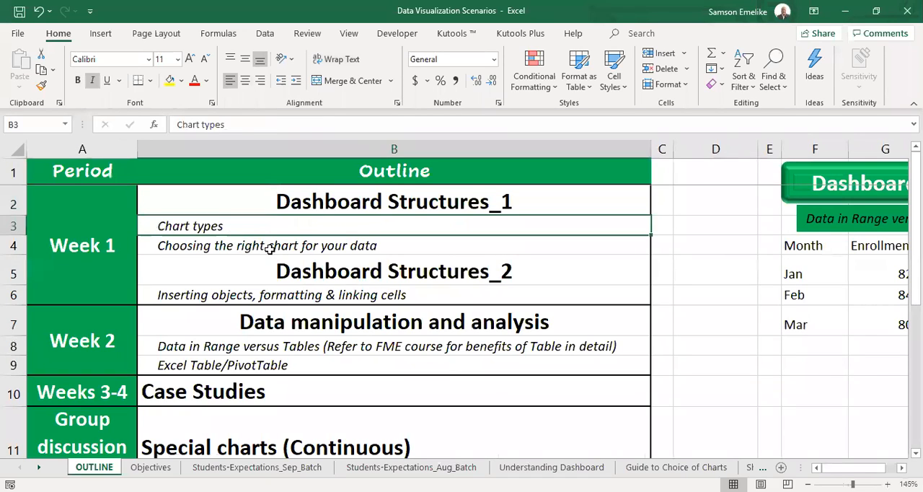
click(318, 248)
drag(346, 198, 359, 295)
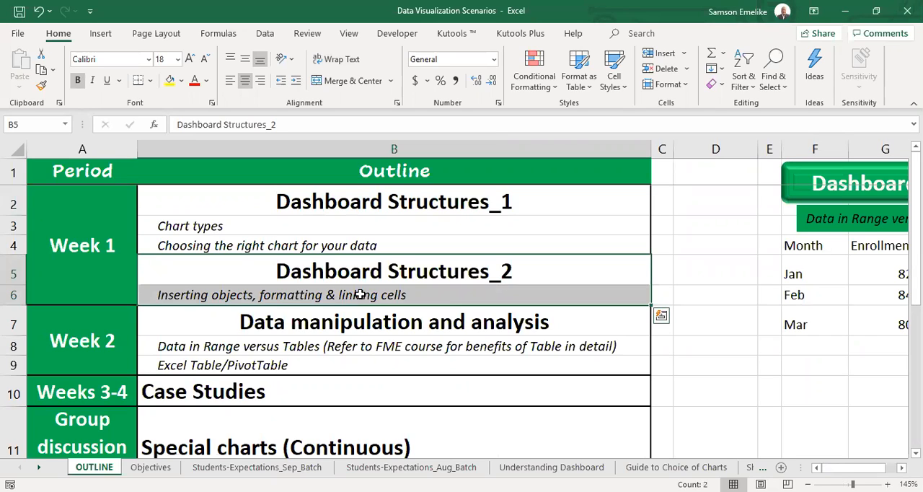
click(388, 294)
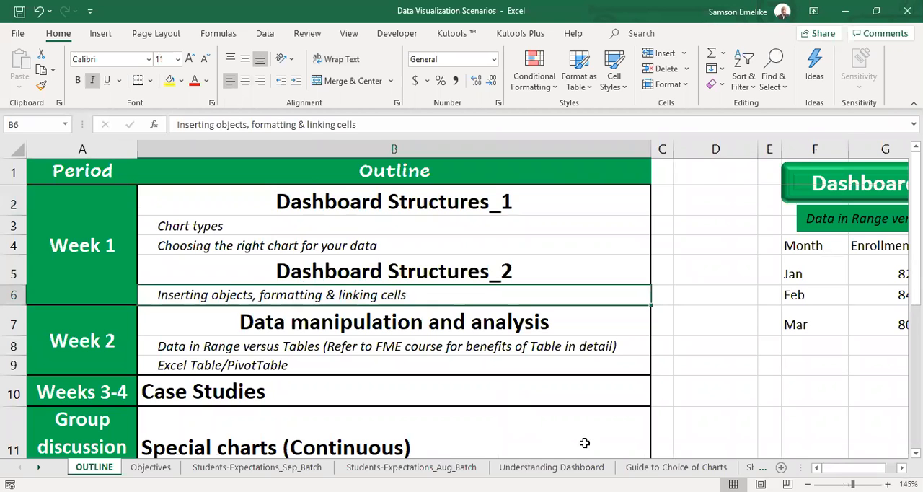
Revisit the Guide to Choice of Charts sheet and the What is a Dashboard? section of the Understanding Dashboard sheet.
click(656, 466)
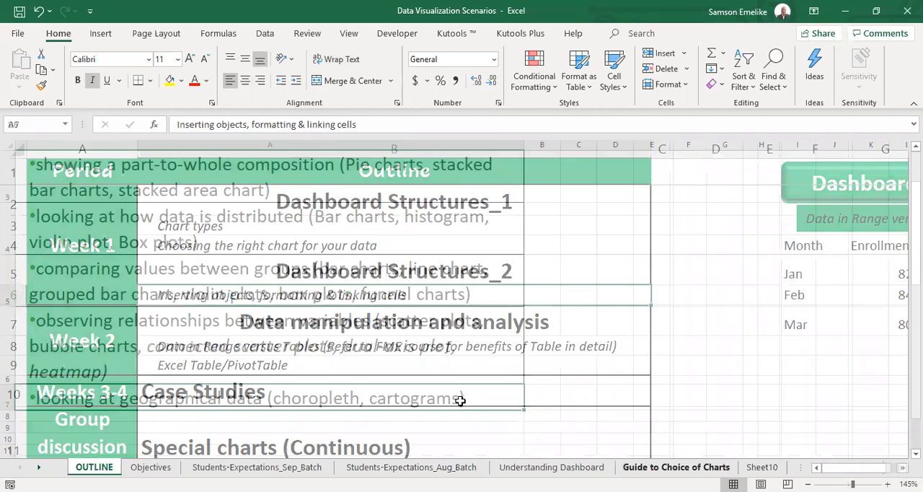
click(38, 466)
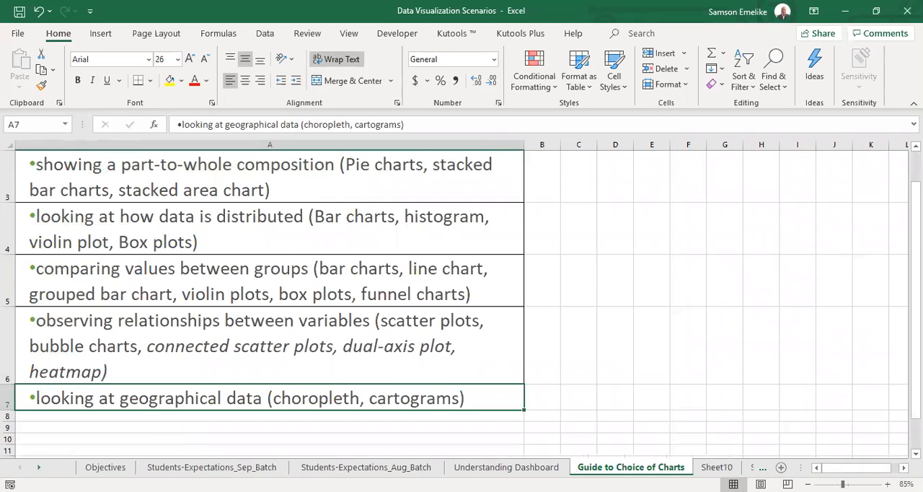
click(38, 466)
click(38, 467)
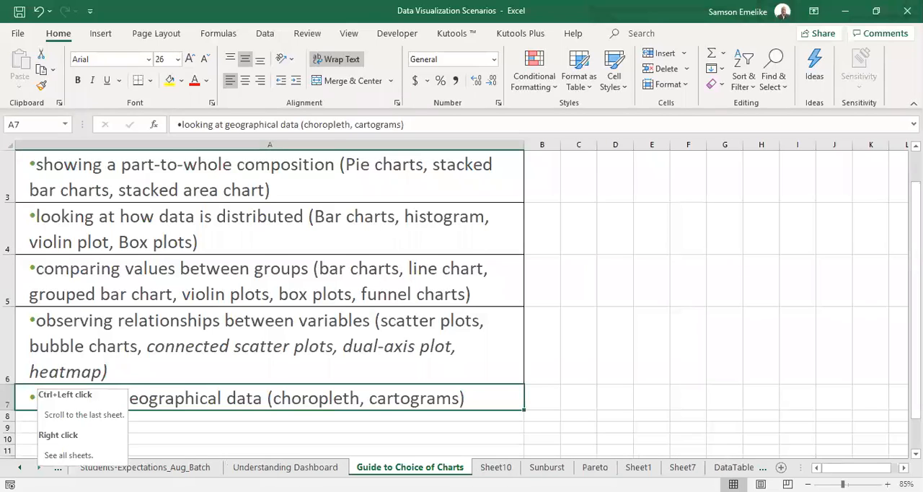
click(319, 468)
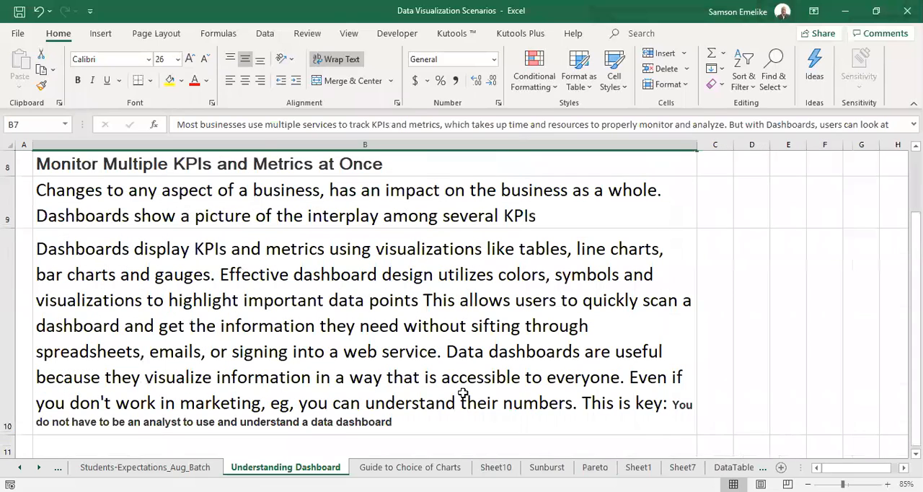
scroll(462, 393, up, 3)
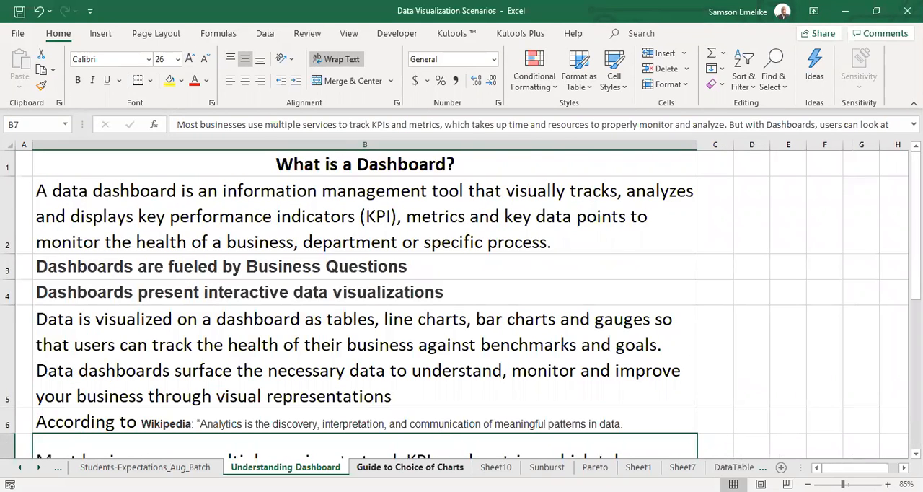
click(409, 467)
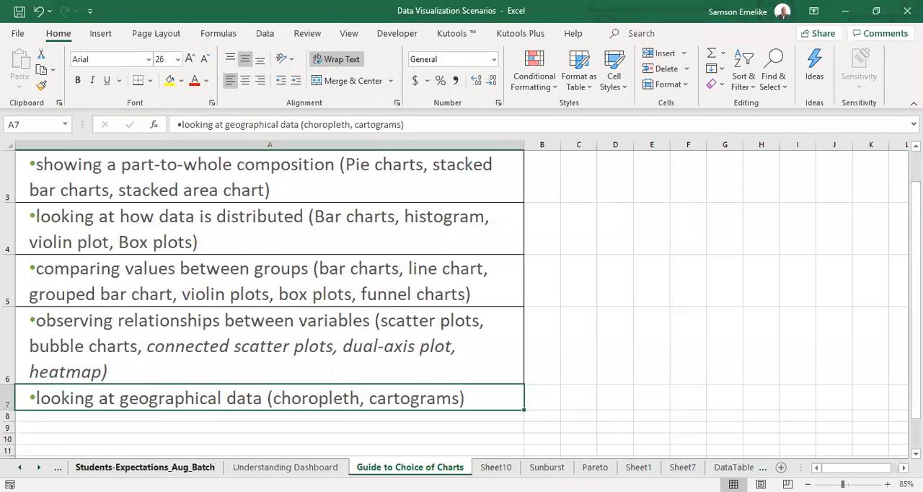
Return to the OUTLINE sheet and highlight the Dashboard Structures_2 heading with its topic on inserting objects, formatting and linking cells.
click(20, 467)
click(20, 467)
click(20, 467)
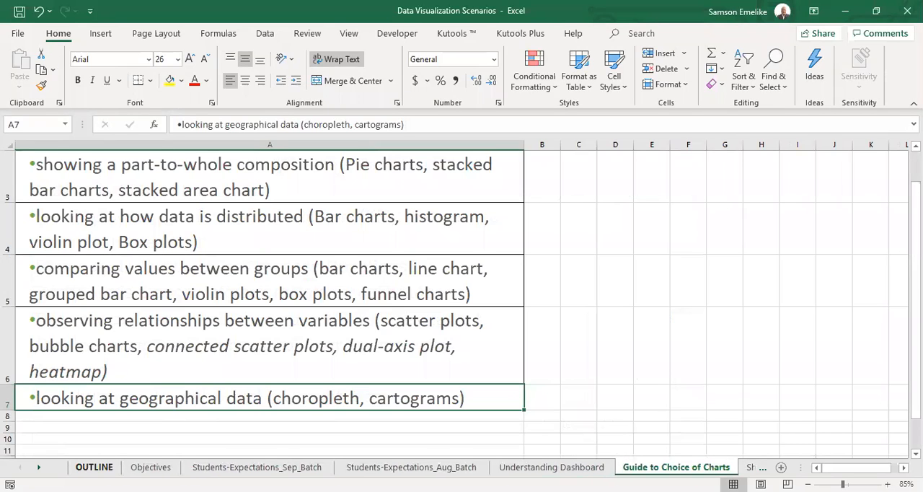
click(94, 467)
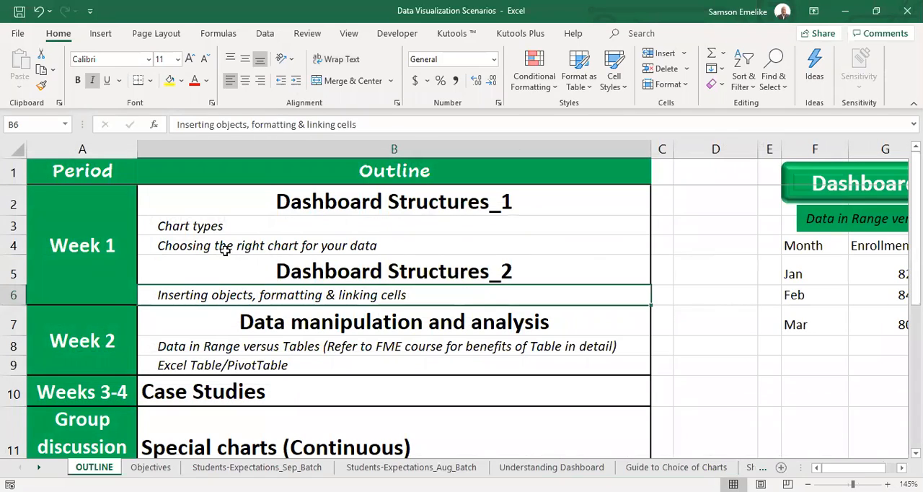
drag(281, 274, 292, 290)
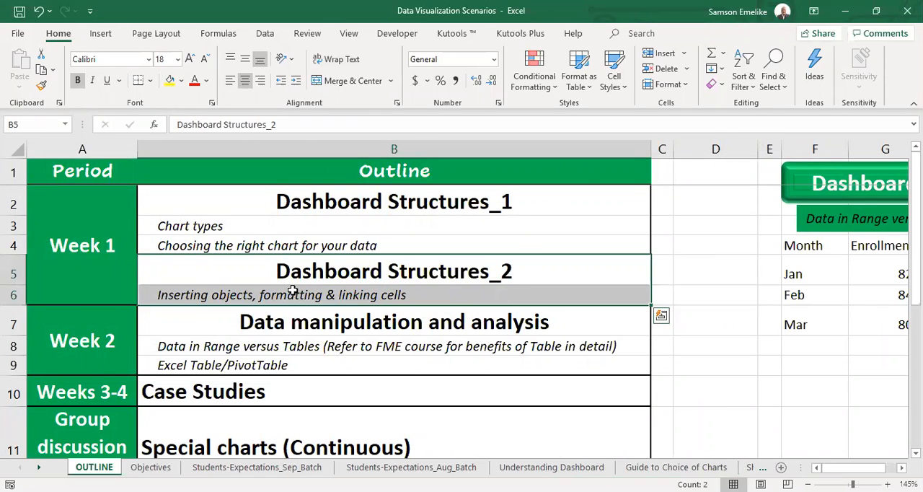
click(700, 284)
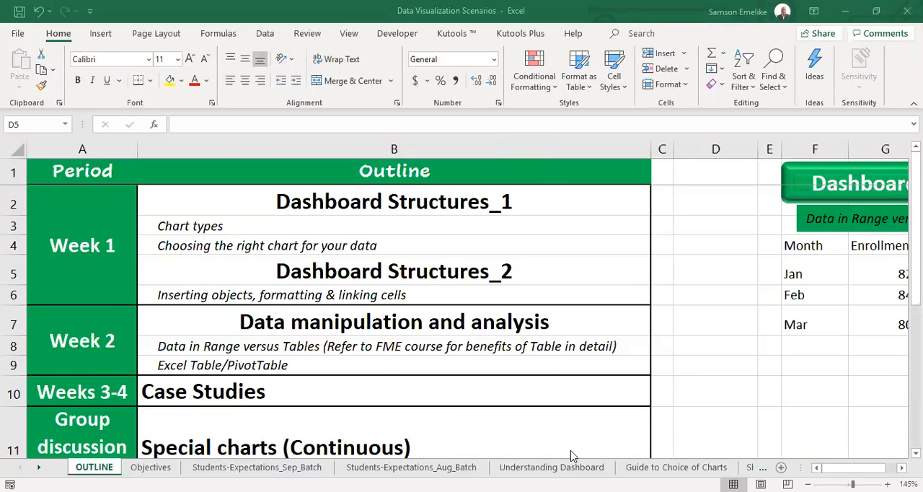
Look through the September and August student expectations sheets and reopen the Understanding Dashboard sheet.
click(150, 467)
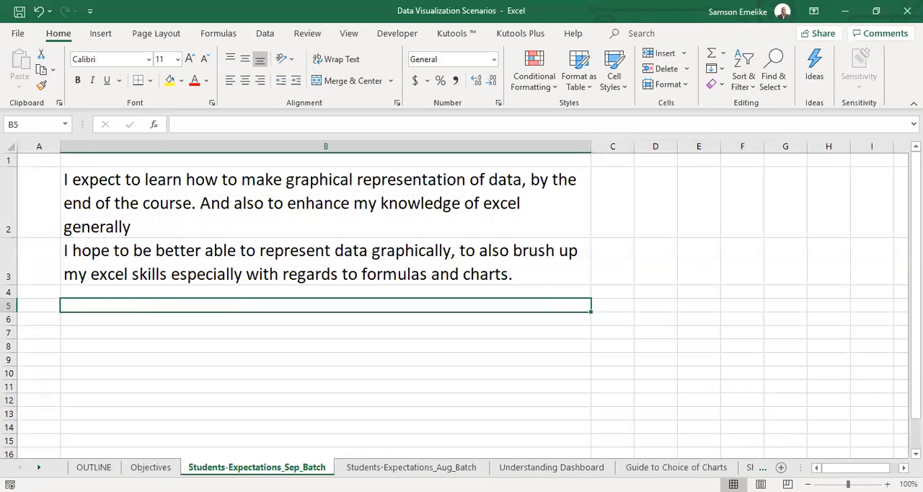
click(362, 467)
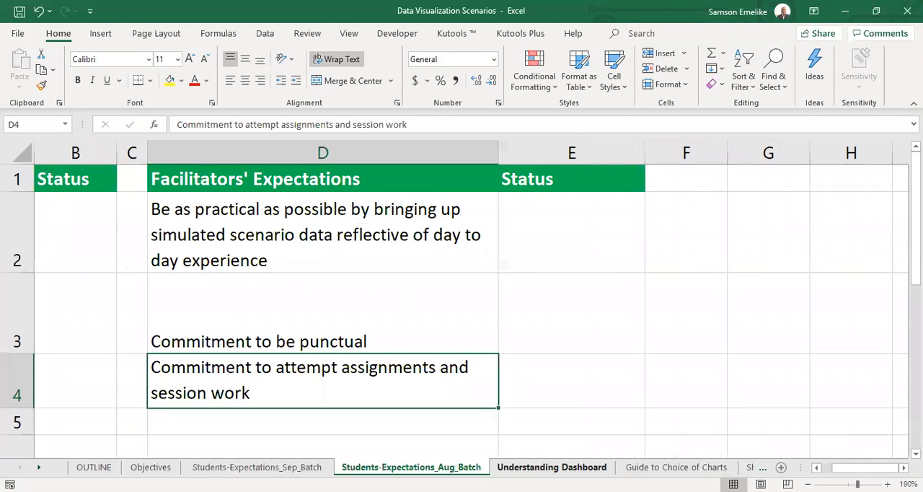
click(585, 466)
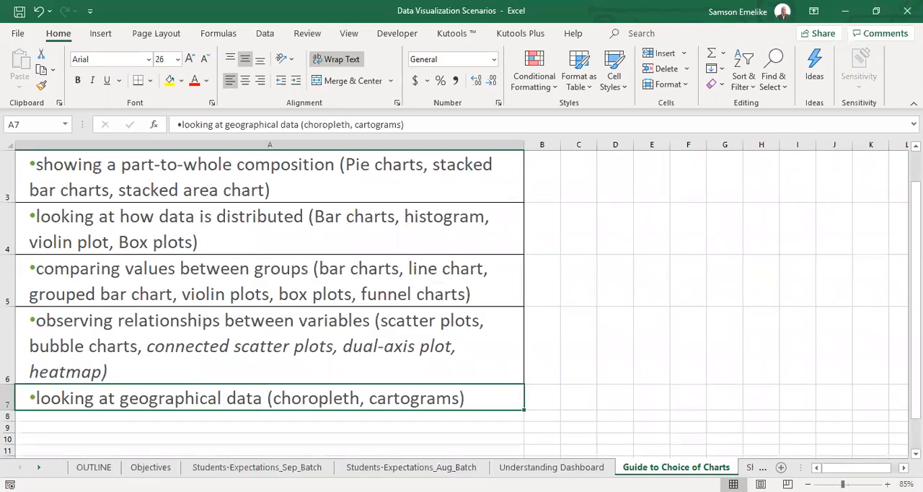
Go to the Guide to Choice of Charts sheet and add a new blank worksheet directly after it.
click(39, 467)
click(39, 467)
click(39, 467)
click(39, 467)
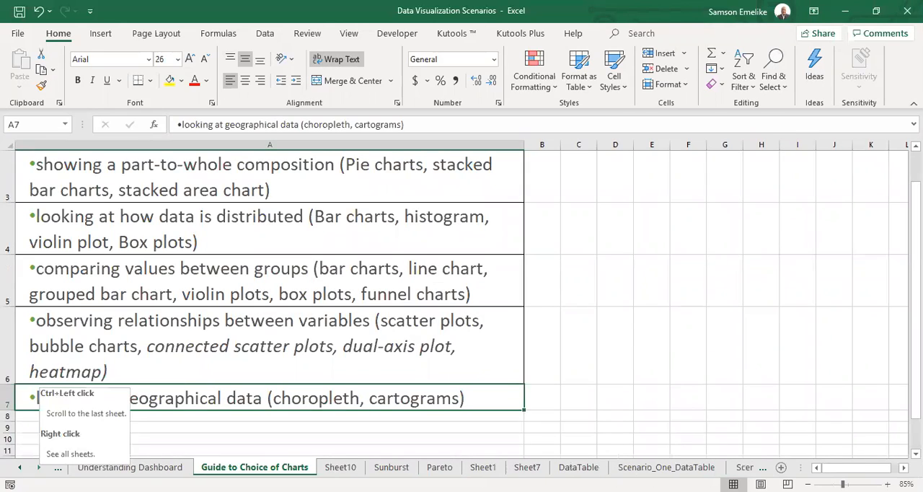
click(637, 257)
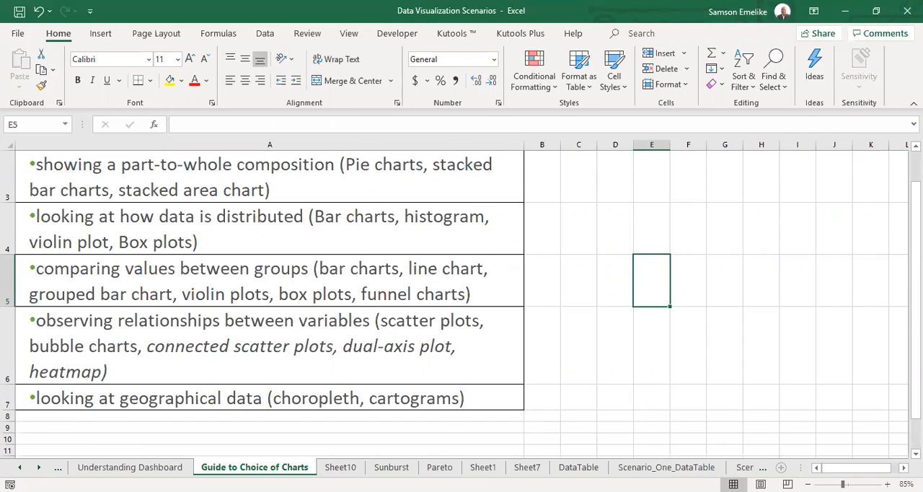
click(781, 467)
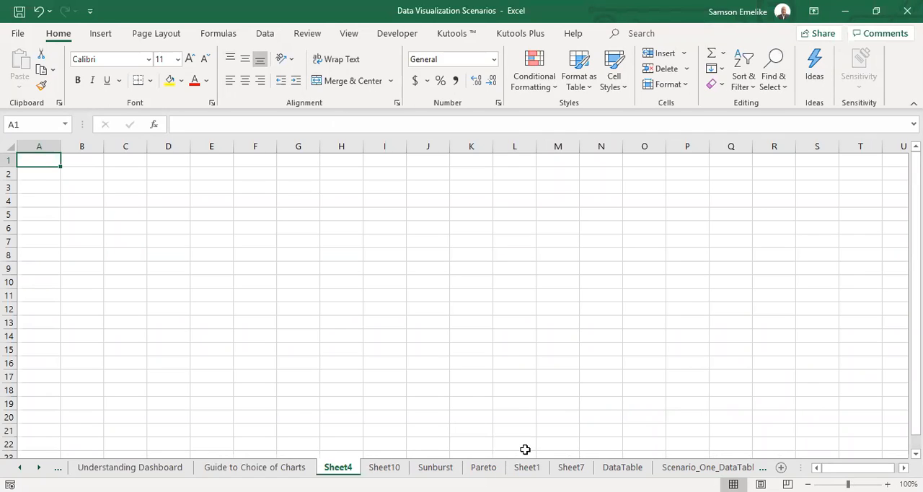
key(alt+Tab)
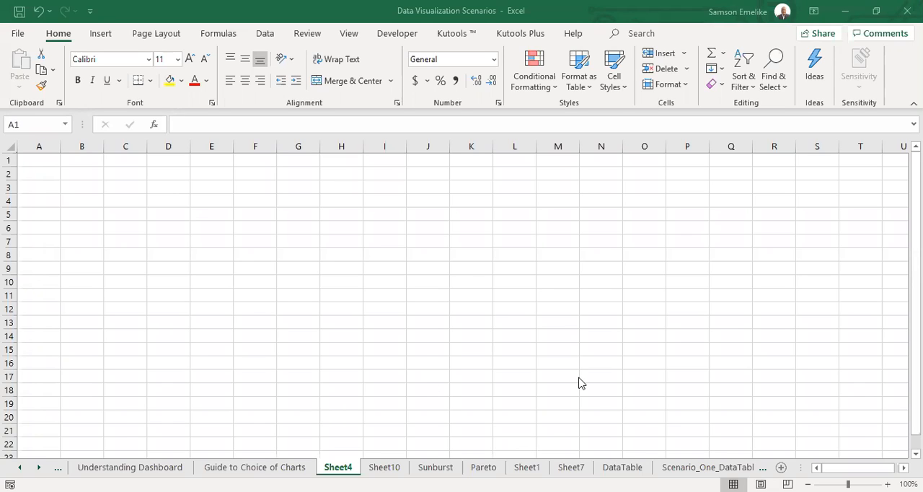
Rename the new blank worksheet as Inserting_Formatting Format.
double_click(332, 467)
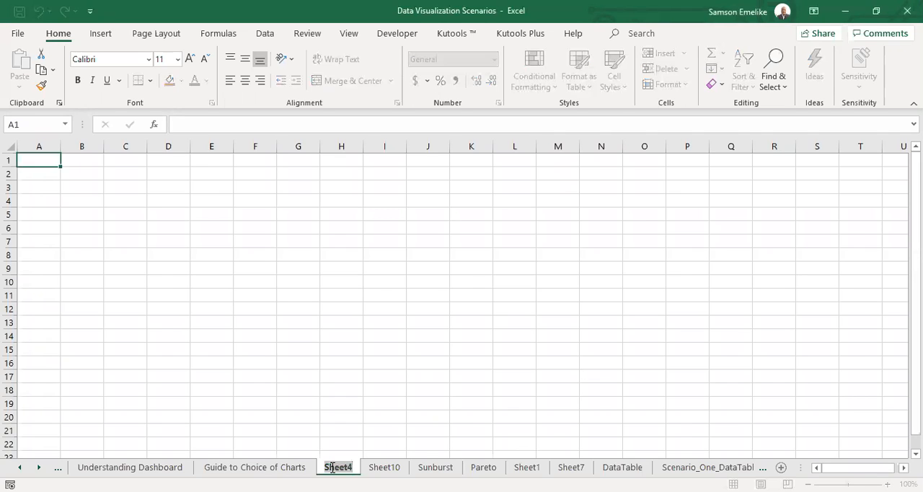
text(Insert)
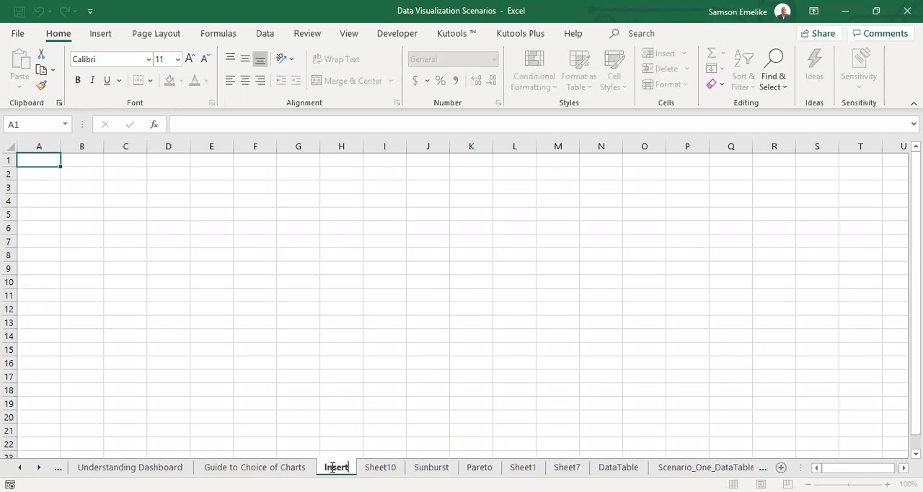
text(ing)
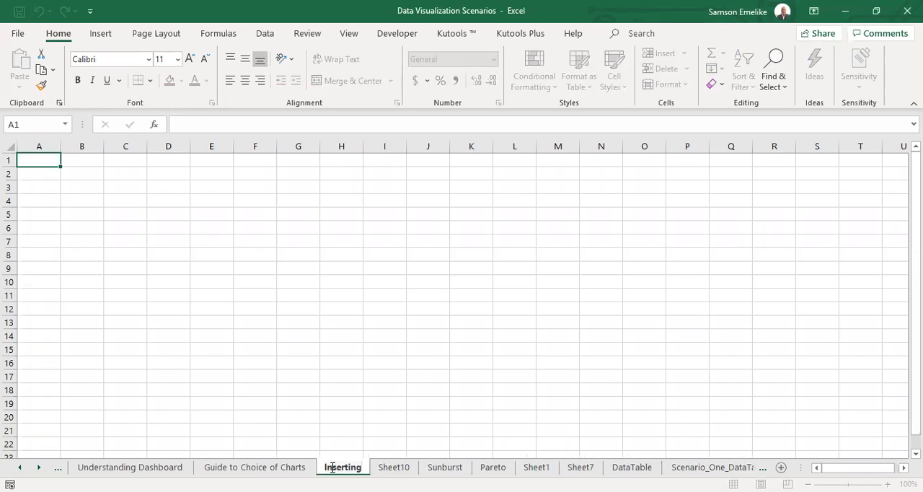
text(_Formatt)
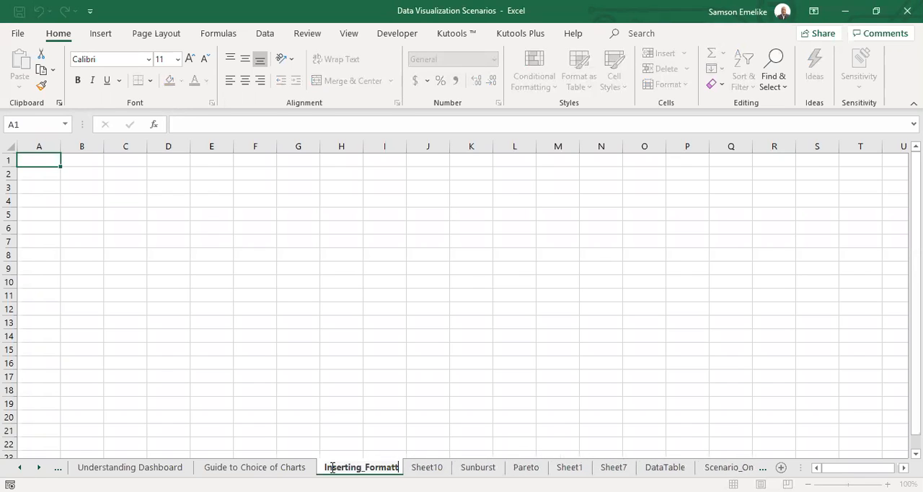
text(ing)
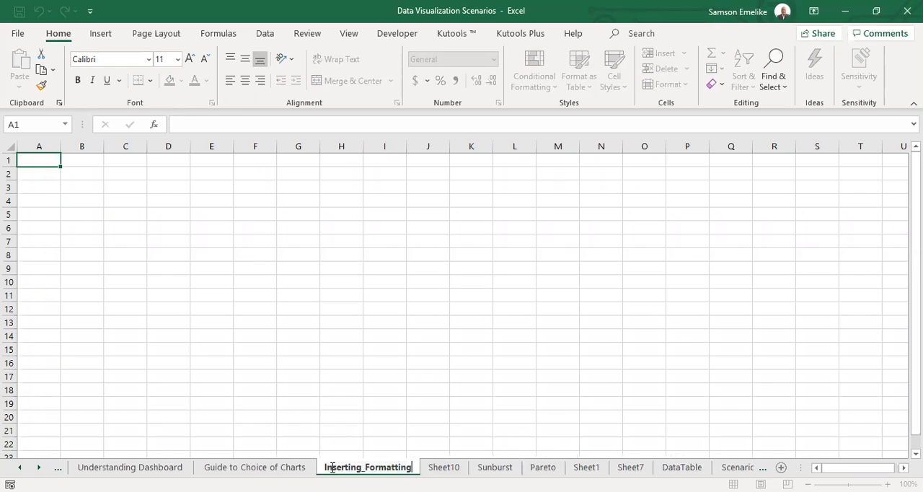
text( Format)
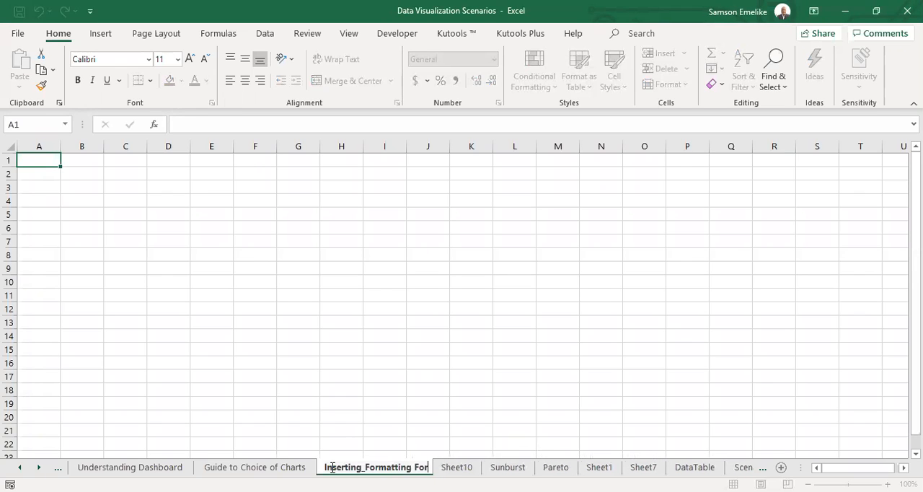
key(Return)
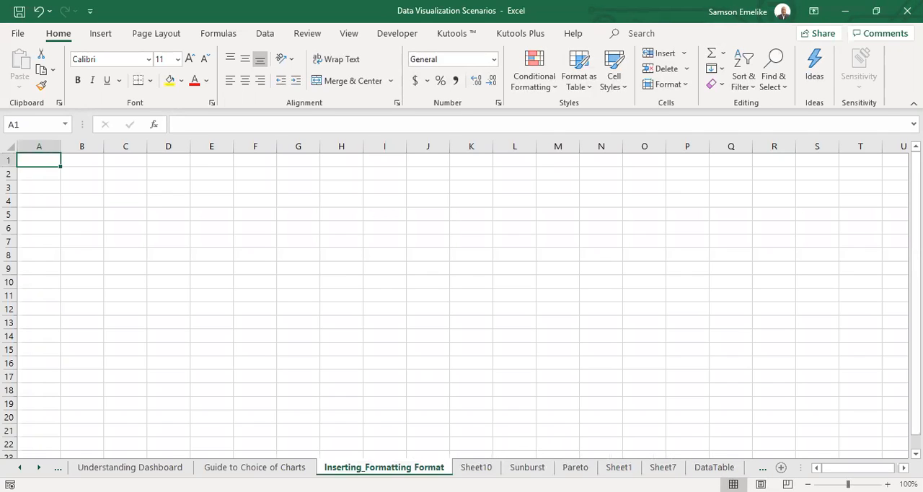
Return to the Understanding Dashboard sheet and look over its dashboard explanation down to the design guidelines.
key(alt+Tab)
click(156, 467)
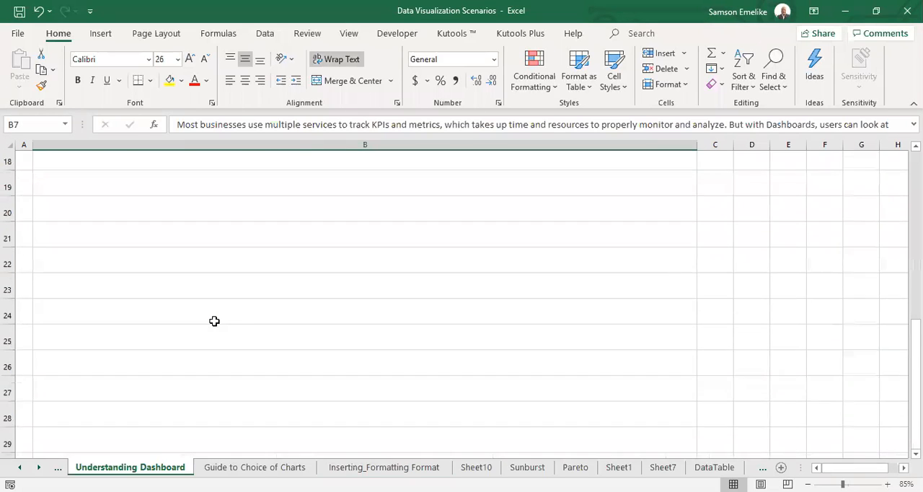
scroll(214, 321, up, 5)
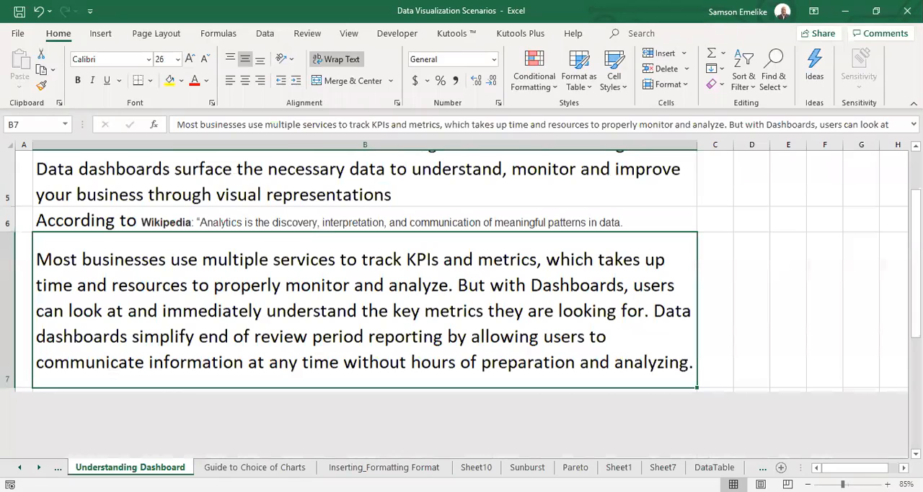
scroll(365, 302, up, 2)
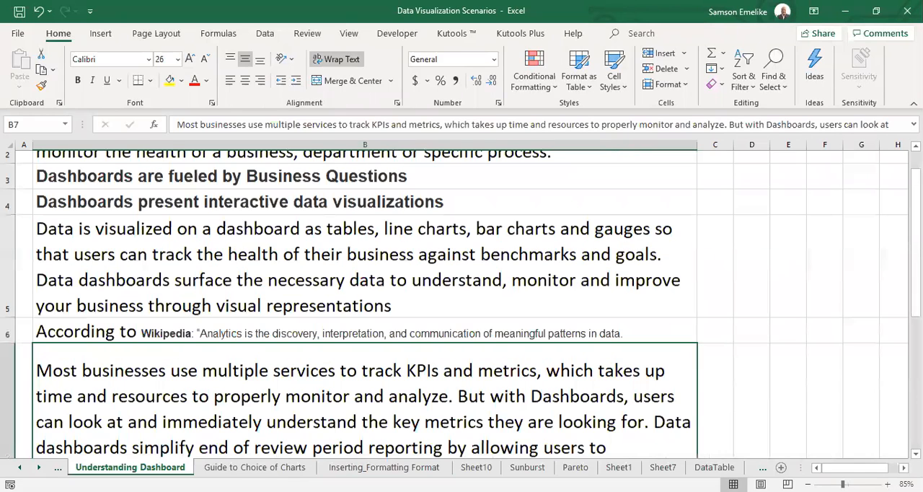
scroll(157, 202, down, 8)
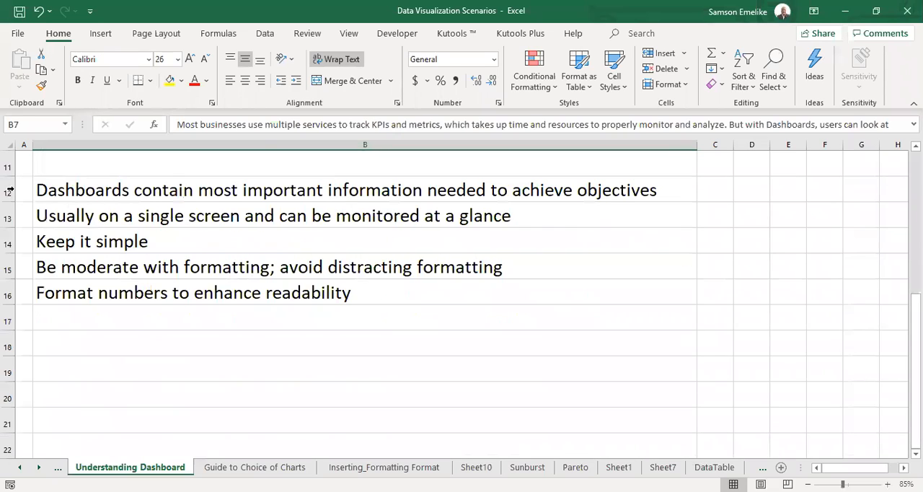
Highlight the dashboard guidelines in rows 12 to 16 one by one, from most important information to number formatting.
click(9, 191)
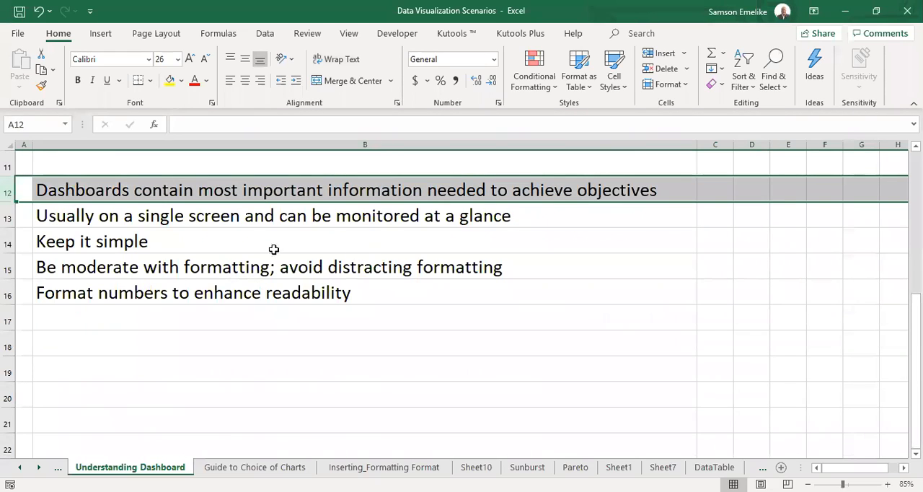
click(18, 216)
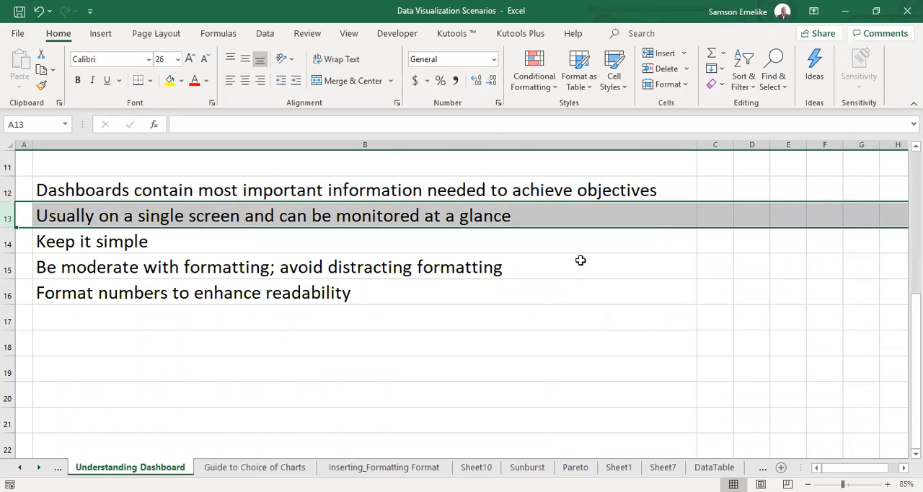
click(10, 241)
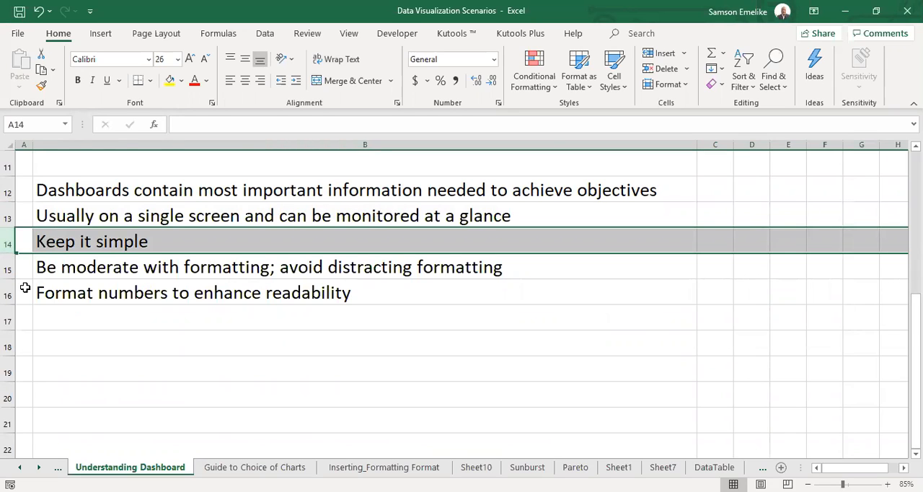
key(Down)
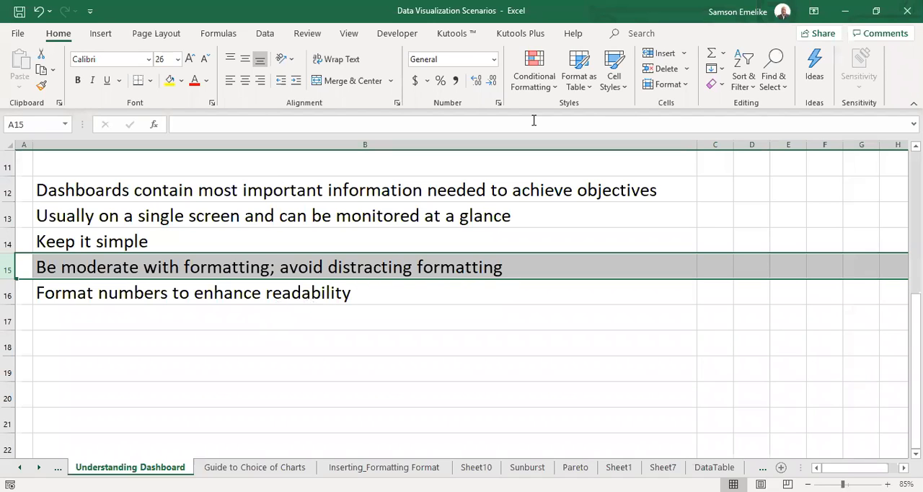
click(537, 83)
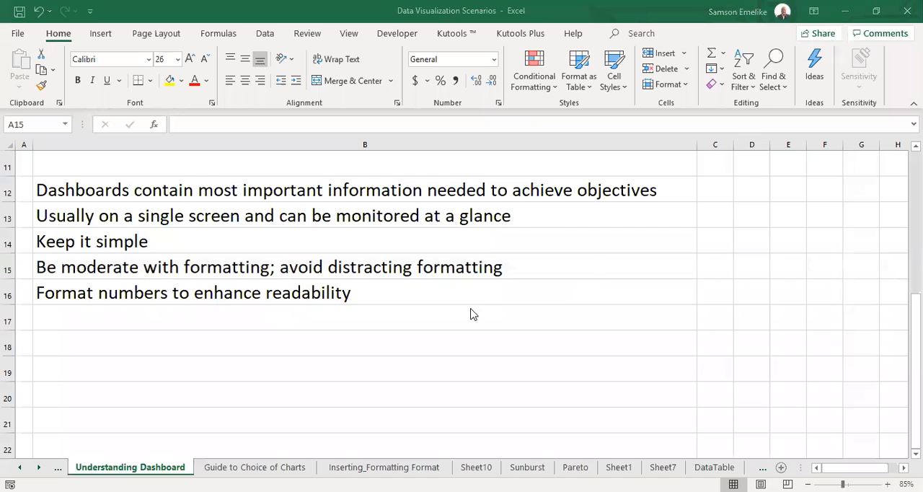
click(6, 296)
click(5, 296)
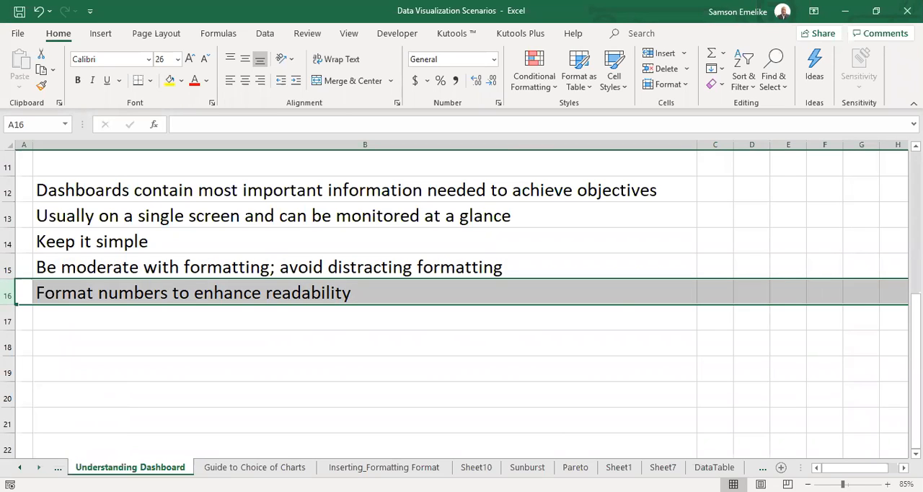
On the Inserting_Formatting Format sheet, enter the headers Days in B3 and Target in C3.
click(383, 466)
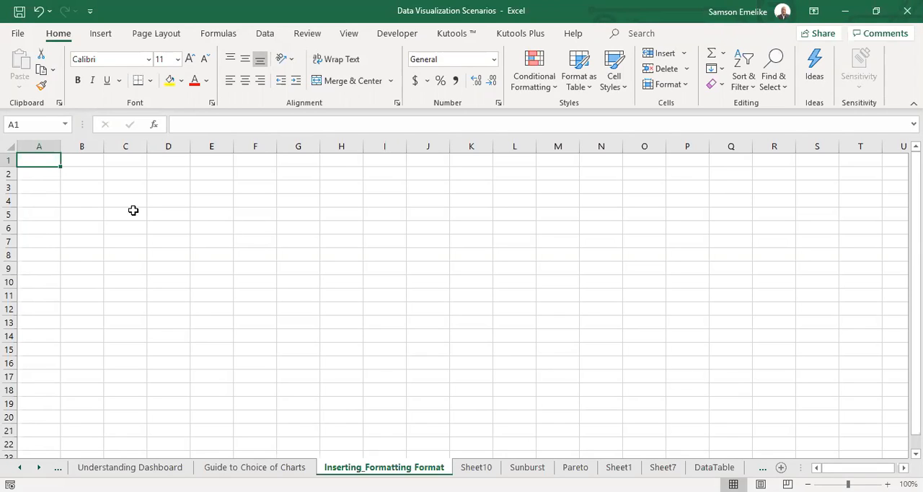
click(74, 186)
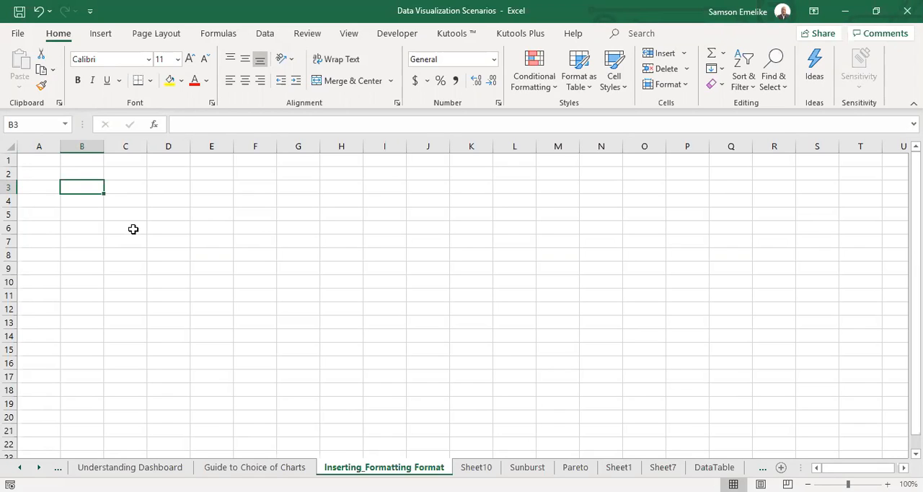
text(Mo)
key(BackSpace)
key(BackSpace)
text(Days)
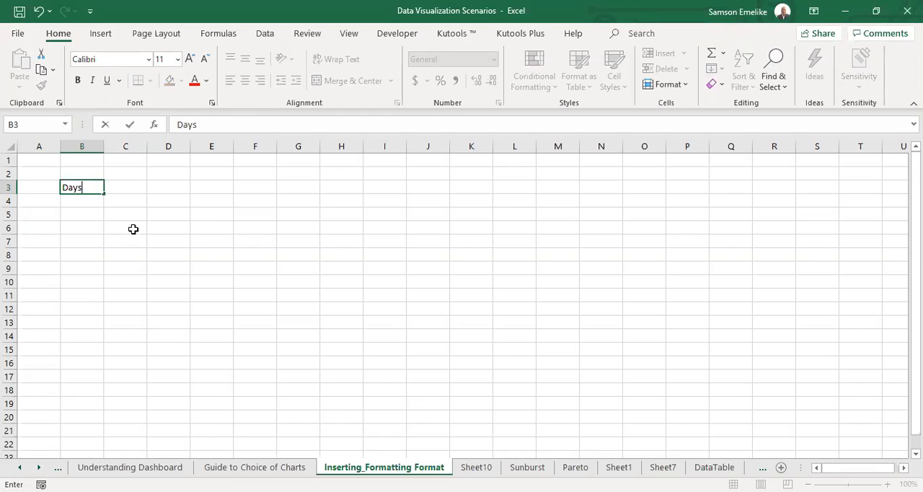
key(Tab)
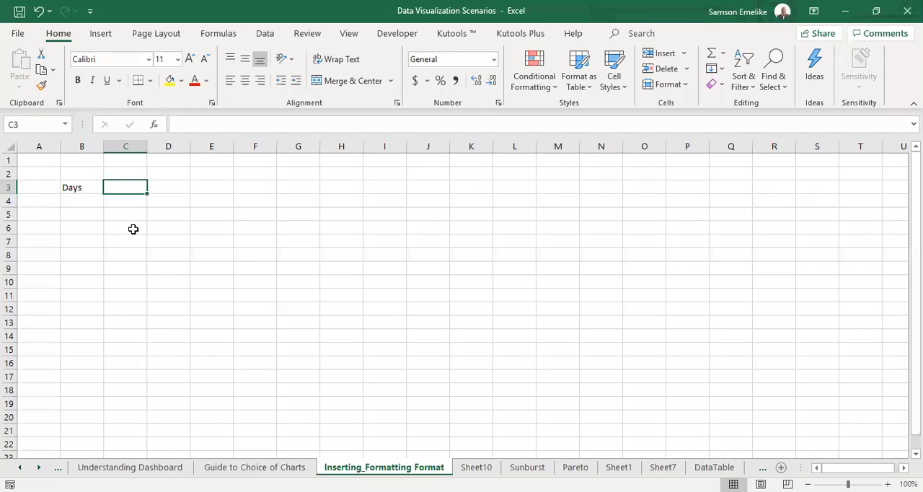
text(Targ)
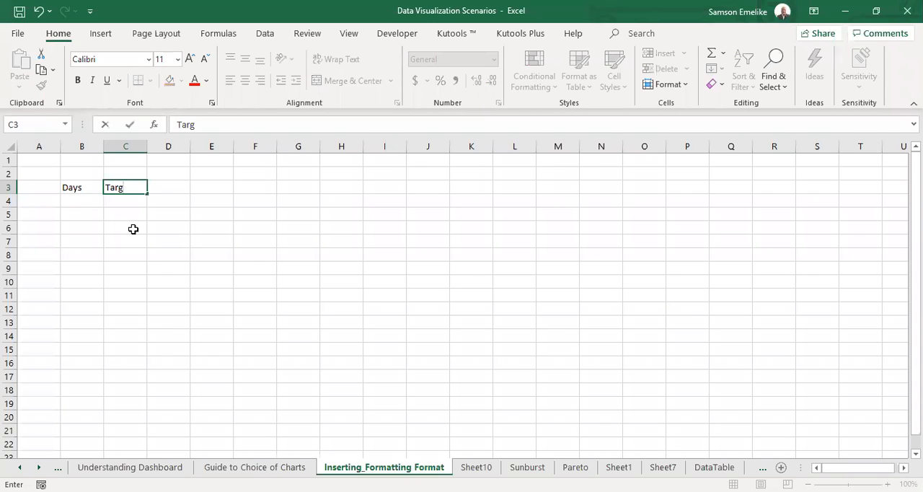
text(et)
key(Tab)
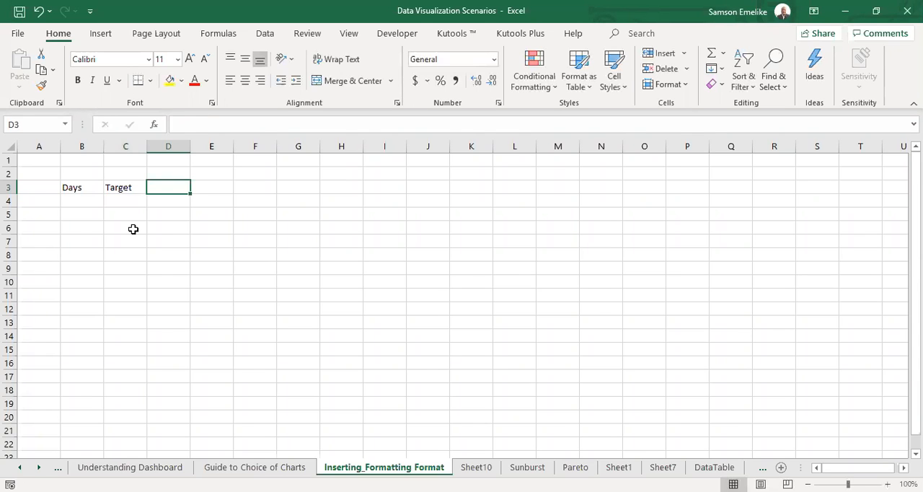
Enter Achievement as the third header in D3.
text(Performance)
key(BackSpace)
key(BackSpace)
key(BackSpace)
key(BackSpace)
key(BackSpace)
key(BackSpace)
key(BackSpace)
key(BackSpace)
key(BackSpace)
key(BackSpace)
key(BackSpace)
text(Achievement)
key(Return)
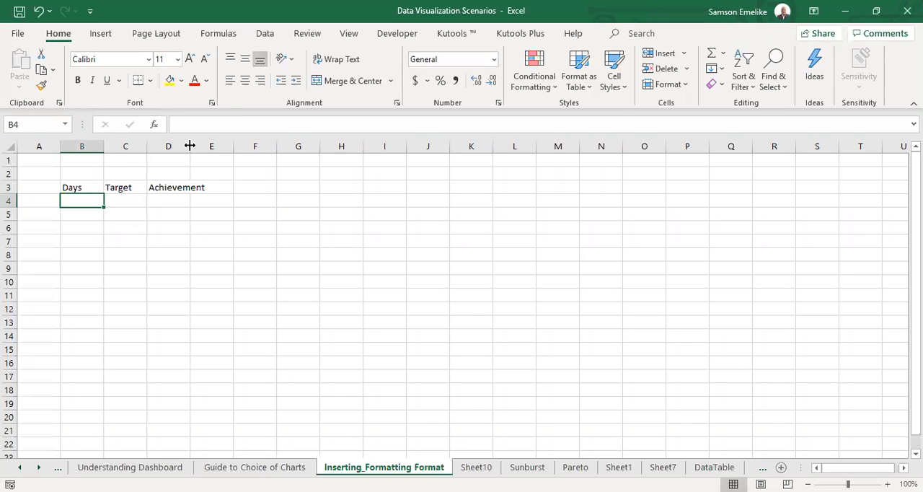
Widen columns D, C and B that hold the Achievement, Target and Days headers.
drag(190, 146, 271, 145)
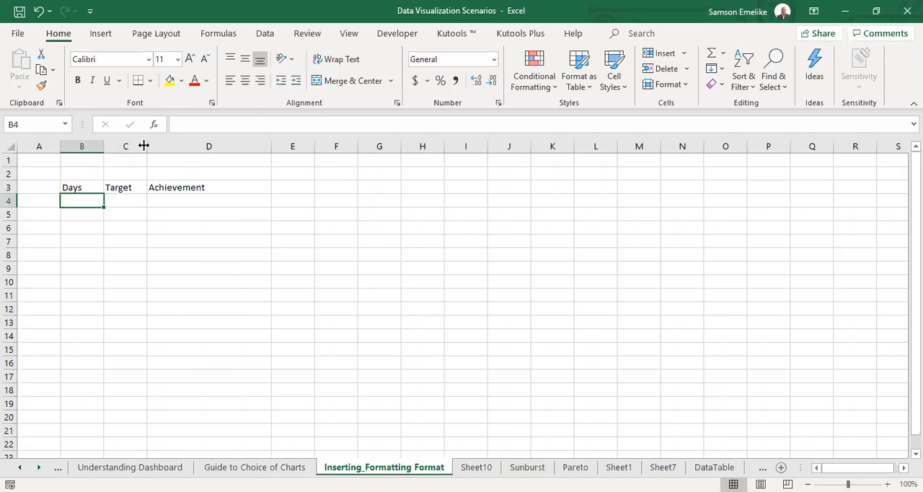
drag(143, 146, 176, 145)
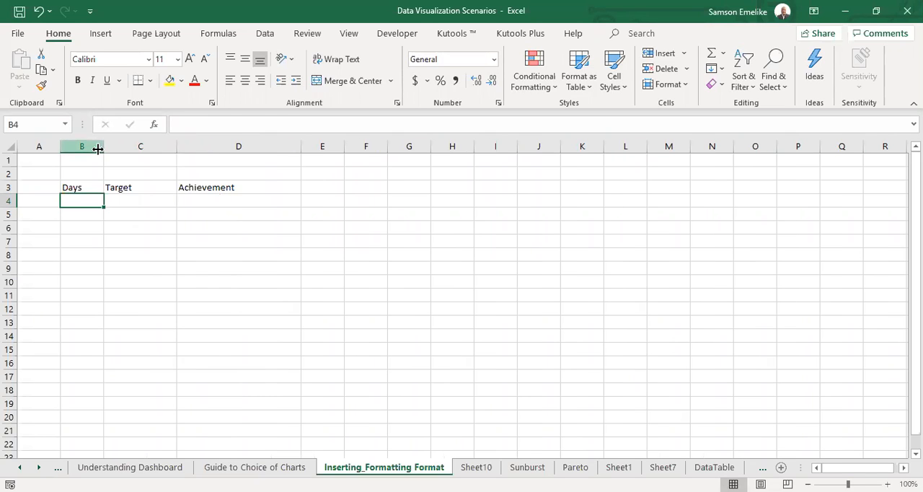
drag(104, 147, 141, 147)
Fill the Days column with Mon to Fri in B4:B8 and fit the column width to its content.
text(Mon)
key(ctrl+Return)
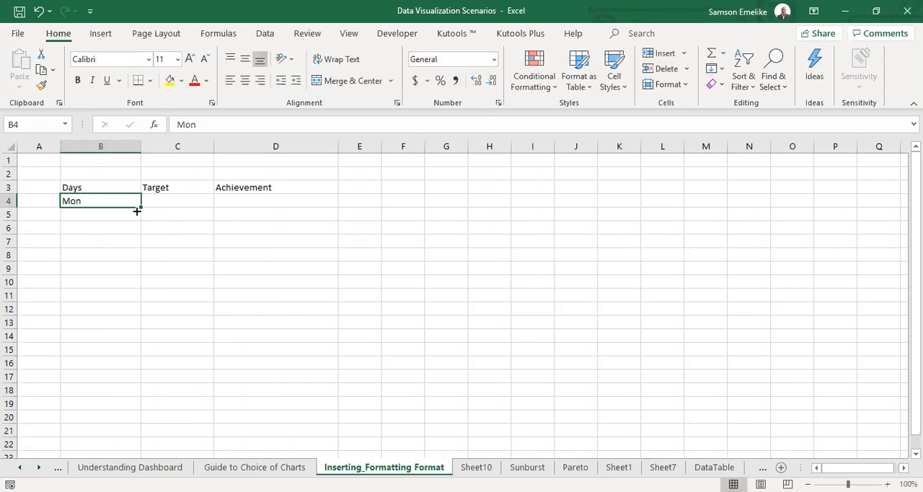
drag(142, 210, 134, 261)
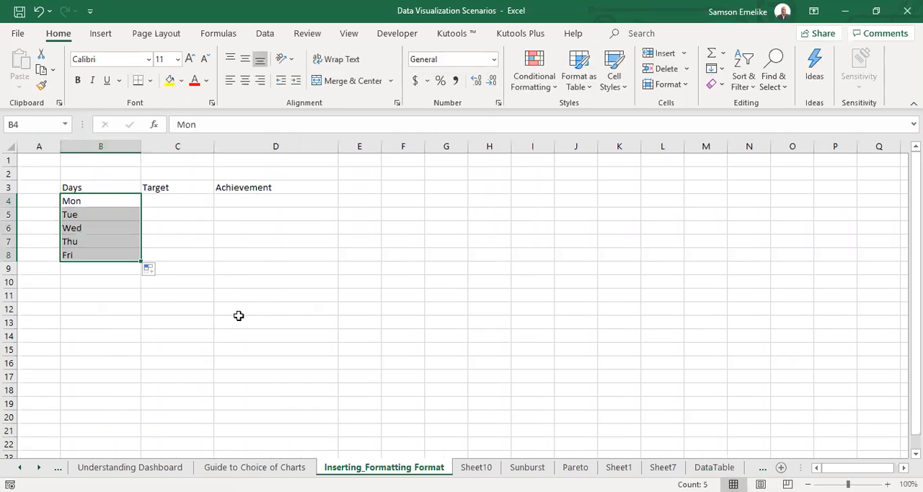
double_click(141, 147)
Enter the formula =RANDBETWEEN(100,200) in C4 for Monday's target.
click(120, 201)
text(=)
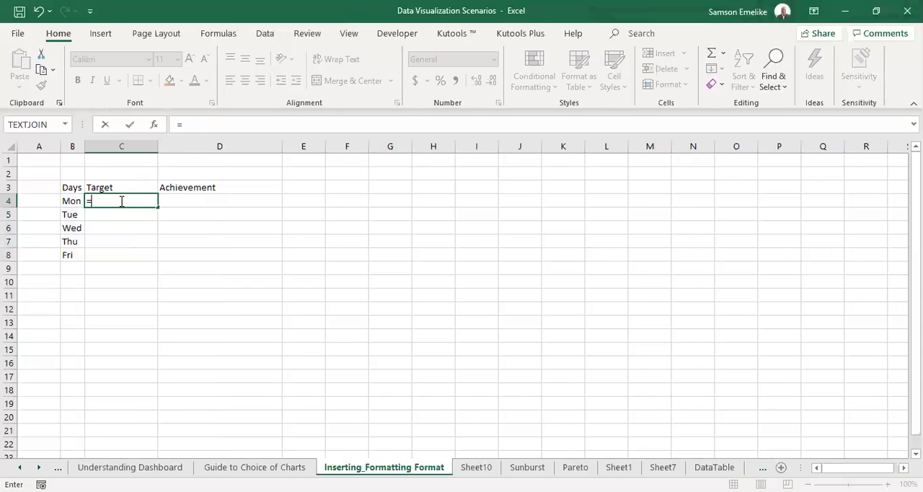
text(rand)
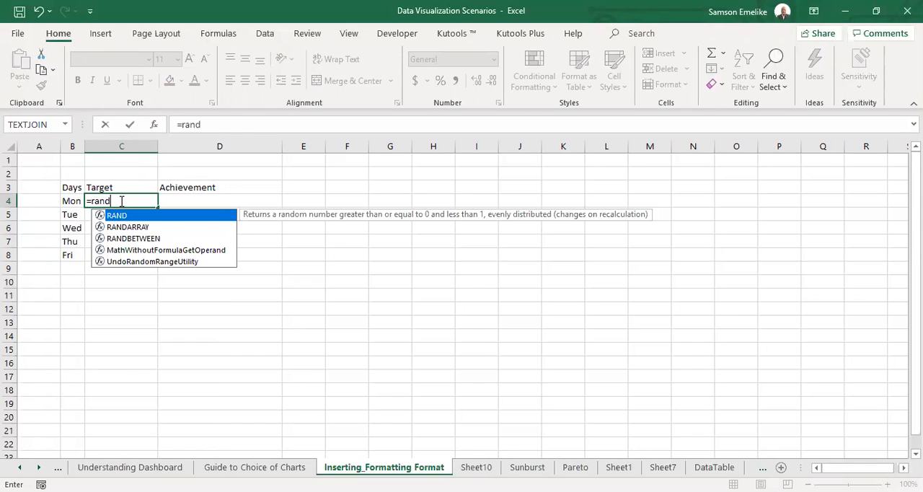
key(Down)
key(Down)
key(Tab)
text(1)
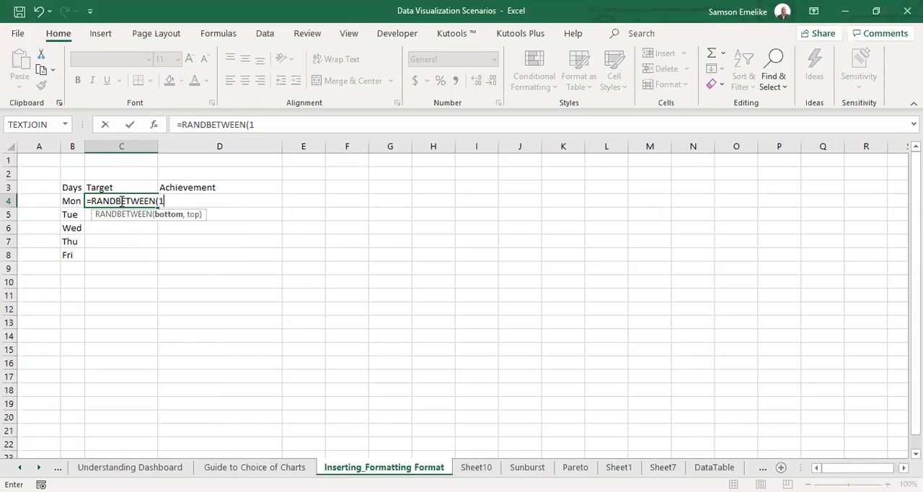
text(00,200)
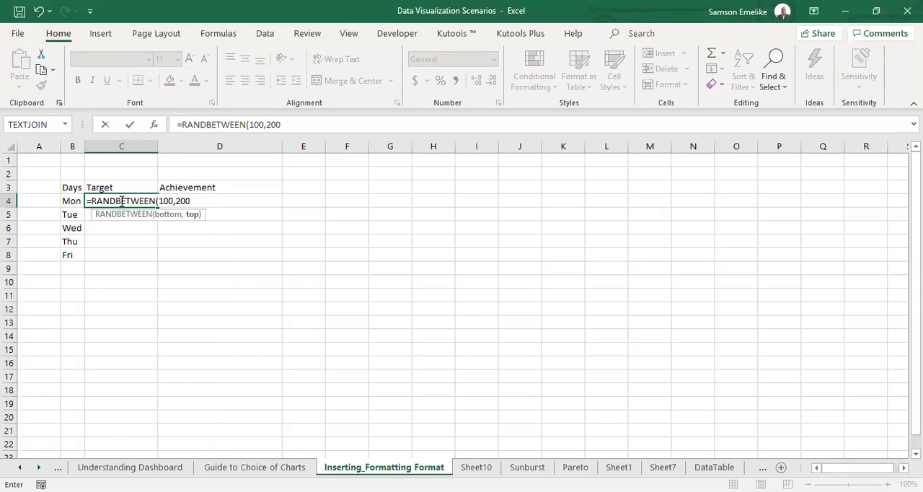
key(Return)
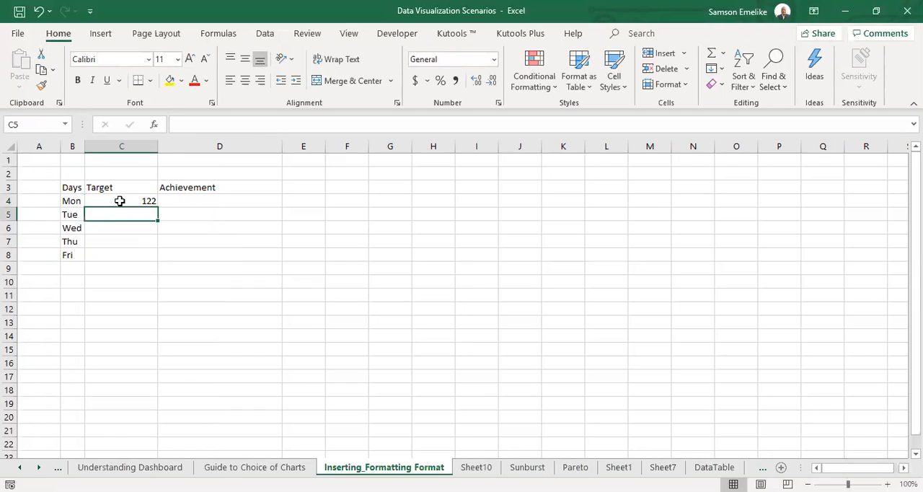
Fill the random-number formula from C4 across to D4 and down to row 8.
click(119, 201)
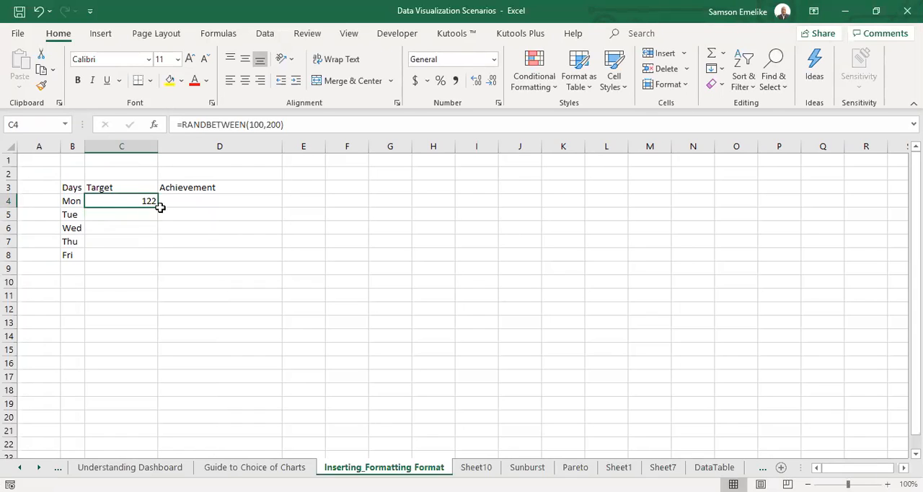
drag(159, 205, 278, 205)
double_click(283, 208)
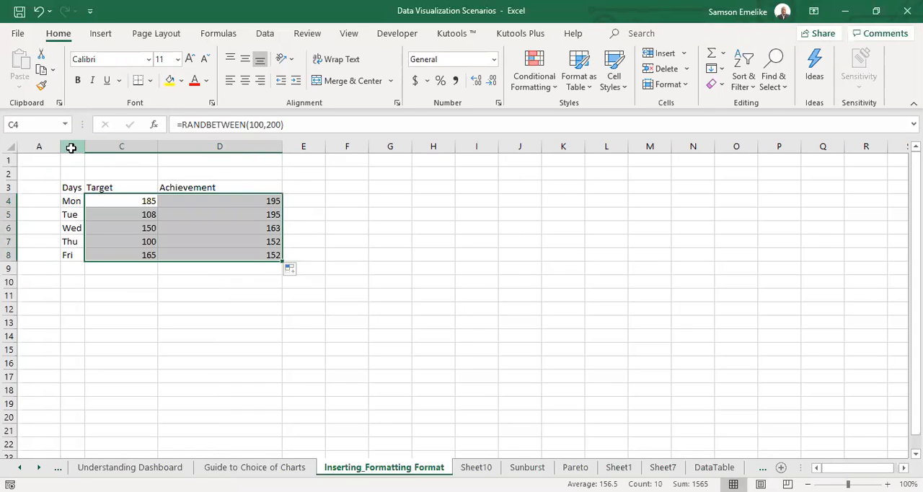
Auto-fit columns B to D to their content and widen columns B and C slightly.
drag(71, 147, 278, 146)
double_click(277, 145)
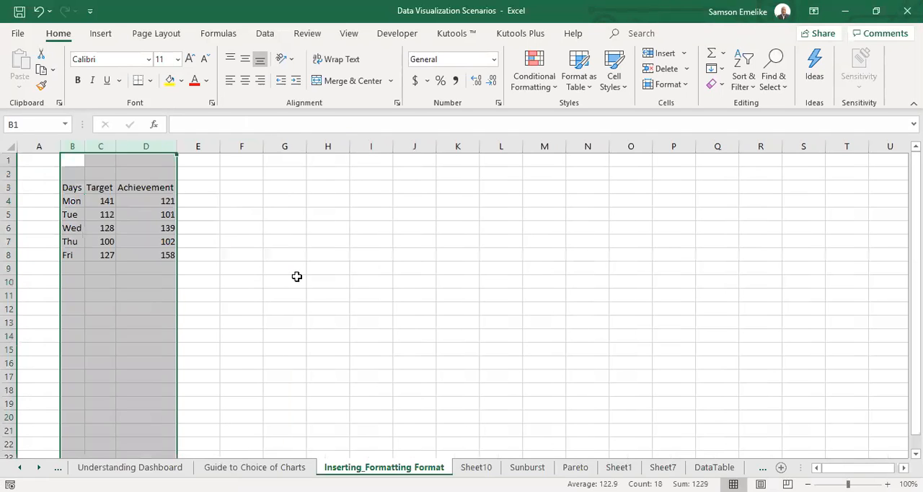
click(296, 278)
drag(78, 147, 96, 170)
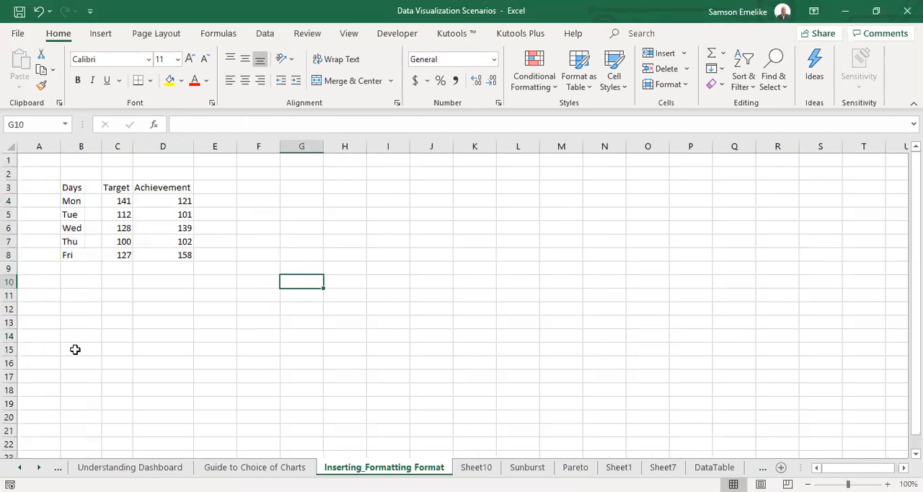
drag(131, 146, 146, 146)
Make the header row B3:D3 and the Days column B3:B8 bold.
drag(82, 186, 167, 189)
click(77, 80)
drag(80, 187, 79, 254)
click(77, 80)
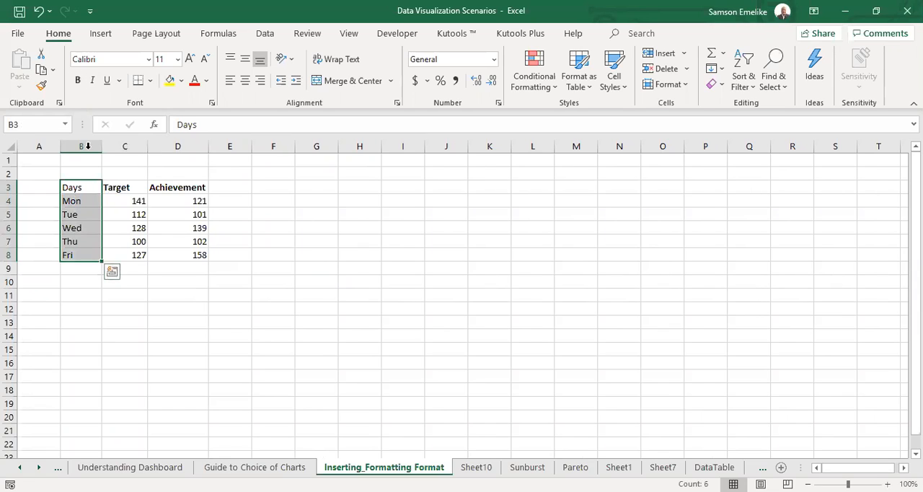
click(77, 80)
click(387, 259)
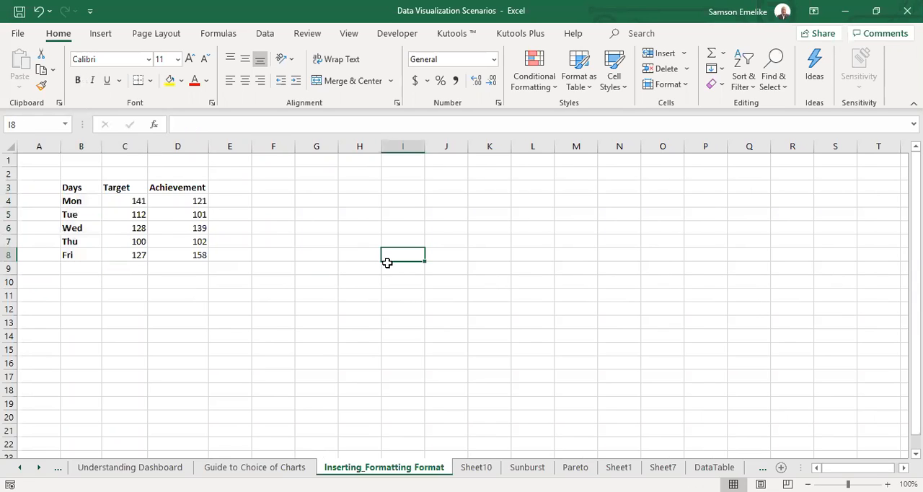
Replace the random-number formulas in C4:D8 with their values only.
drag(133, 201, 205, 255)
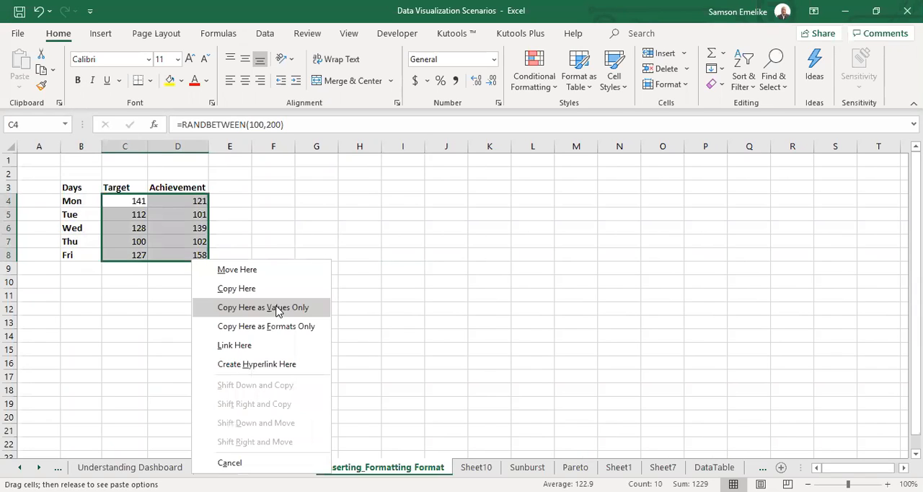
click(279, 312)
click(358, 255)
Insert a clustered column chart from the Days, Target and Achievement table in B3:D8.
scroll(319, 350, up, 5)
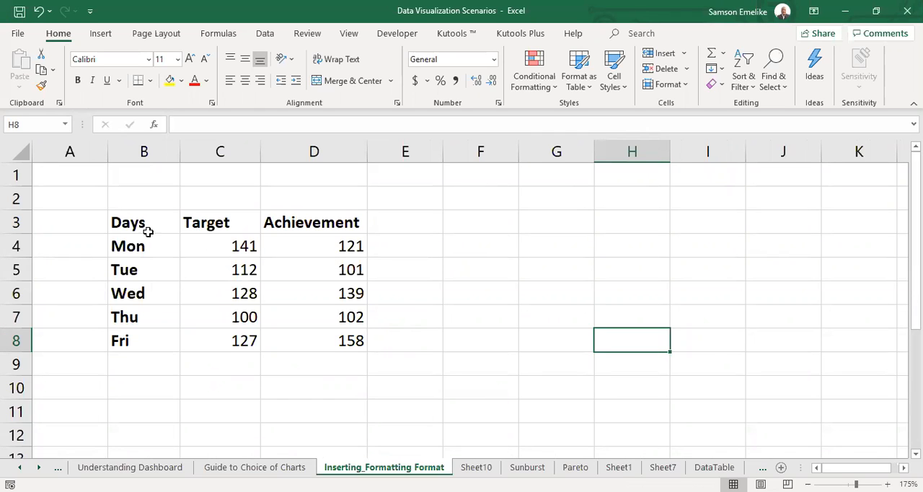
drag(131, 227, 309, 277)
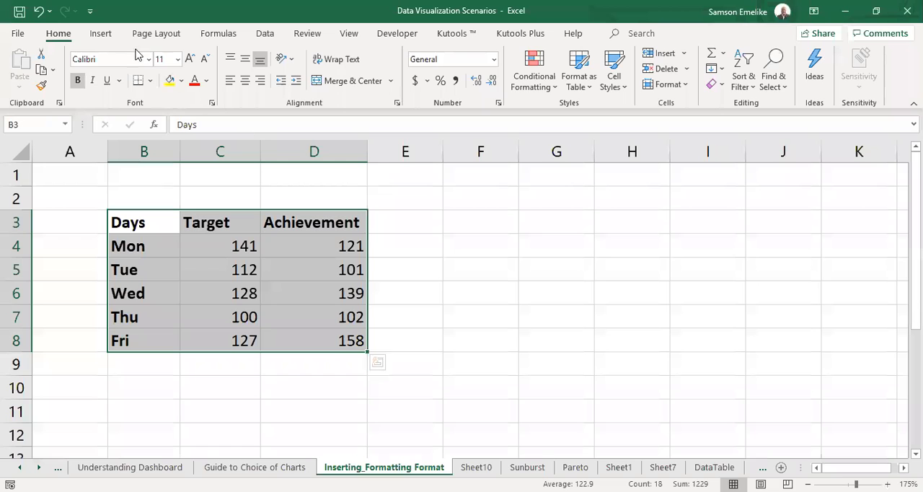
click(100, 33)
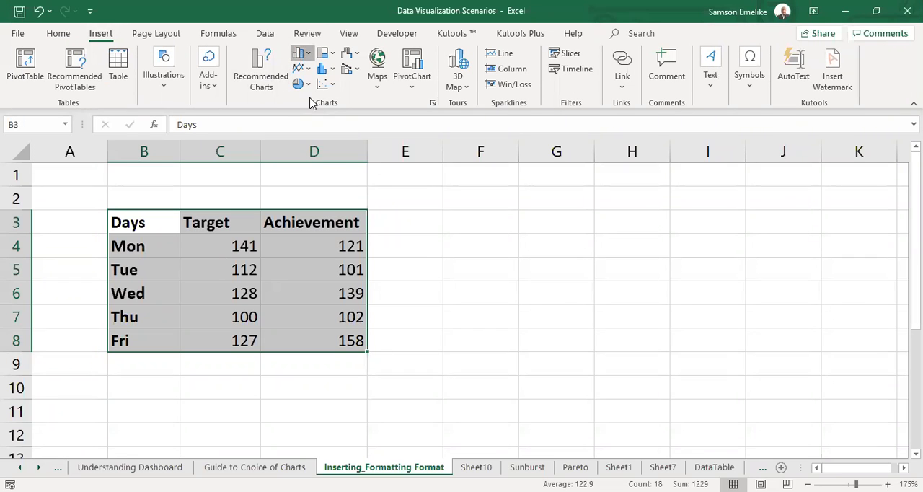
click(302, 55)
click(351, 303)
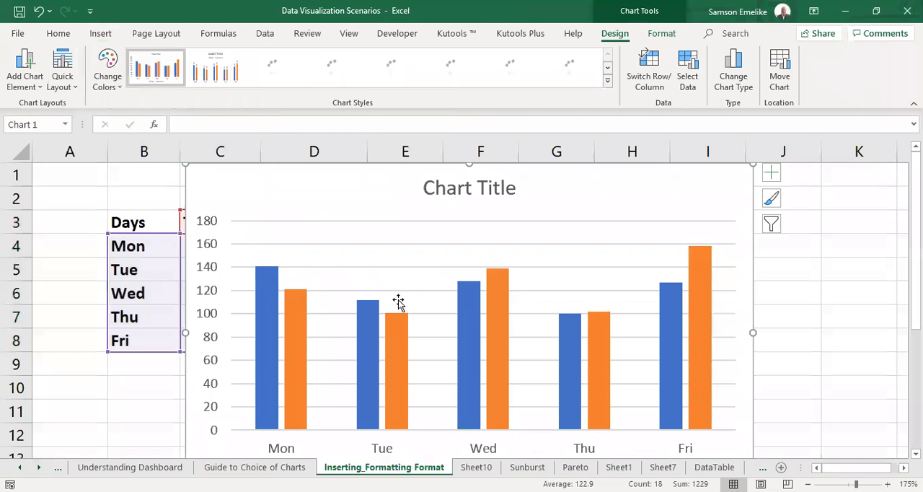
Move the column chart off the data to about columns J to P, leaving empty columns beside the table.
scroll(101, 281, down, 3)
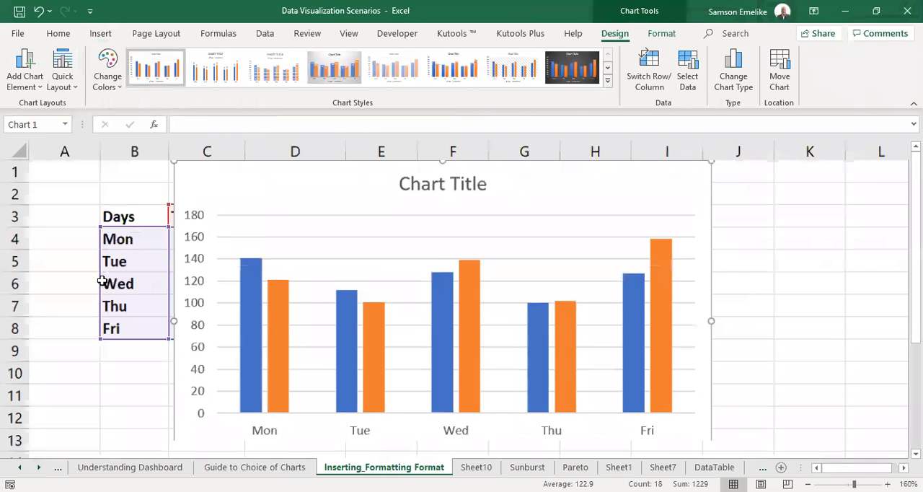
scroll(116, 302, down, 1)
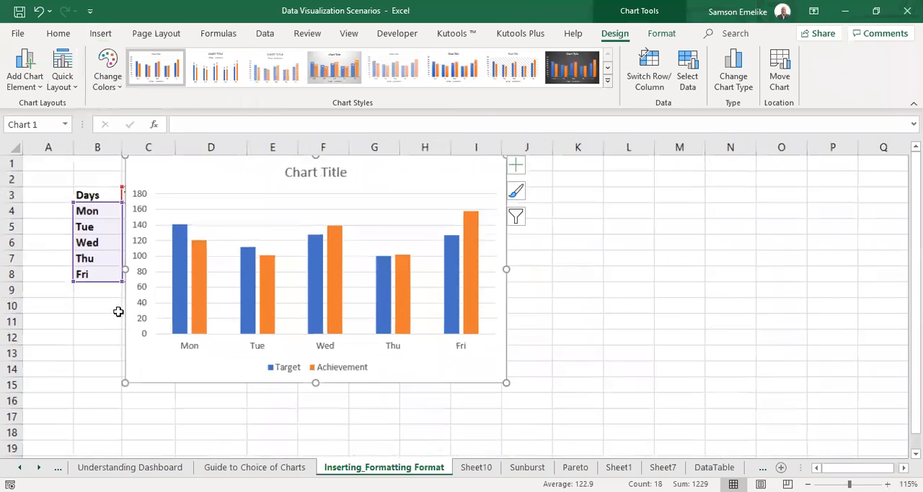
drag(221, 304, 403, 305)
drag(449, 375, 445, 430)
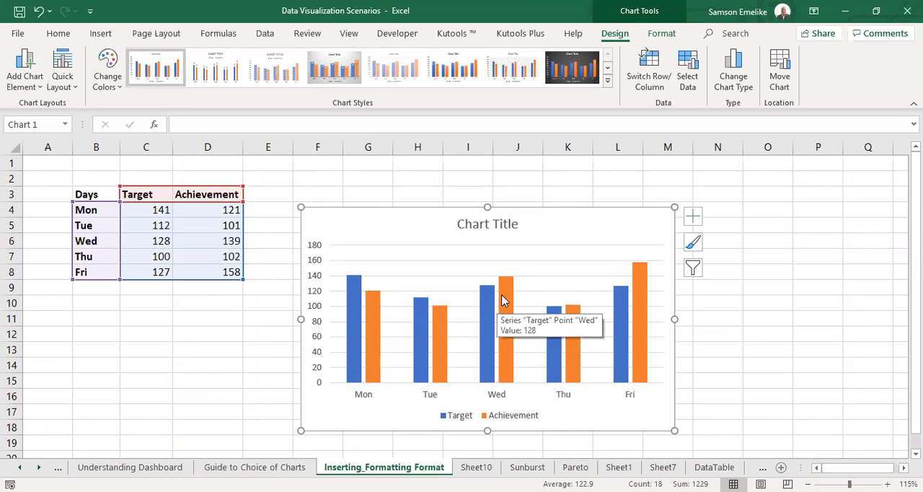
click(607, 183)
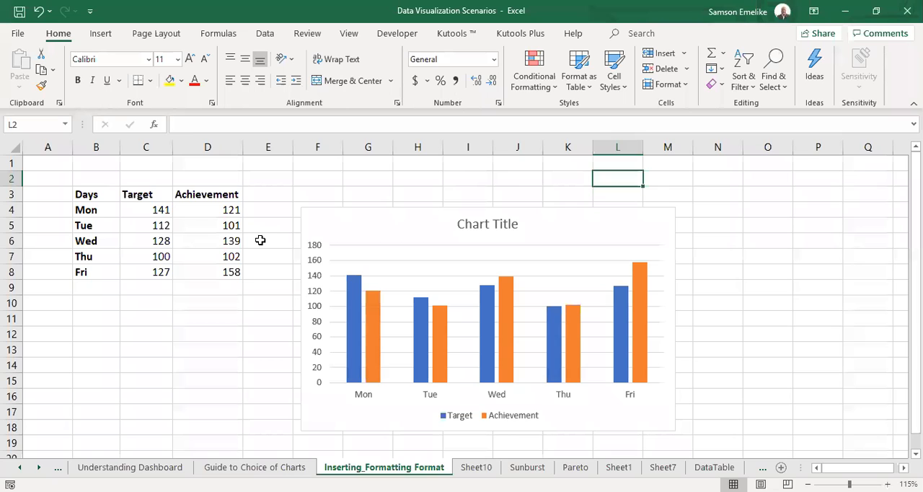
drag(475, 206, 646, 199)
click(210, 328)
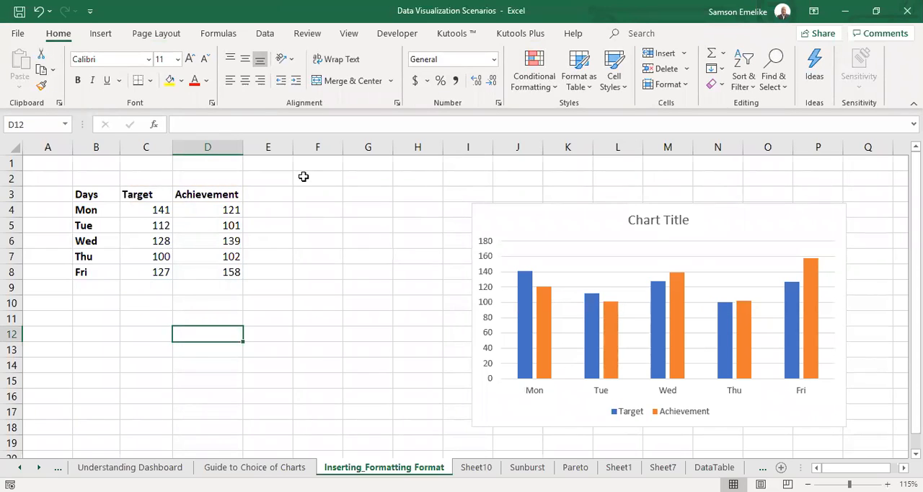
Narrow column E to a thin spacer beside the table and widen column F.
drag(295, 147, 362, 146)
click(268, 163)
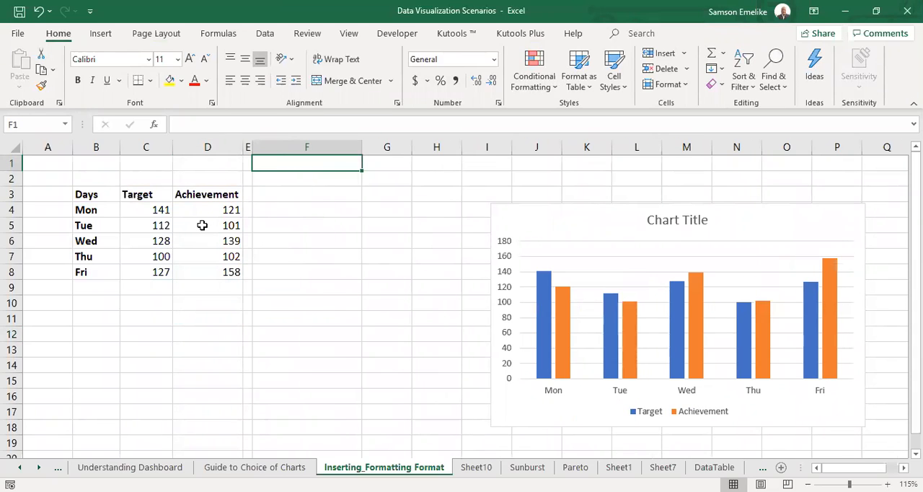
Examine the blank column E, row 2, column A and row 9 that border the table.
click(249, 147)
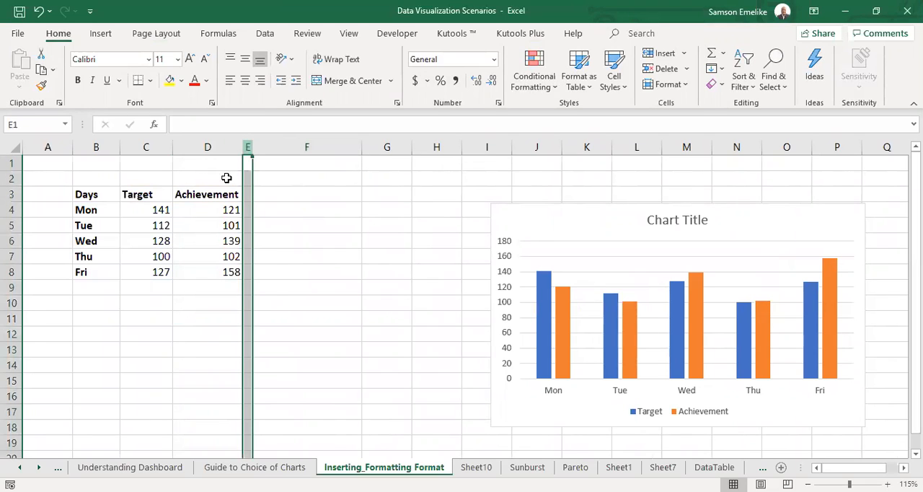
click(15, 178)
click(51, 147)
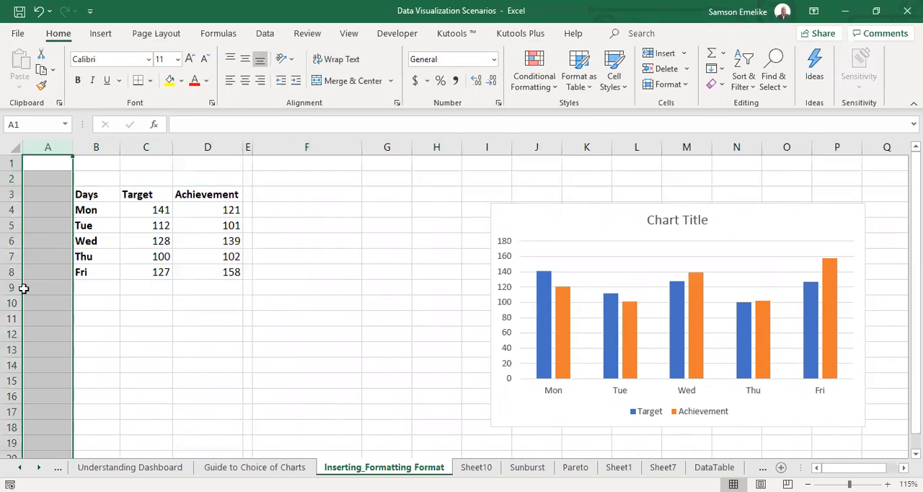
click(11, 287)
Enter the heading Target Vs Achievement in F3.
click(263, 196)
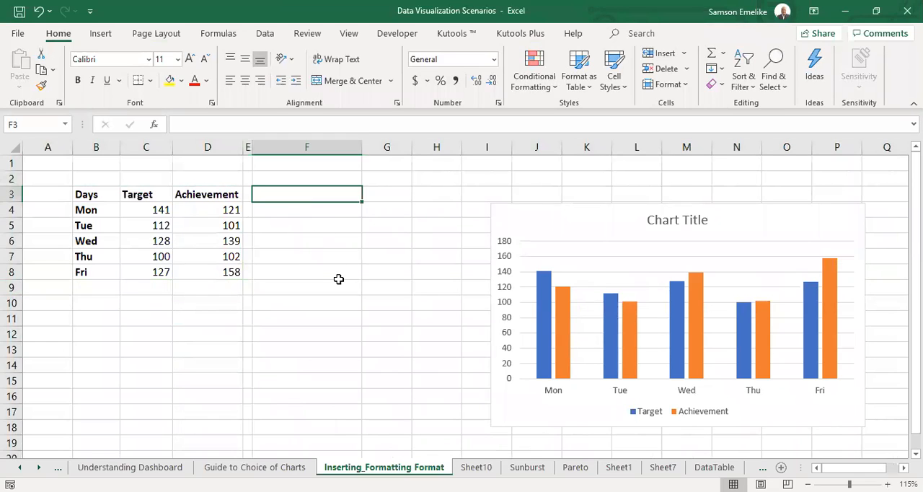
text(Target)
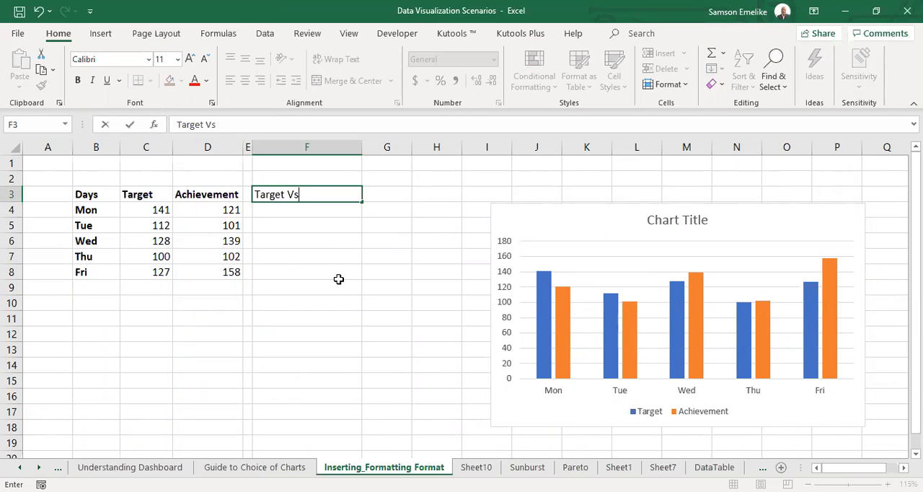
text(Vs Achievement)
key(Return)
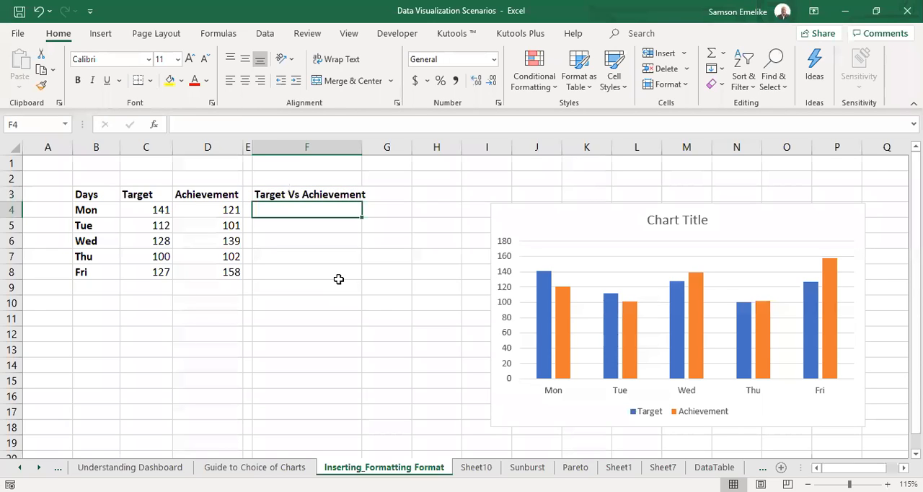
Insert a blank column before the Target Vs Achievement heading and widen it.
click(268, 145)
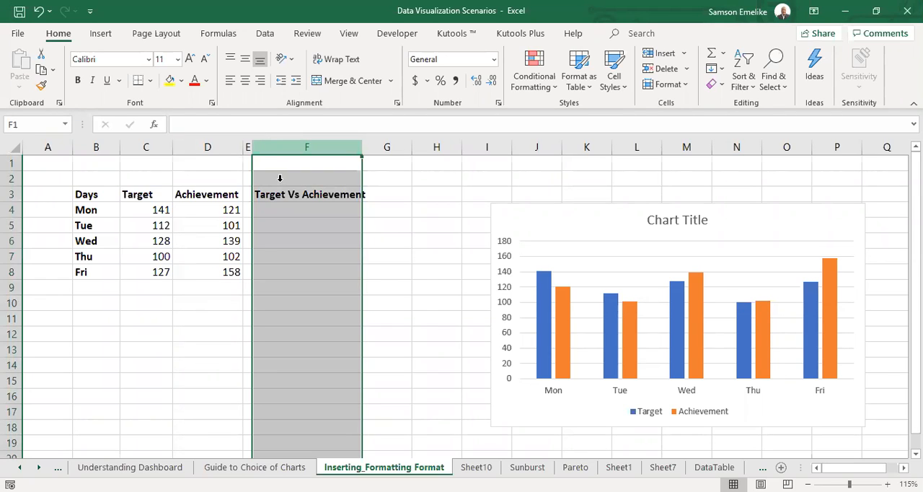
key(ctrl+shift+plus)
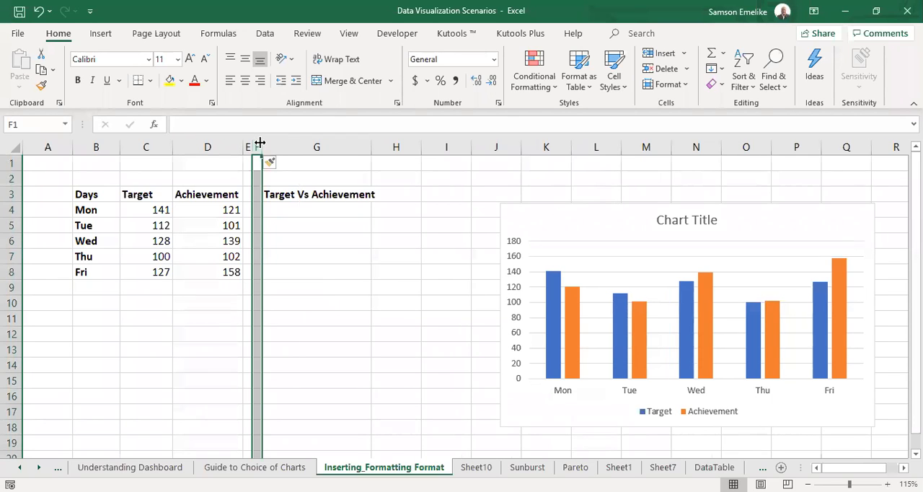
drag(260, 143, 336, 172)
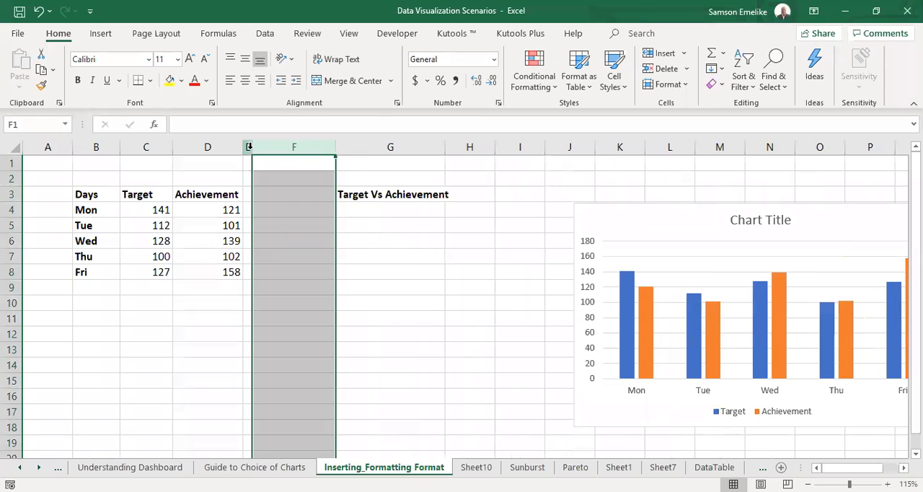
click(321, 198)
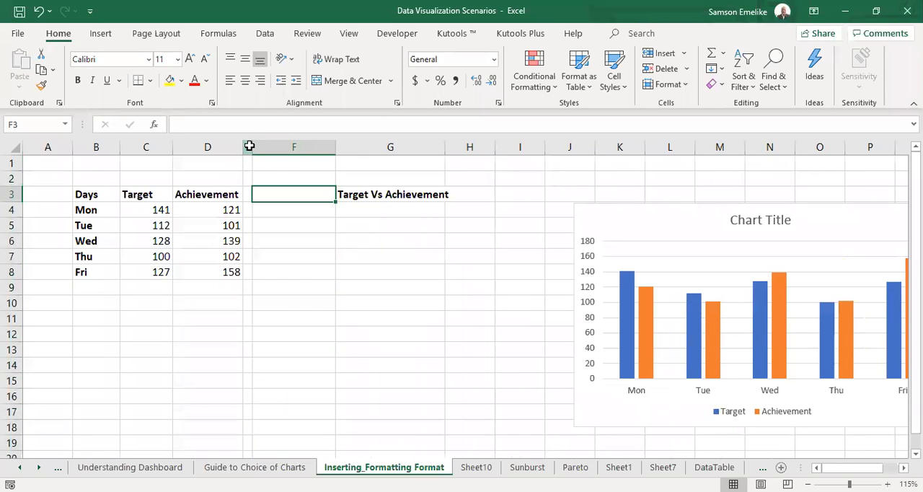
Resize the blank columns E and F to equal widths and trim column E slightly narrower.
drag(250, 146, 250, 145)
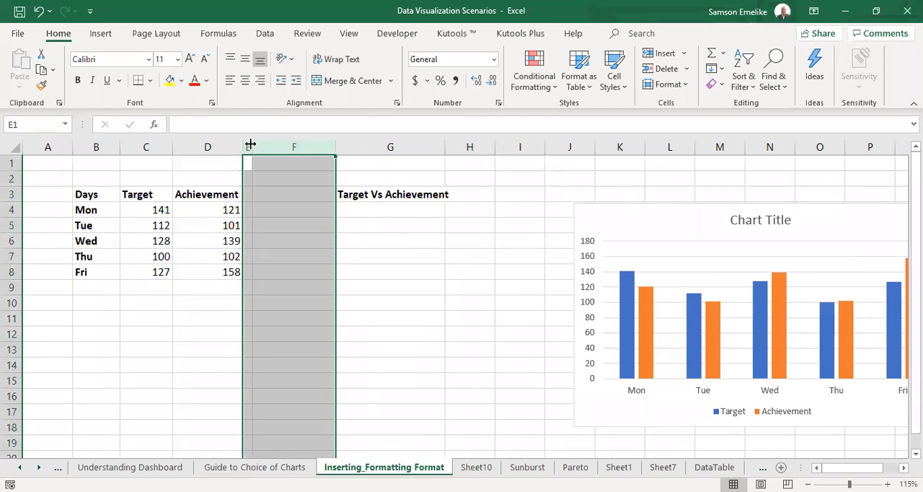
double_click(250, 145)
click(268, 210)
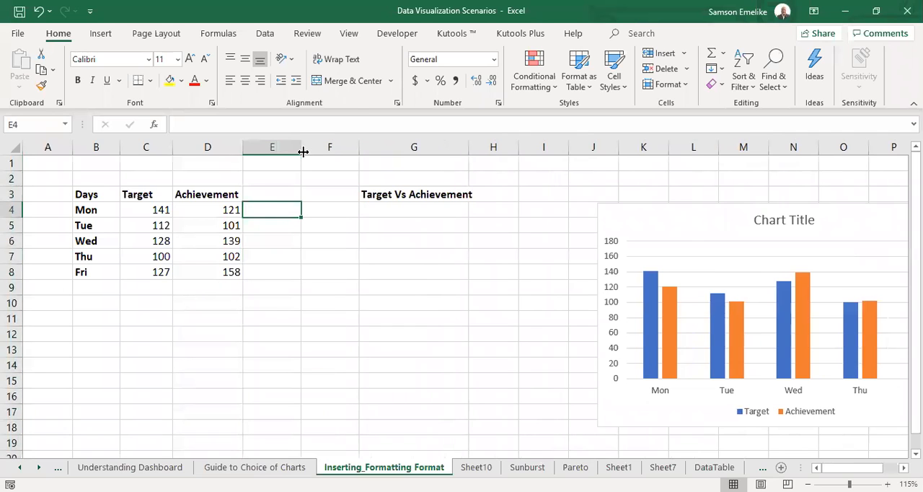
drag(303, 149, 290, 148)
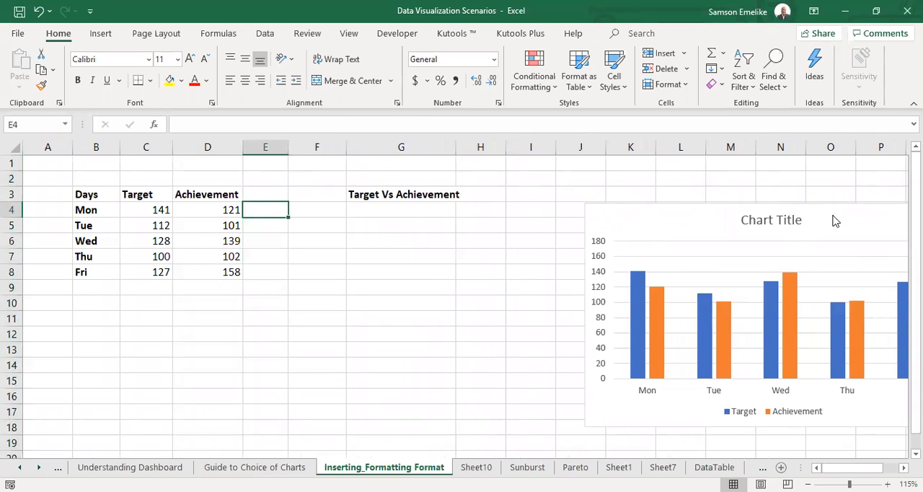
scroll(474, 306, right, 1)
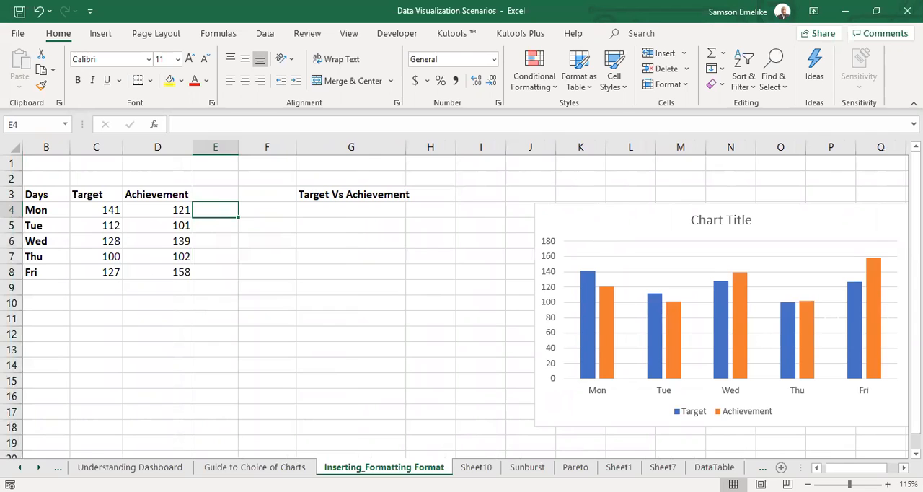
Move the column chart beside the Target Vs Achievement heading, level with row 3, and narrow blank column F to a thin spacer.
drag(639, 206, 561, 187)
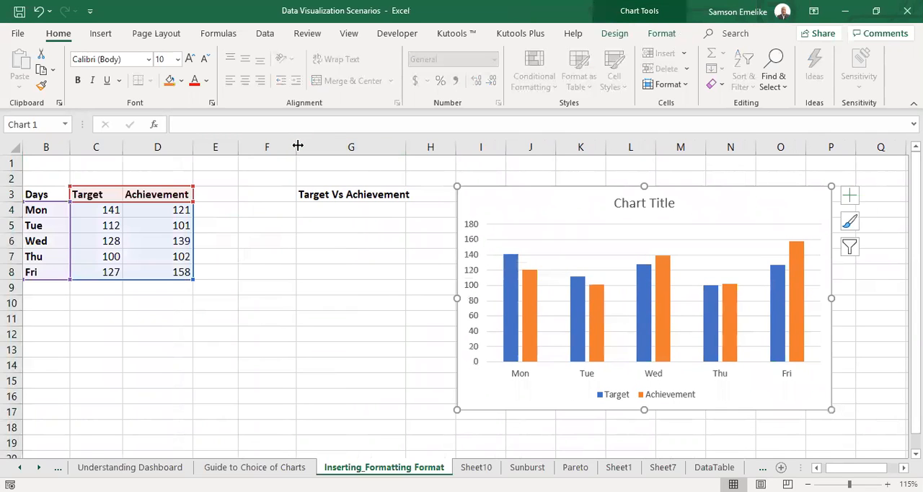
drag(297, 146, 250, 146)
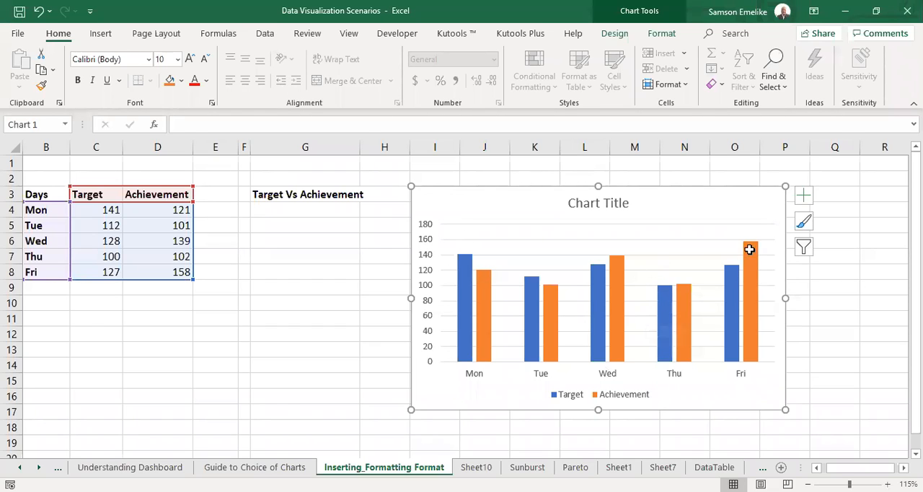
click(215, 285)
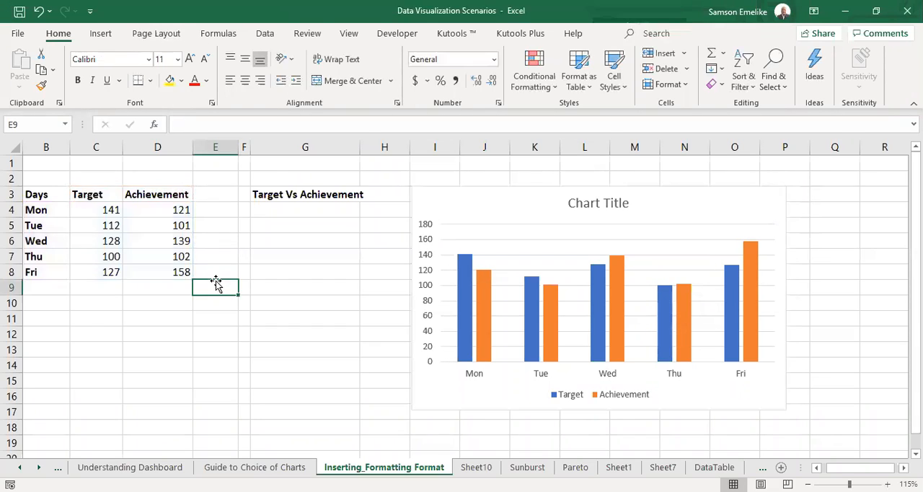
Draw a rounded rectangle about 2.75" wide and 0.88" high below the table, across rows 13 to 17.
click(99, 34)
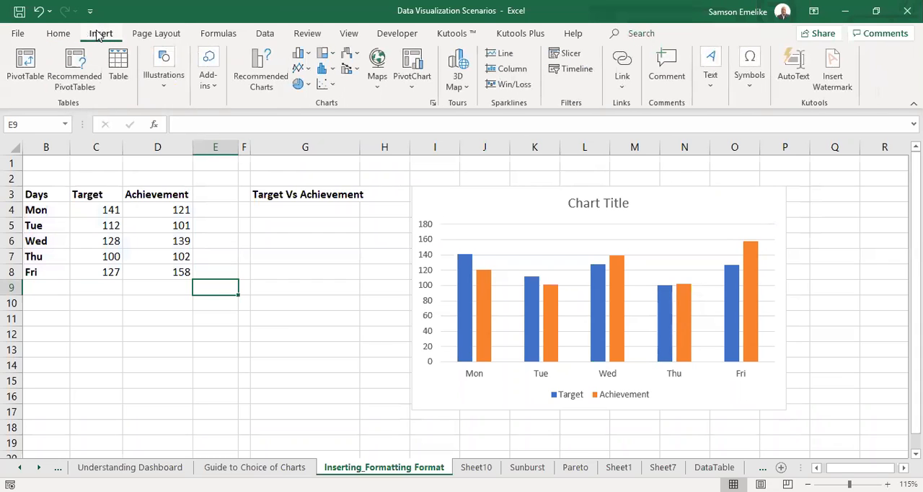
click(164, 85)
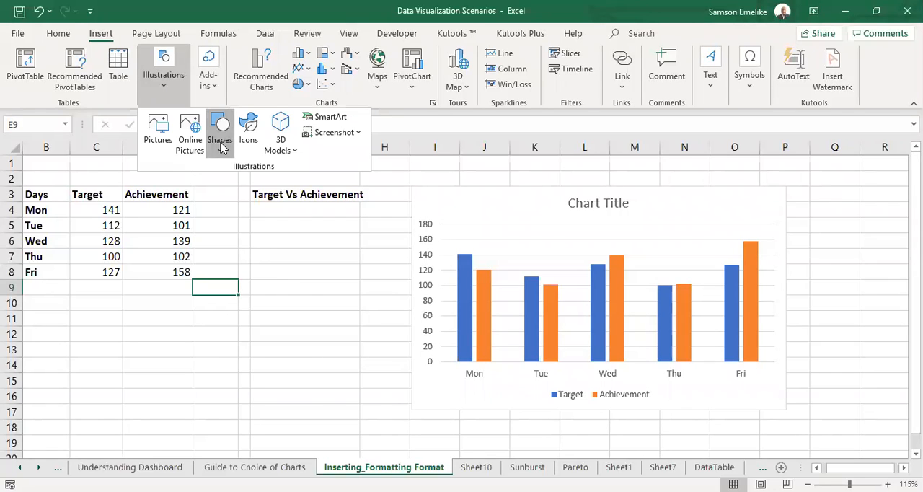
click(221, 137)
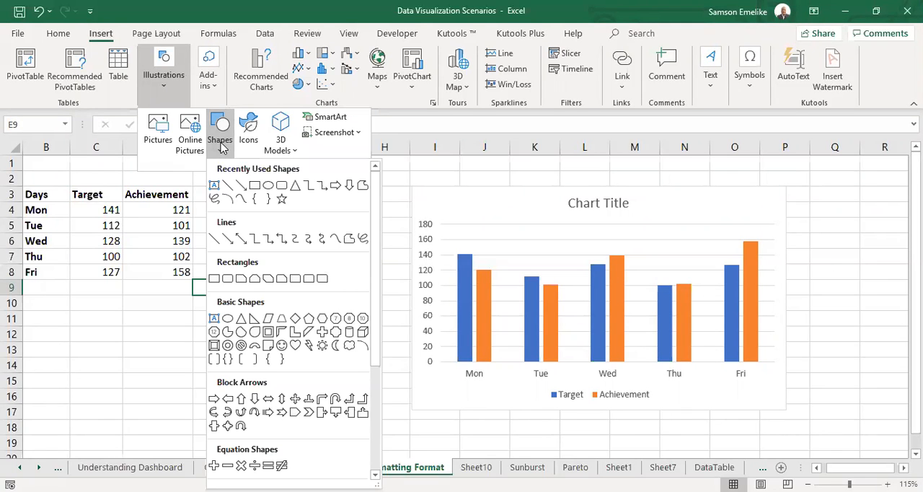
click(227, 278)
mouse_move(186, 341)
mouse_down()
mouse_move(344, 428)
mouse_move(391, 406)
mouse_up()
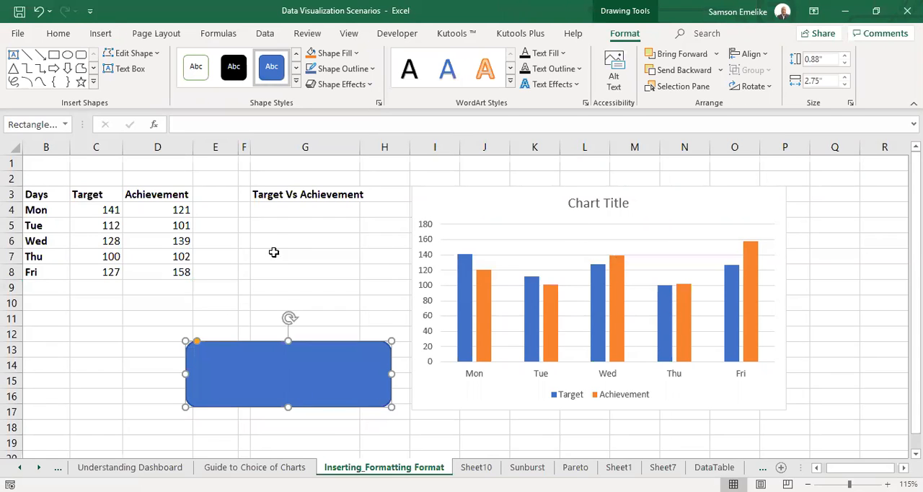
Draw a text box about 1.93" wide and 0.57" high above the rounded rectangle, starting at column G.
click(277, 244)
click(101, 33)
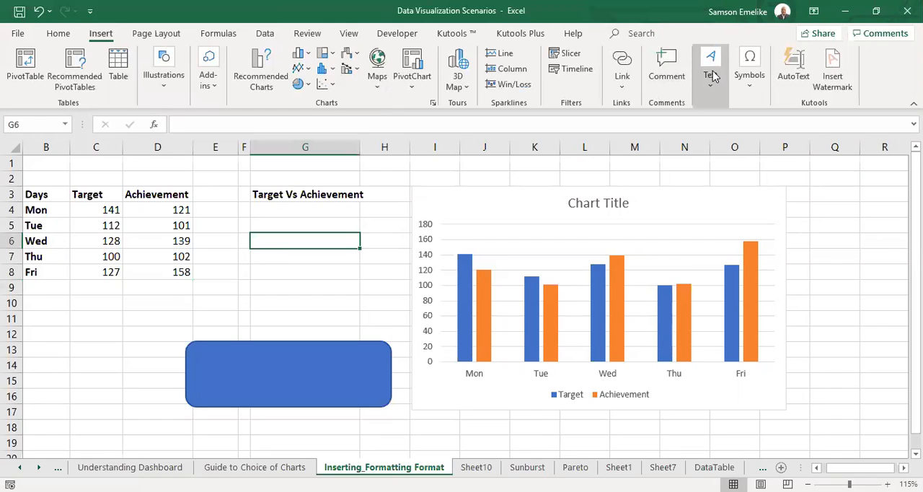
click(710, 76)
click(711, 130)
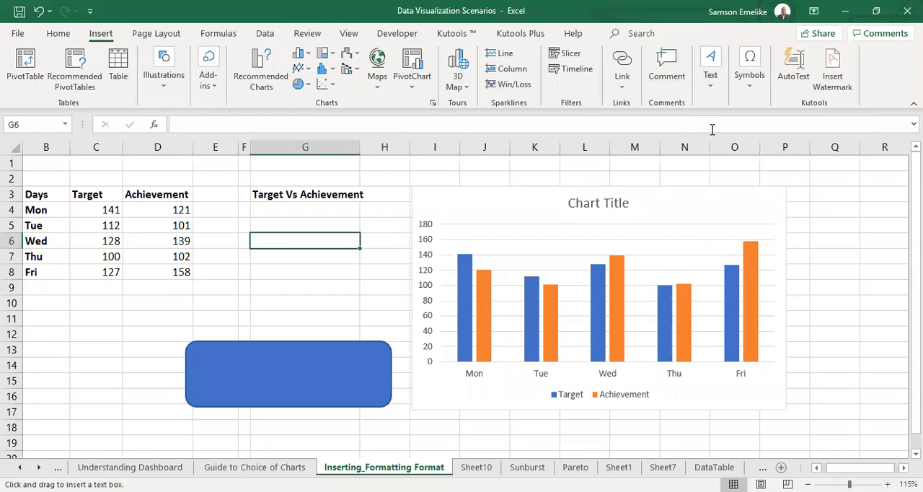
drag(249, 275, 394, 319)
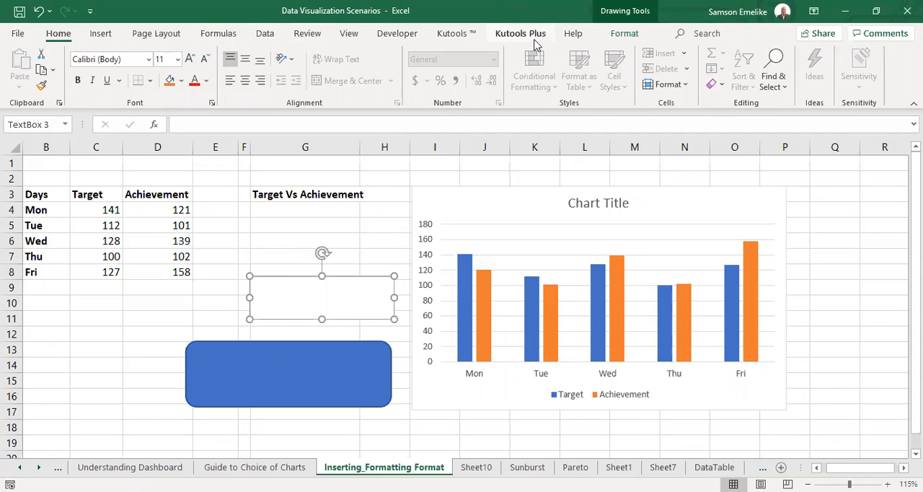
Fill the text box with orange.
click(621, 35)
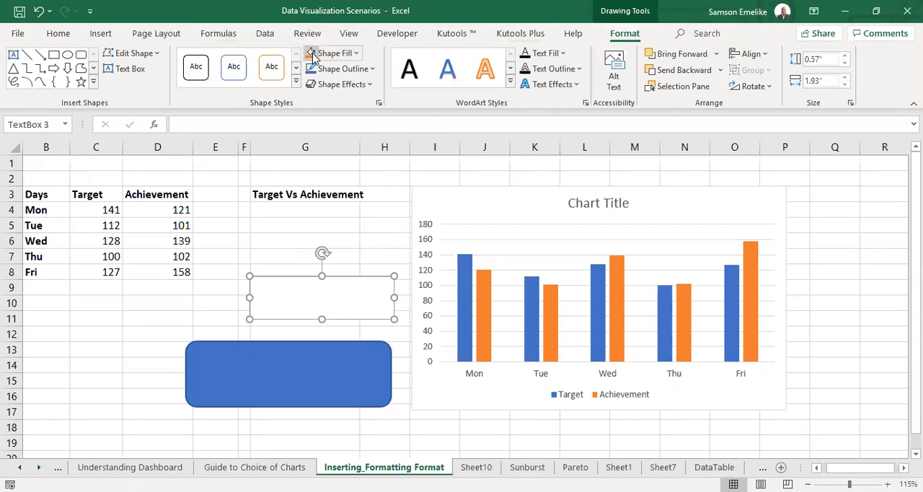
click(313, 56)
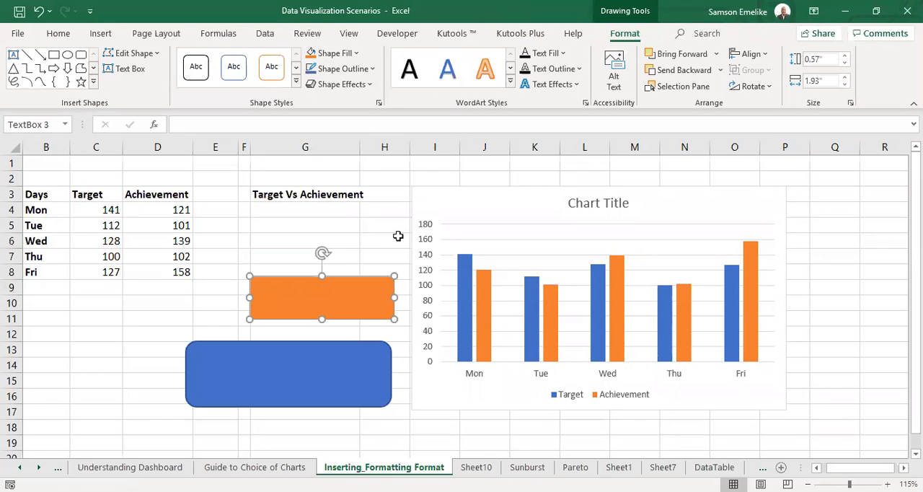
click(137, 320)
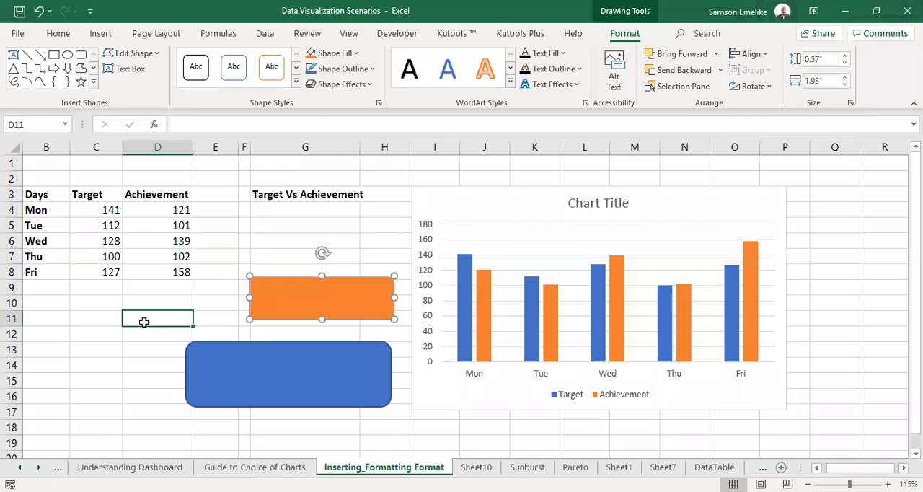
Examine the text box, the rounded rectangle and the chart in turn as separate floating objects.
click(347, 275)
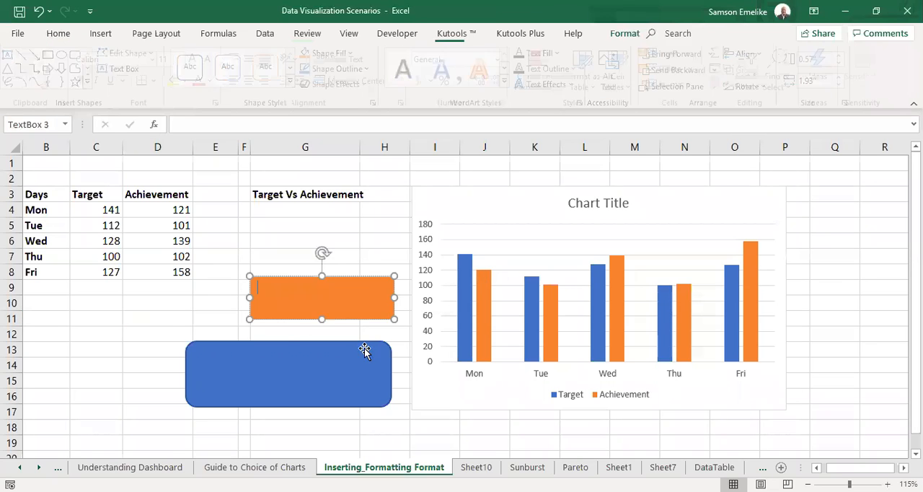
click(368, 349)
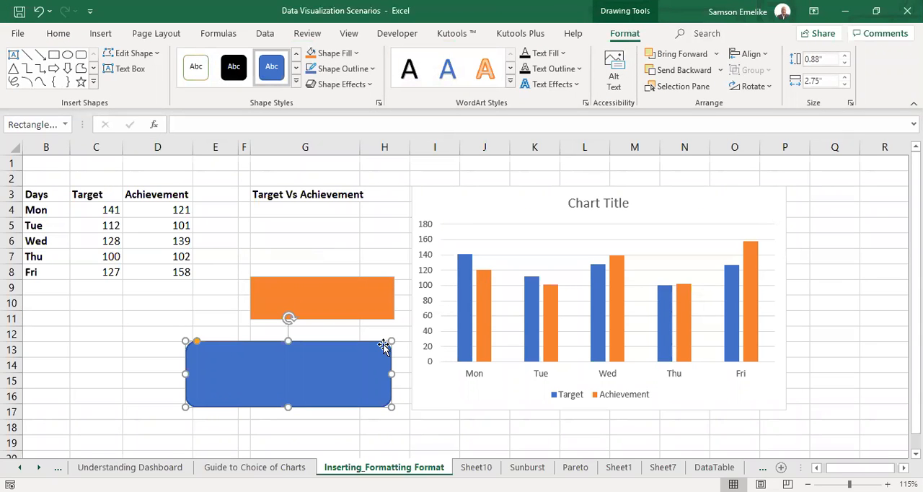
click(509, 189)
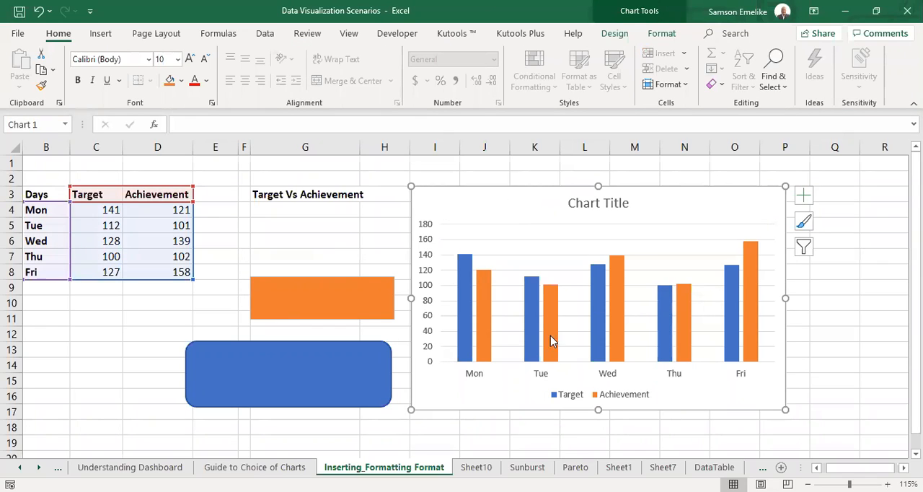
mouse_move(602, 322)
click(323, 279)
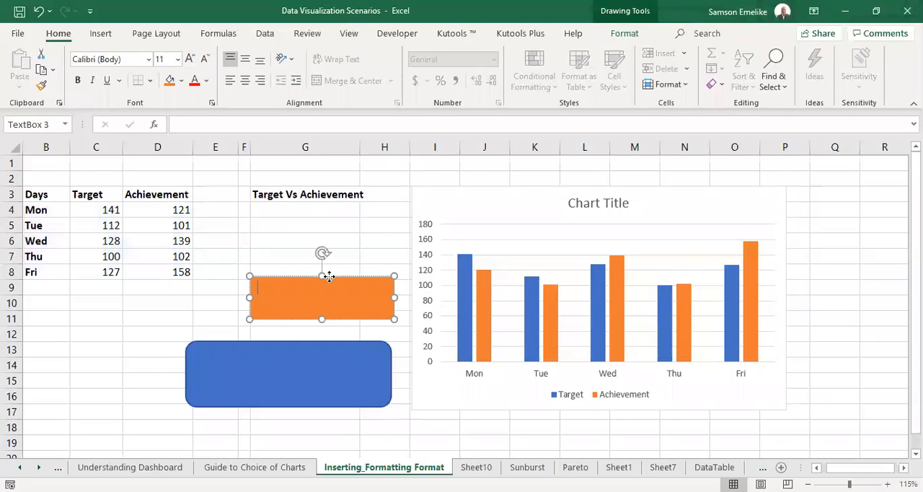
click(302, 346)
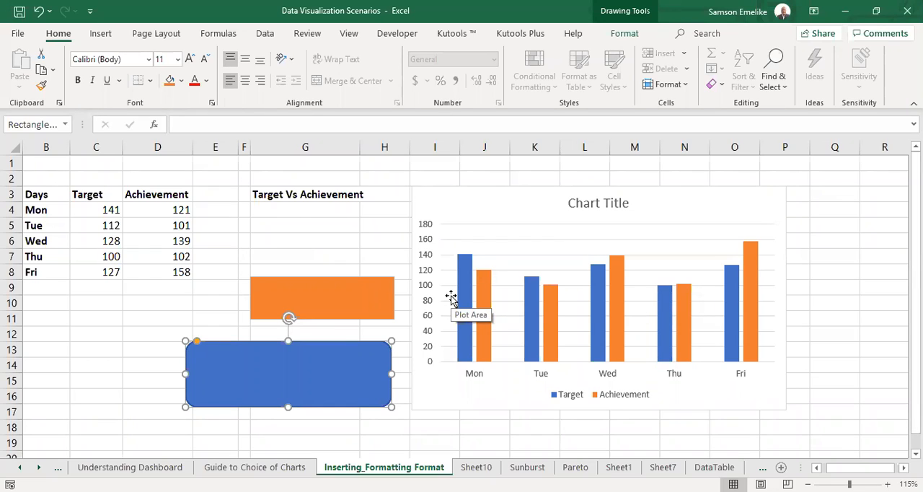
click(111, 364)
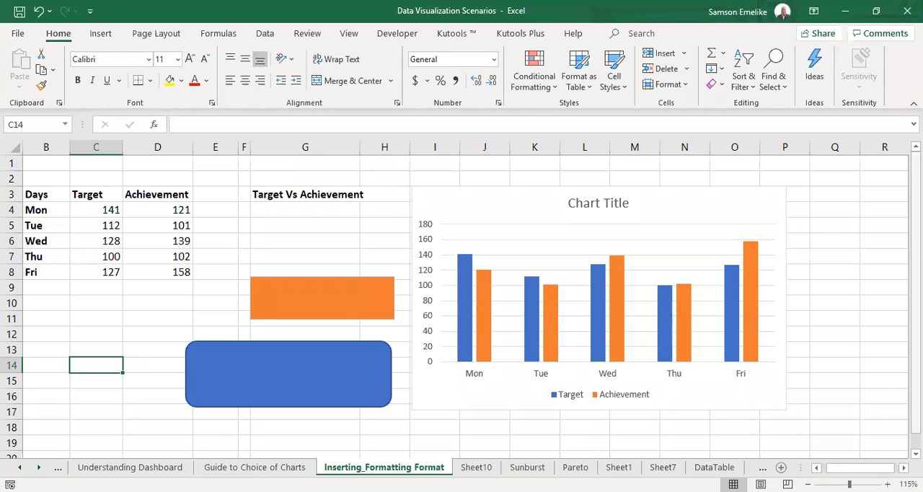
Add a new worksheet after the Inserting_Formatting Format sheet and name it Demo_Dash_Sep_Batch.
scroll(225, 193, down, 1)
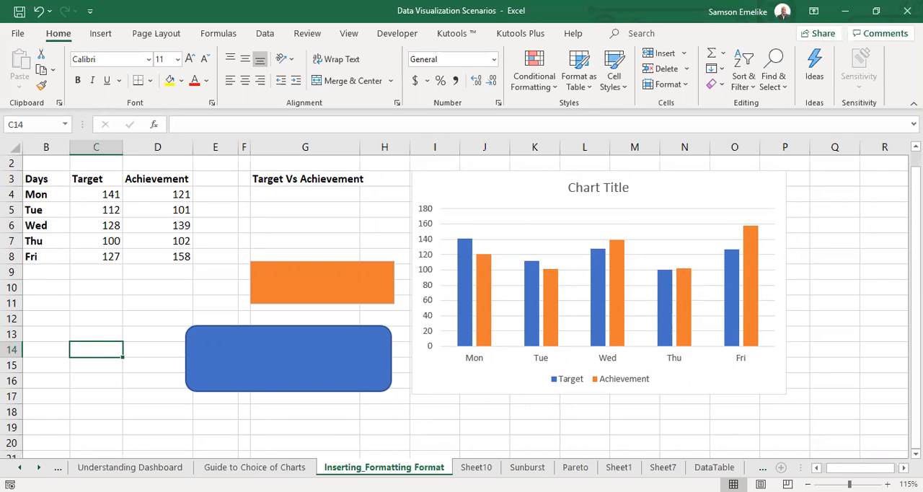
click(780, 467)
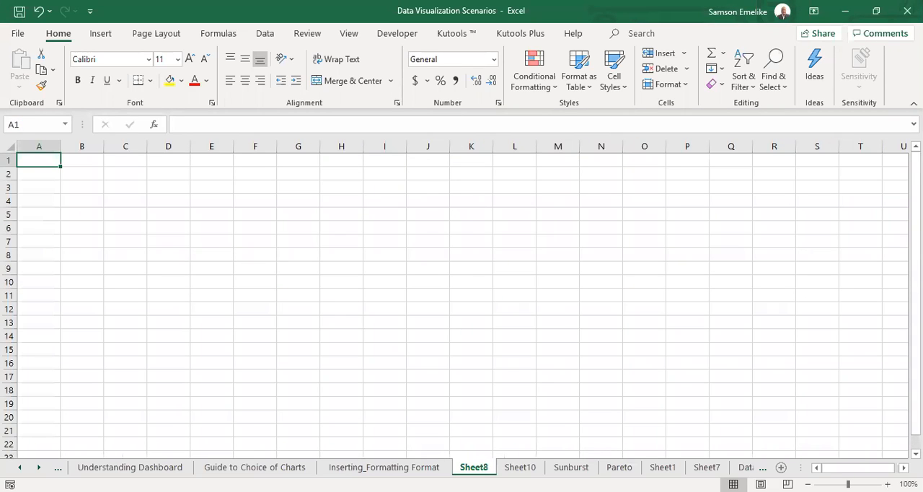
double_click(472, 467)
text(Dem)
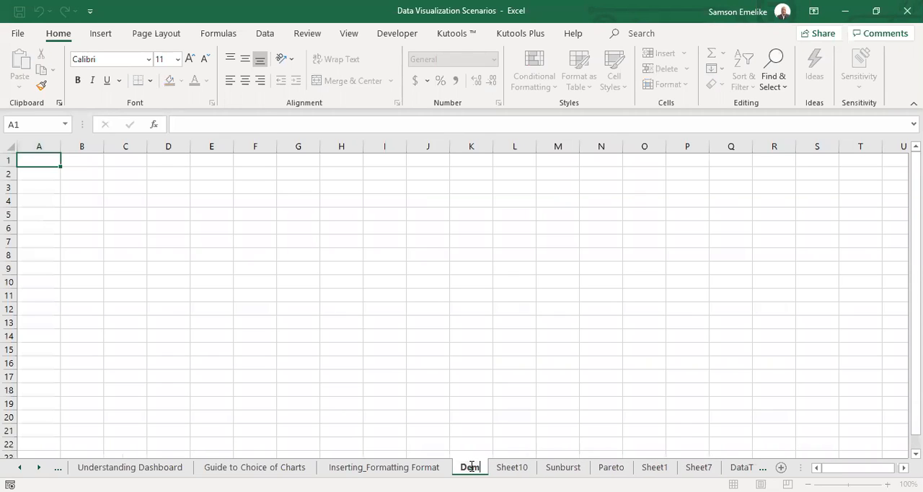
text(o_Dash_)
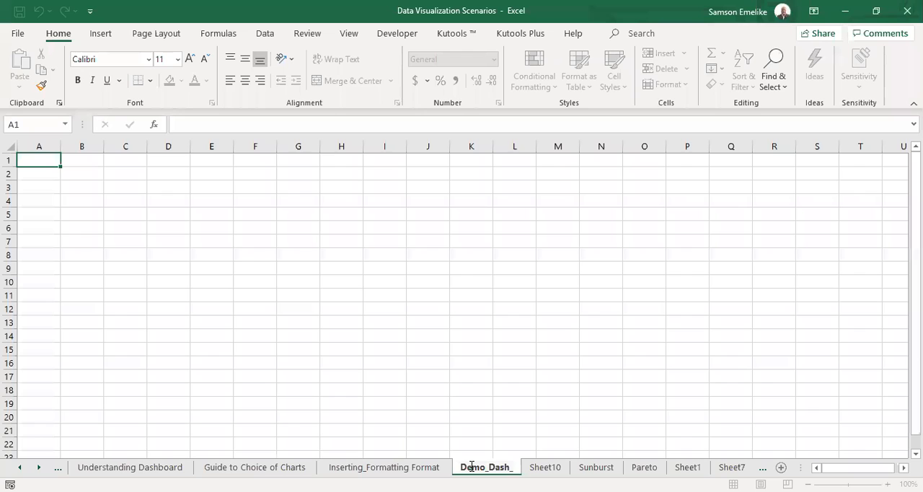
text( Sep_)
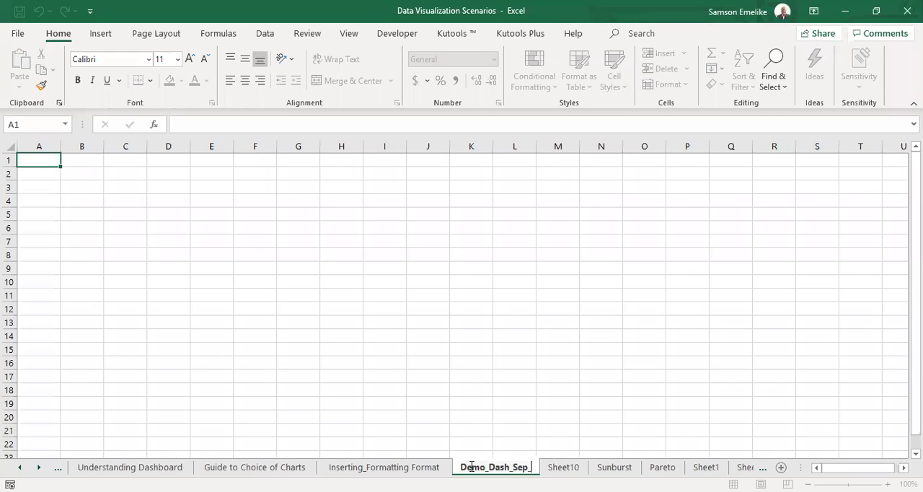
text(Batch)
key(Return)
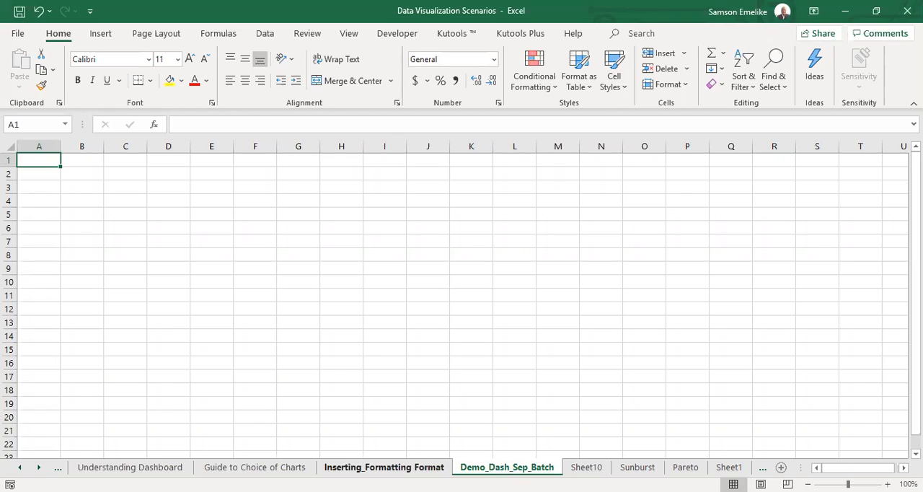
Cut the chart from the Inserting_Formatting Format sheet into Demo_Dash_Sep_Batch and place it around columns G to N, rows 3 to 17.
click(383, 466)
click(433, 394)
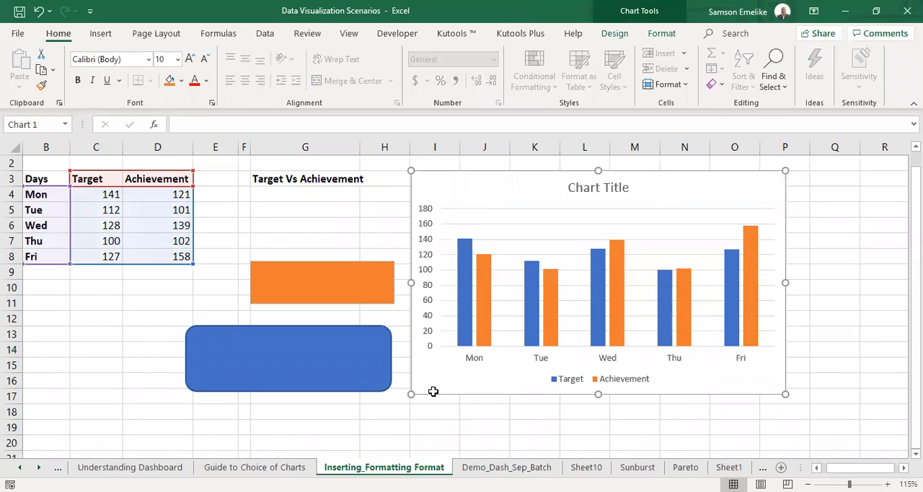
key(Escape)
click(497, 467)
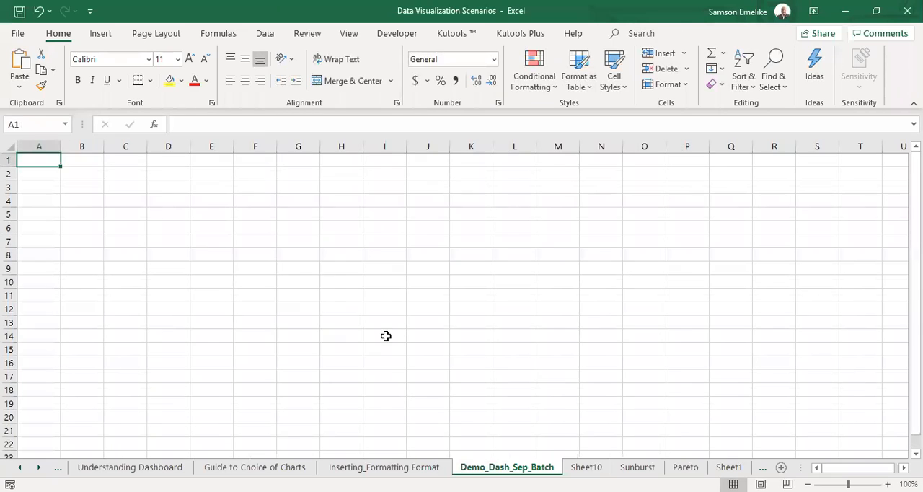
key(ctrl+v)
drag(266, 349, 553, 377)
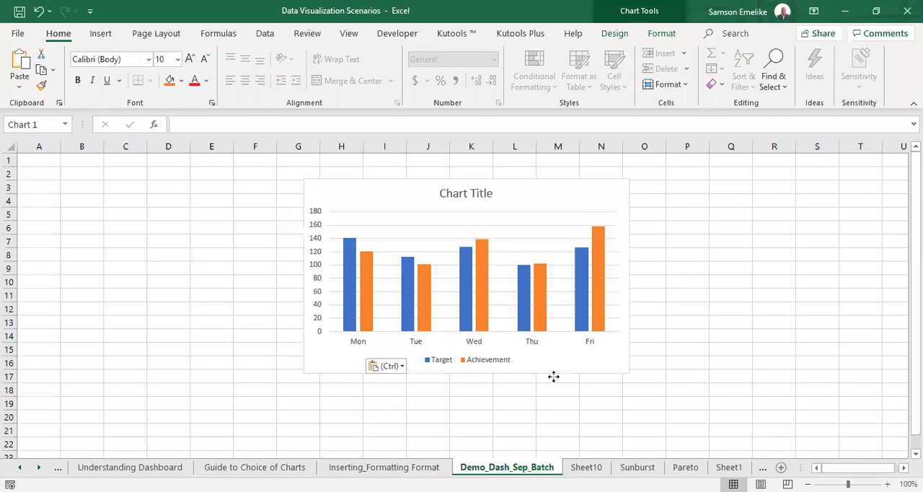
click(416, 418)
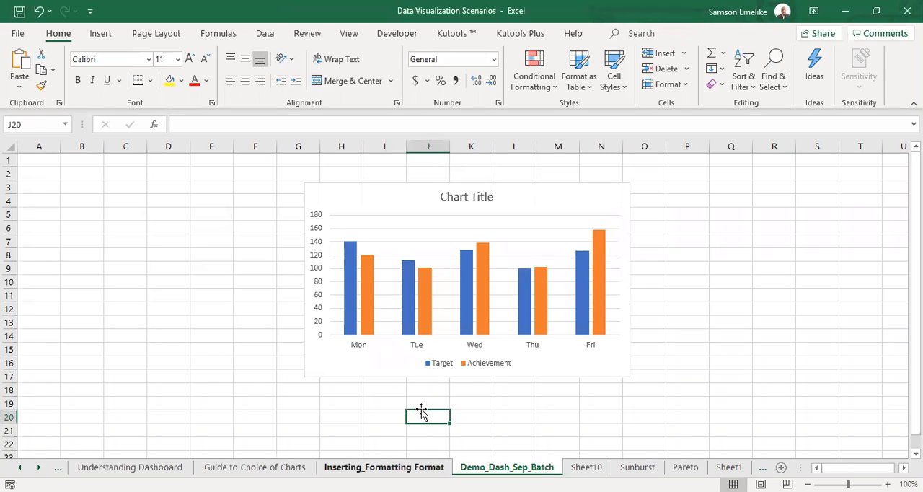
click(406, 370)
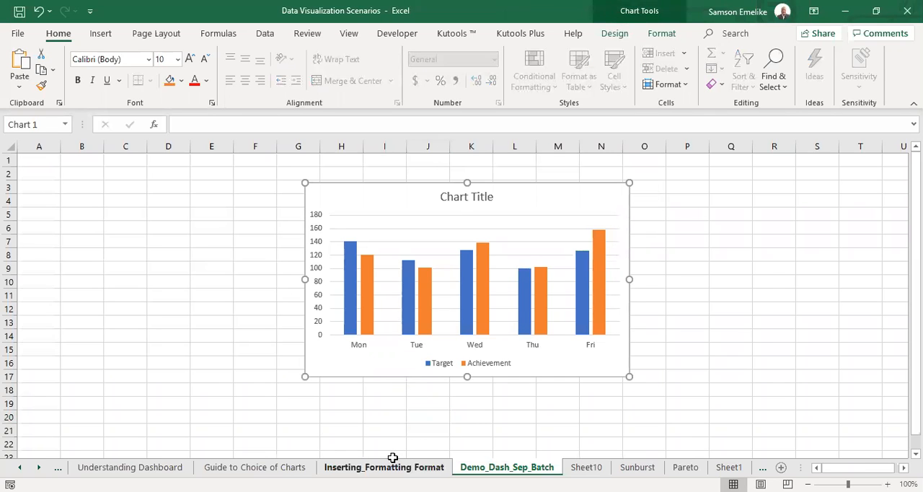
Set all Target values in C4:C8 of the source table to 0 and check the chart on the Demo_Dash_Sep_Batch sheet.
click(392, 461)
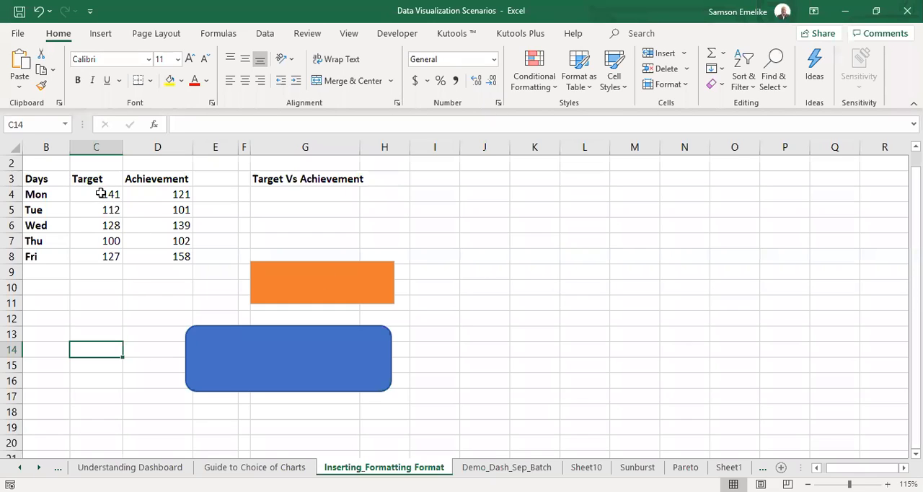
drag(105, 190, 103, 252)
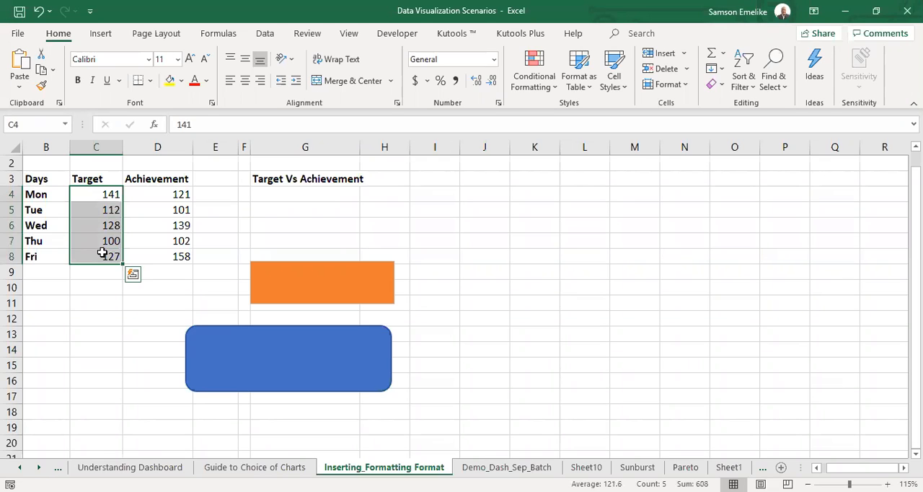
text(0)
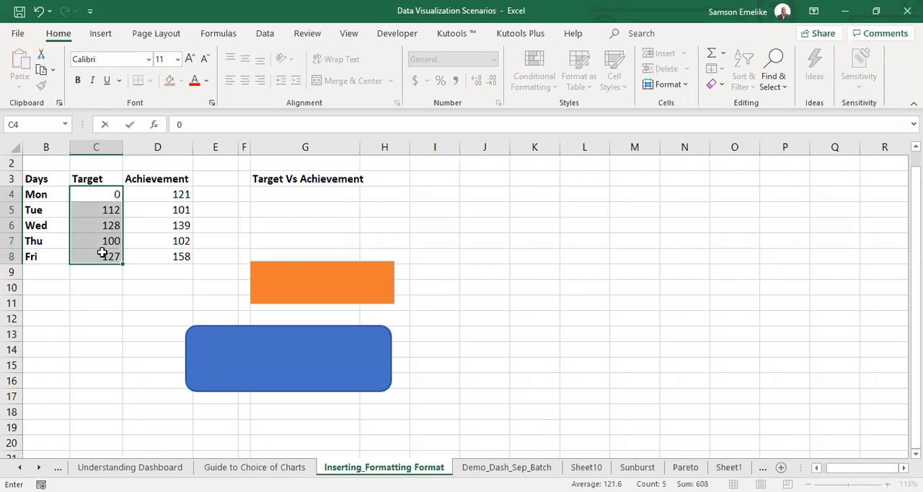
key(ctrl+Return)
click(495, 287)
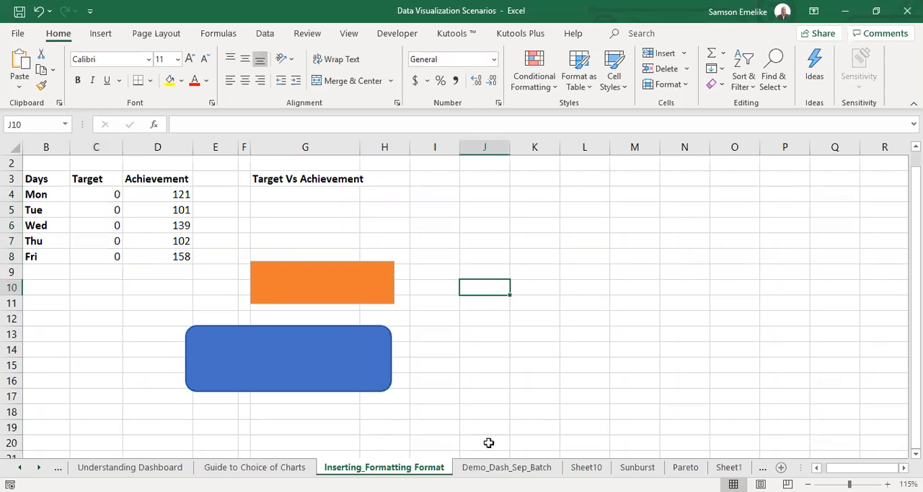
click(507, 466)
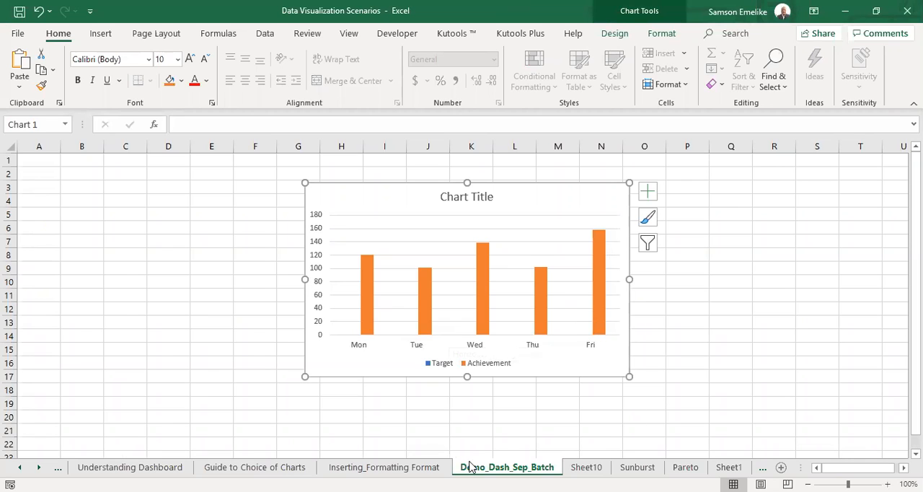
Fill the Target cells C4:C8 on the Inserting_Formatting Format sheet with the formula =RANDBETWEEN(200,250).
click(401, 467)
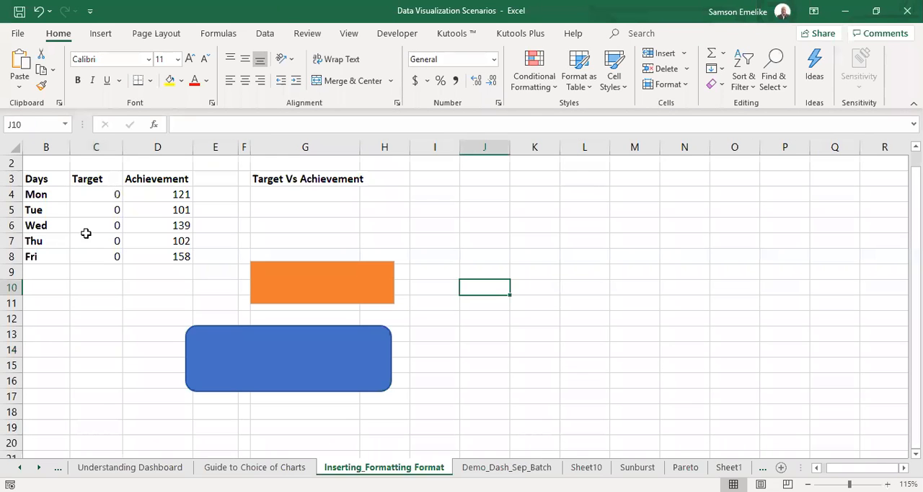
click(101, 191)
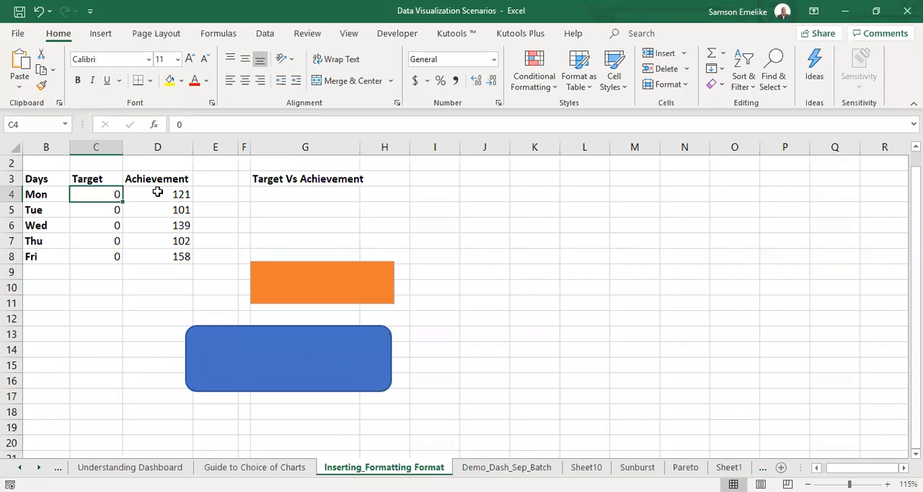
click(157, 192)
click(88, 194)
drag(89, 194, 103, 261)
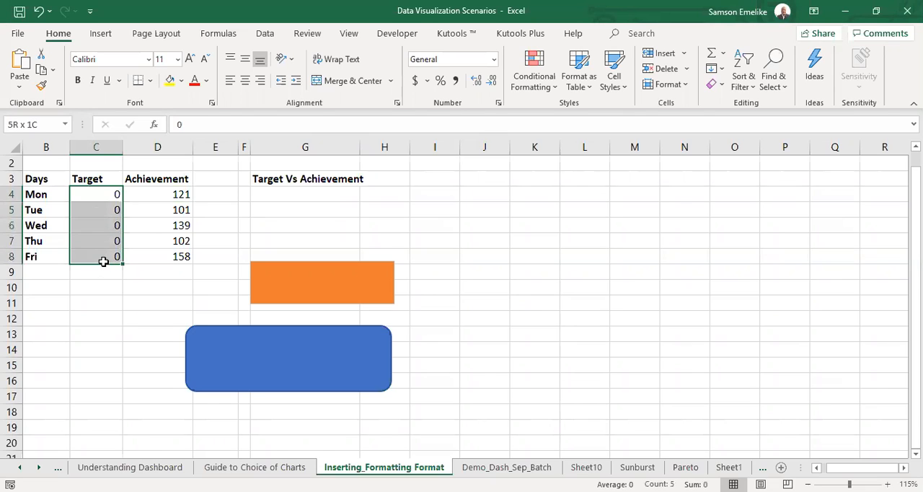
drag(103, 261, 104, 265)
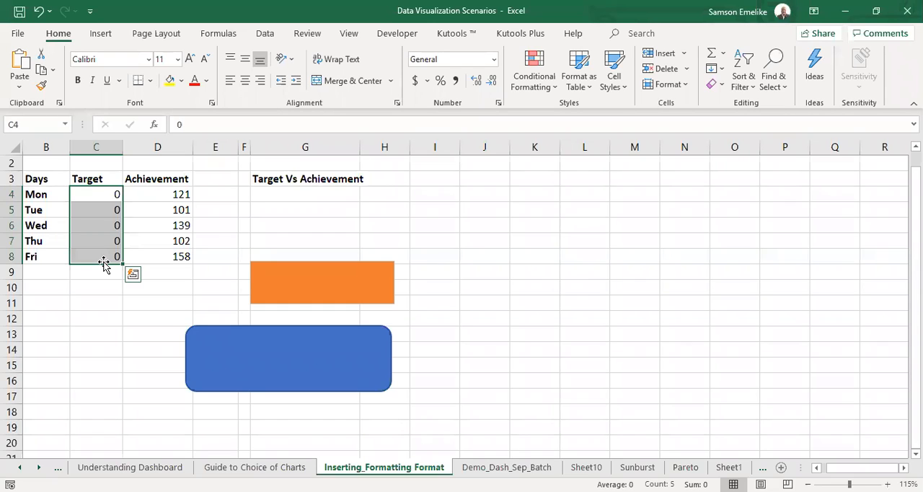
text(=)
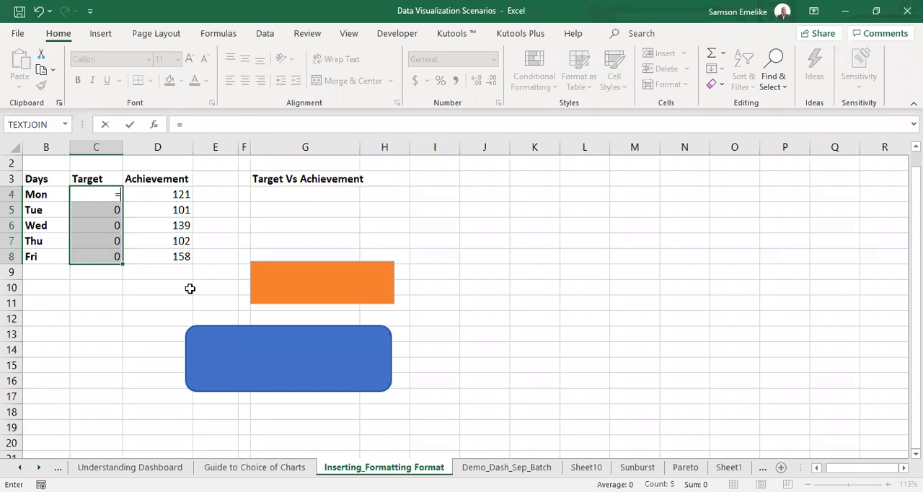
text(RANDBETWEEN()
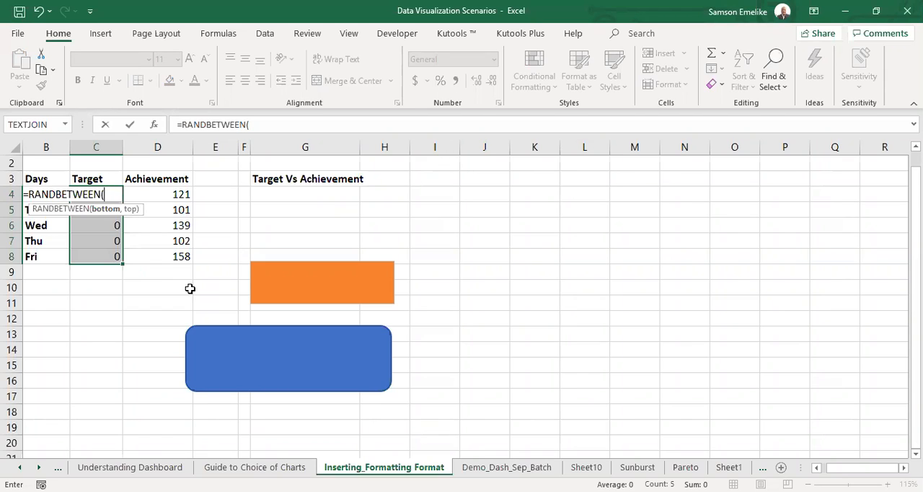
text(200,250)
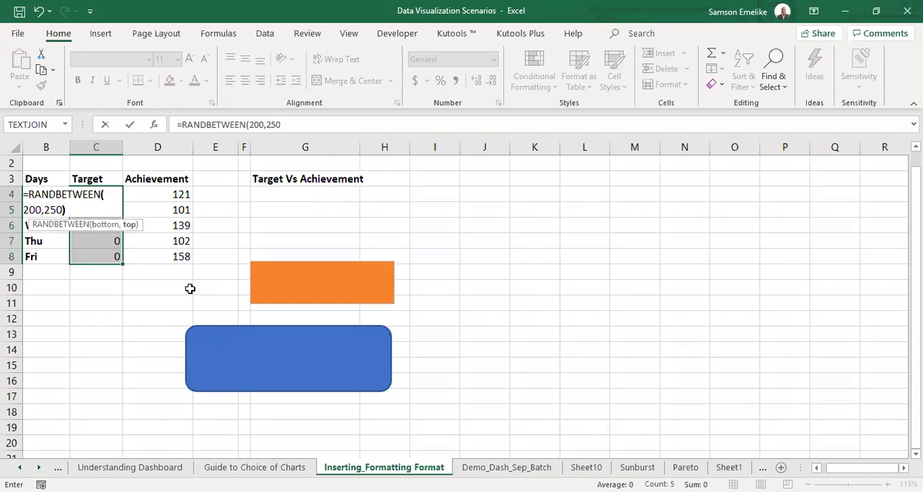
key(ctrl+Return)
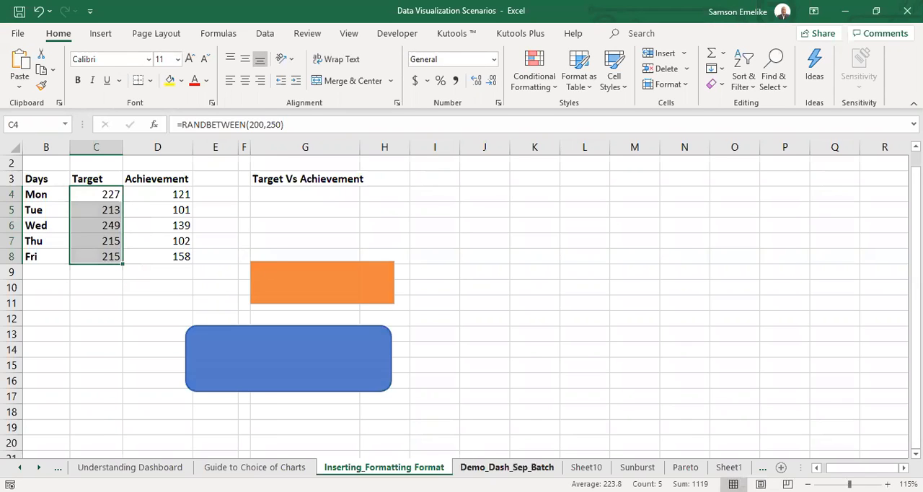
Recalculate the workbook several times on the Demo_Dash_Sep_Batch sheet and check how the chart's Target columns respond.
click(506, 467)
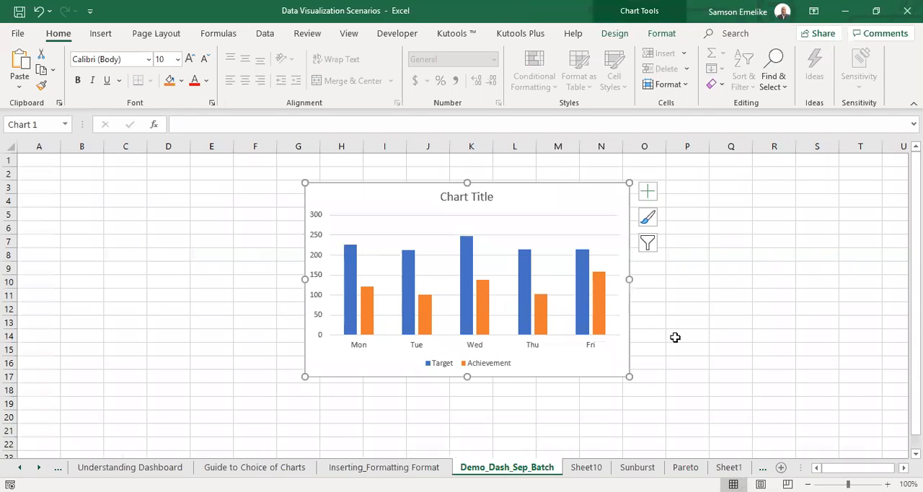
key(F9)
key(F9)
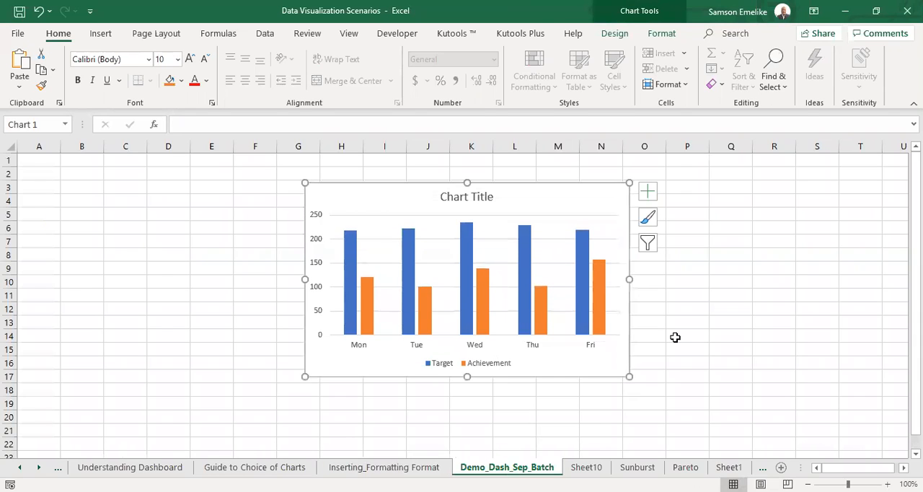
key(F9)
key(F9)
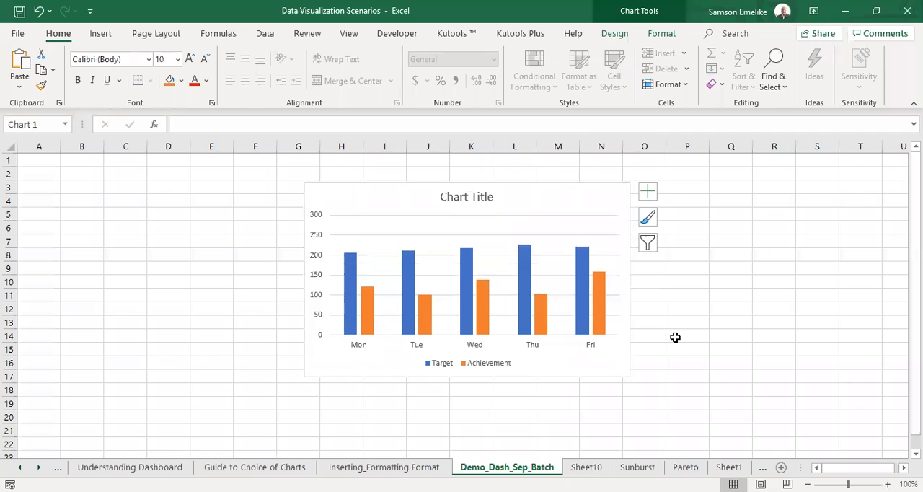
key(F9)
key(F9)
key(F9)
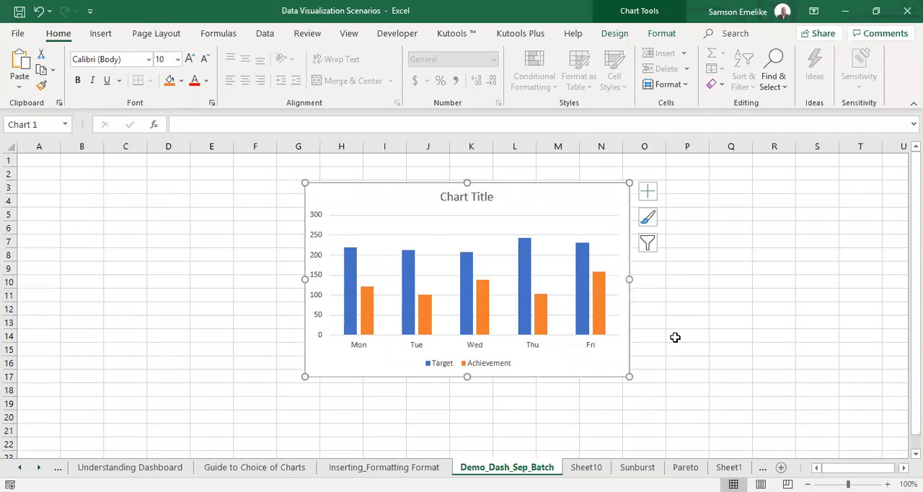
Fill the Achievement cells D4:D8 on the Inserting_Formatting Format sheet with the RANDBETWEEN(200,250) formula from the Target column.
click(408, 470)
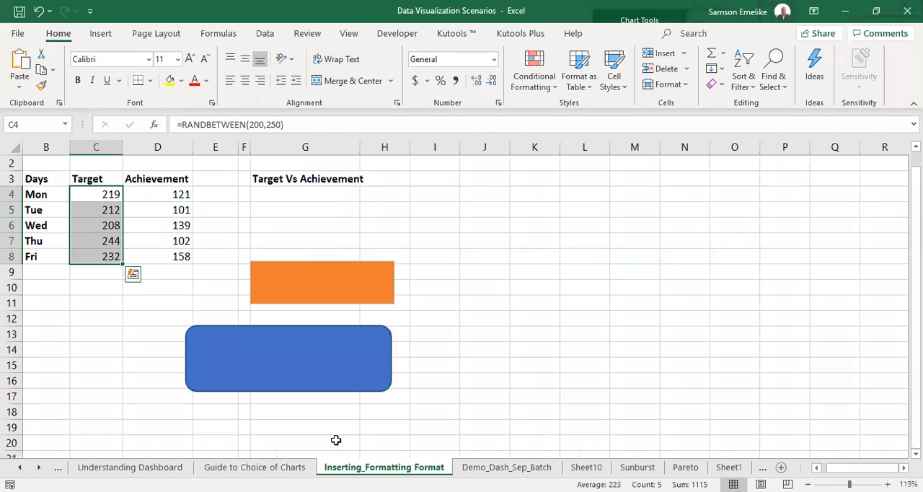
click(108, 194)
drag(108, 194, 115, 258)
drag(215, 276, 215, 276)
drag(155, 193, 163, 260)
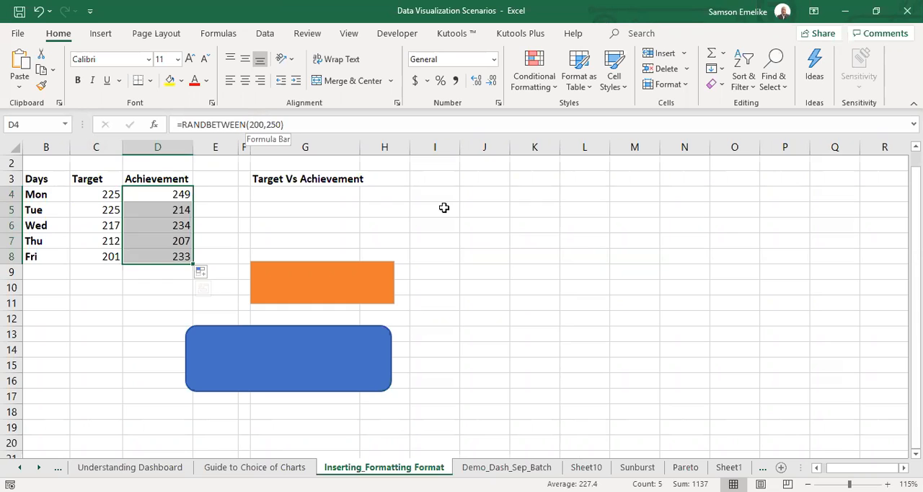
click(505, 242)
Recalculate repeatedly on the Demo_Dash_Sep_Batch sheet and compare how both the Target and Achievement columns in the chart respond.
click(503, 466)
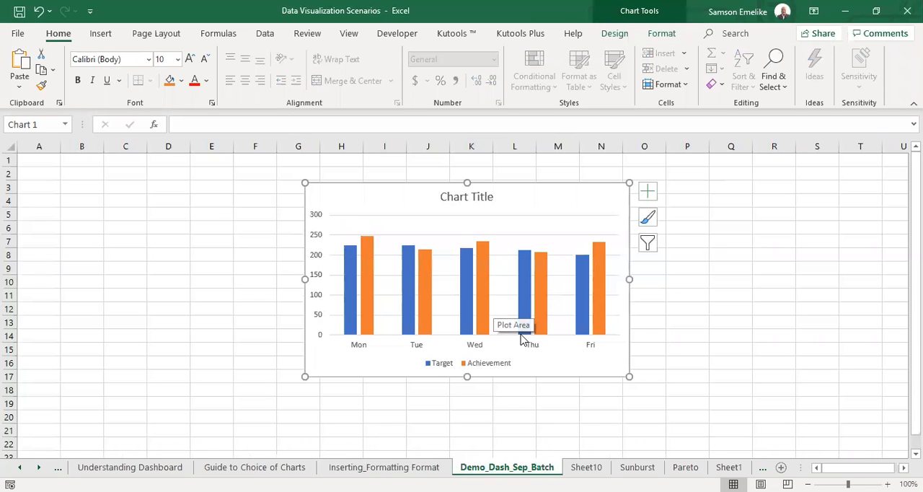
key(F9)
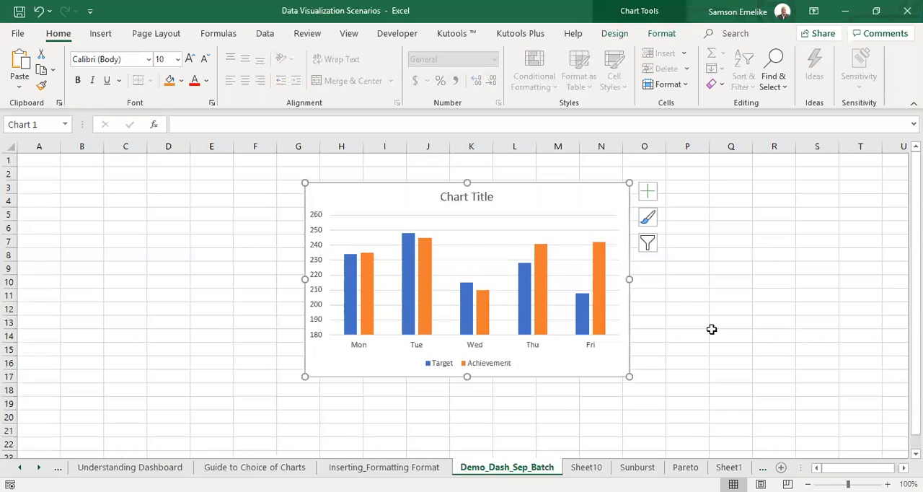
key(F9)
key(F9)
key(F9)
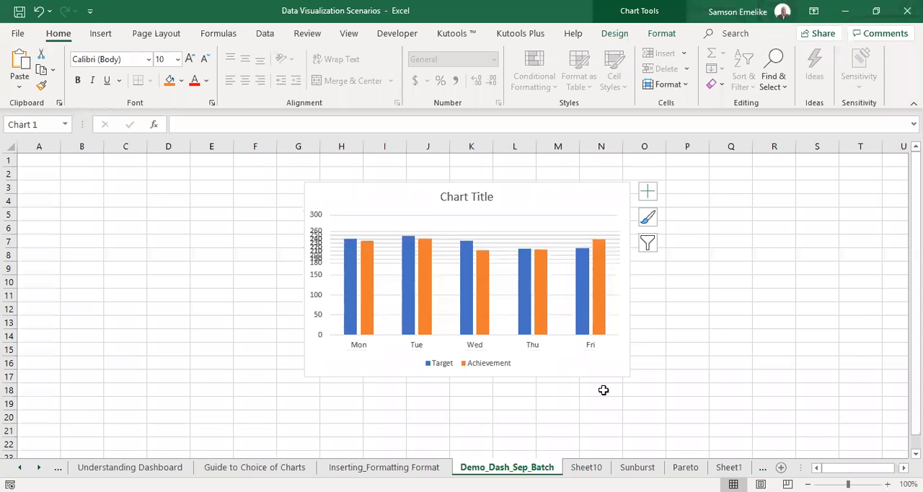
key(F9)
Cut the orange text box and blue rounded rectangle into Demo_Dash_Sep_Batch and place them around columns B to F, rows 6 to 15.
key(ctrl+Page_Up)
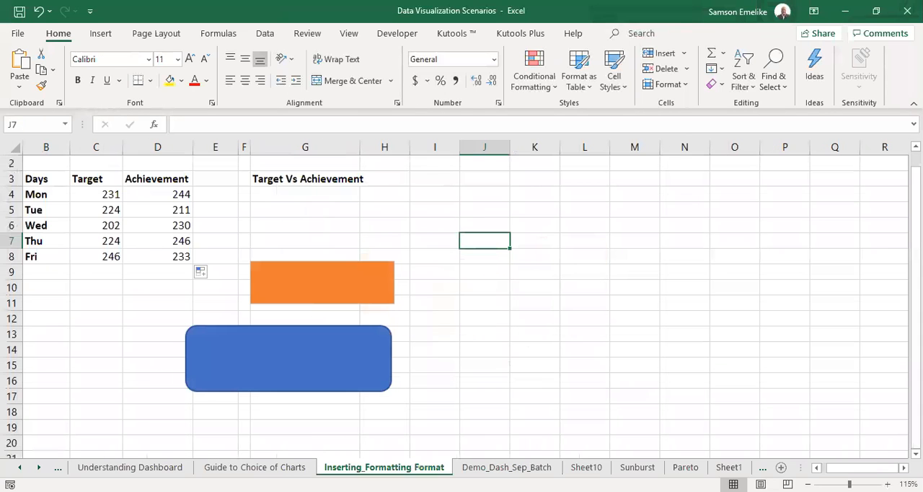
click(293, 263)
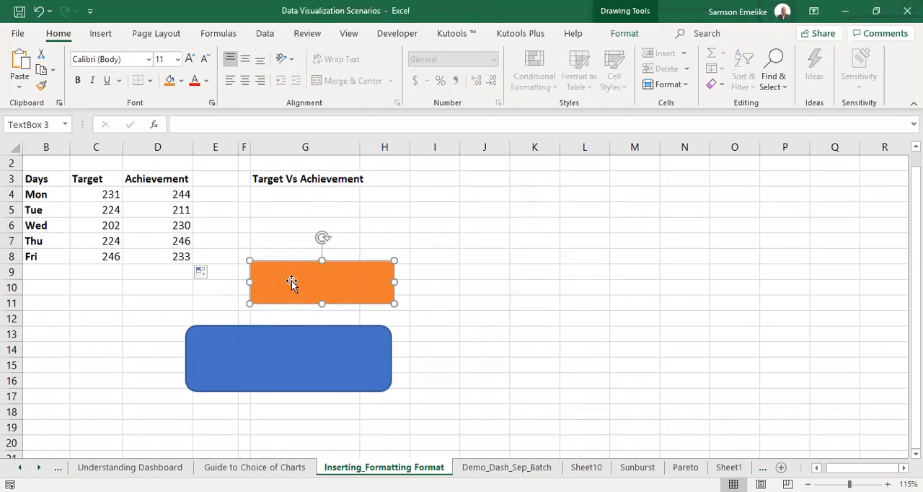
ctrl+click(275, 328)
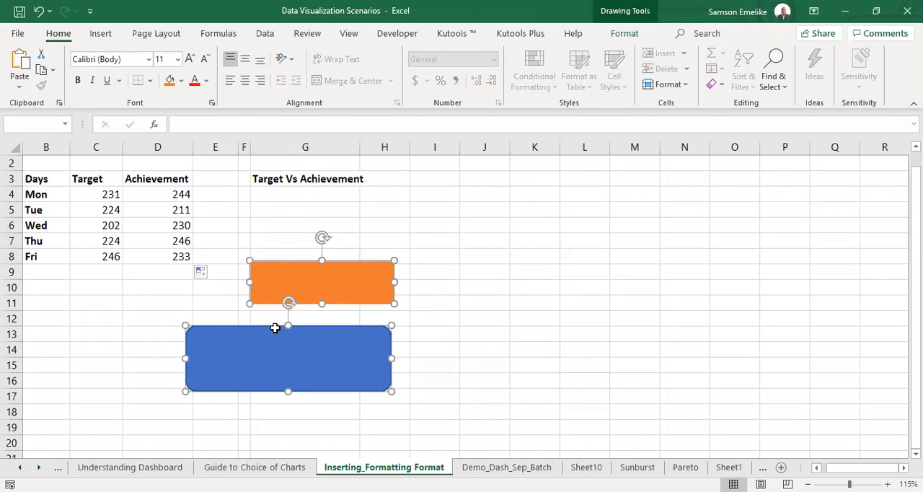
key(Delete)
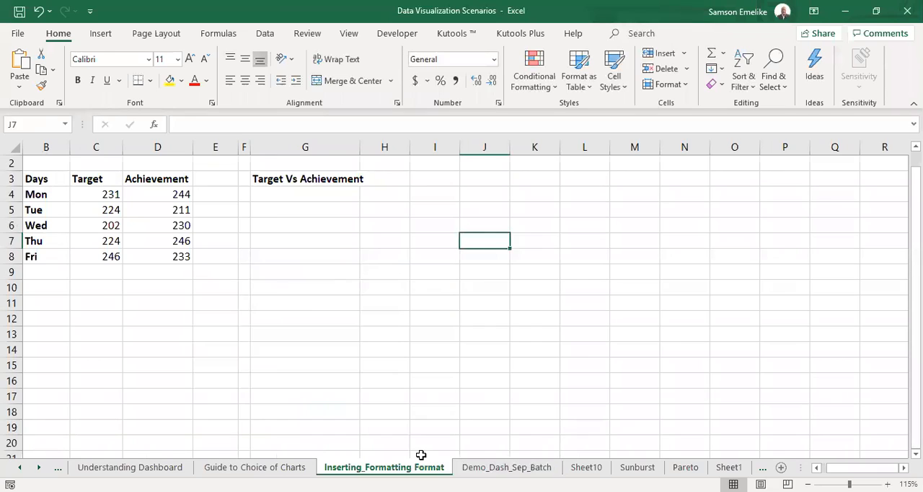
click(486, 468)
click(177, 393)
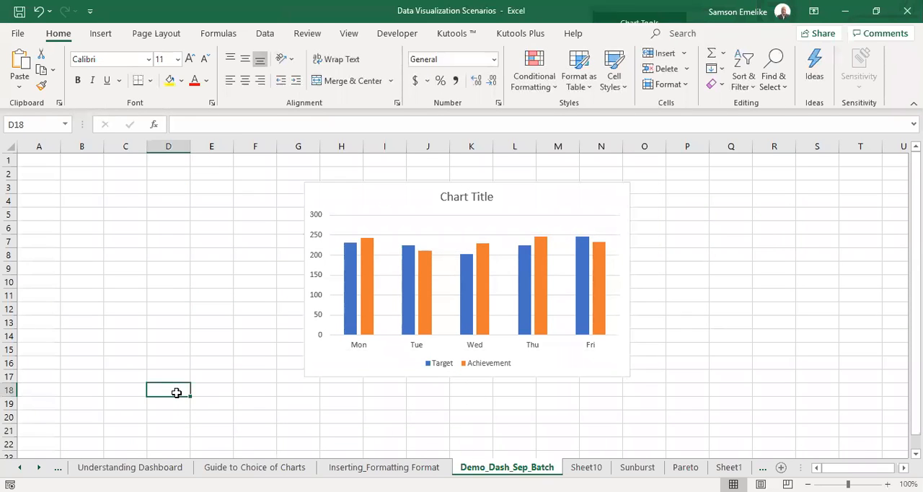
key(ctrl+v)
drag(222, 382, 151, 234)
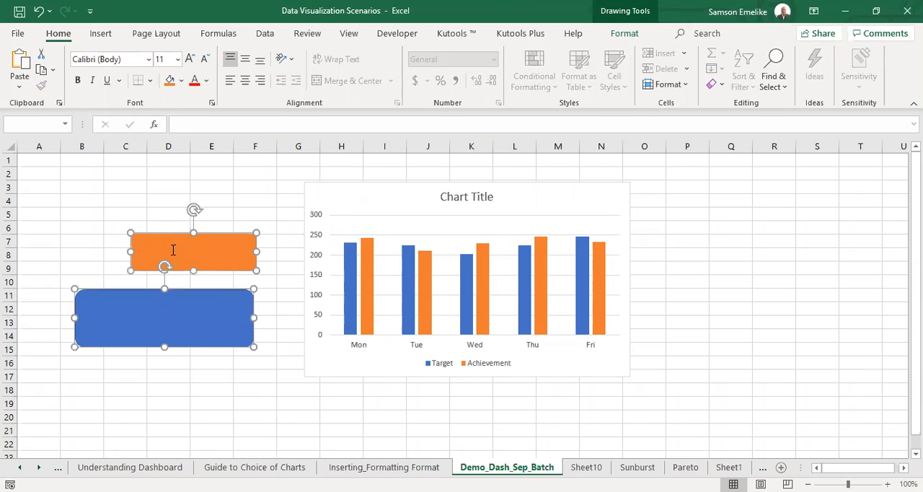
click(755, 258)
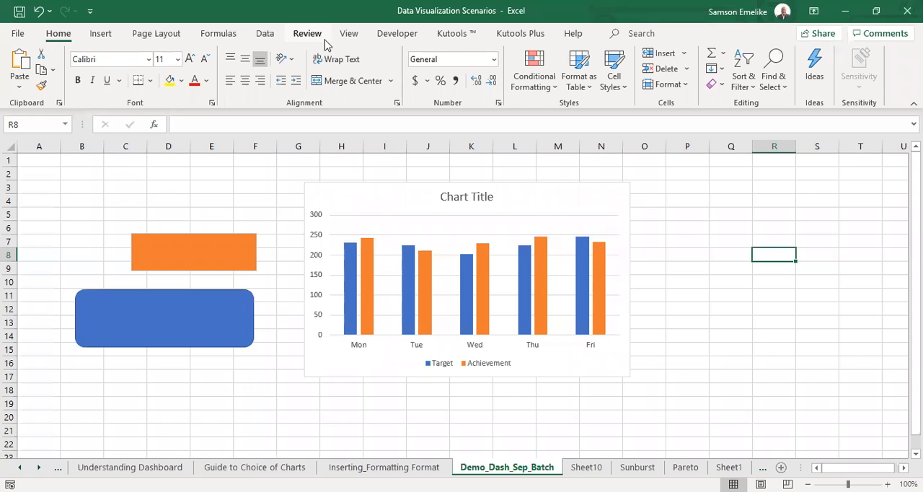
Hide the gridlines on the Demo_Dash_Sep_Batch sheet.
click(348, 35)
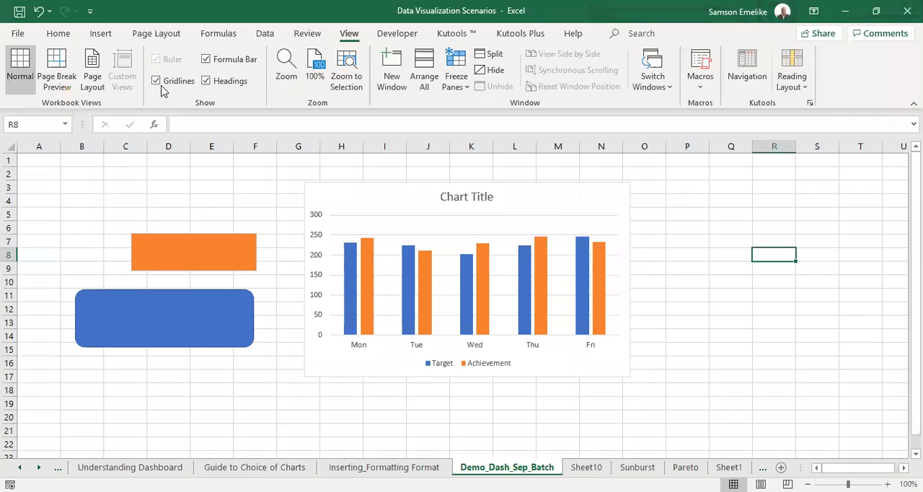
click(156, 81)
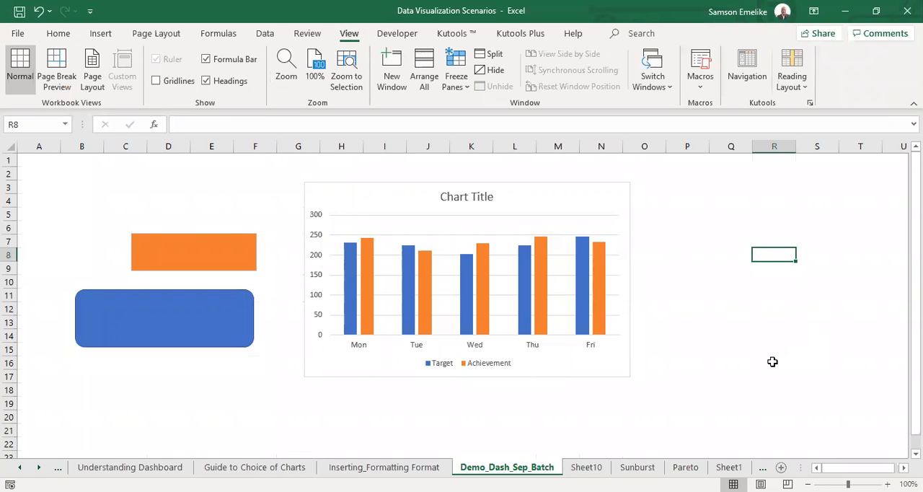
Fill every cell of the Demo_Dash_Sep_Batch sheet with a light green theme color.
click(8, 146)
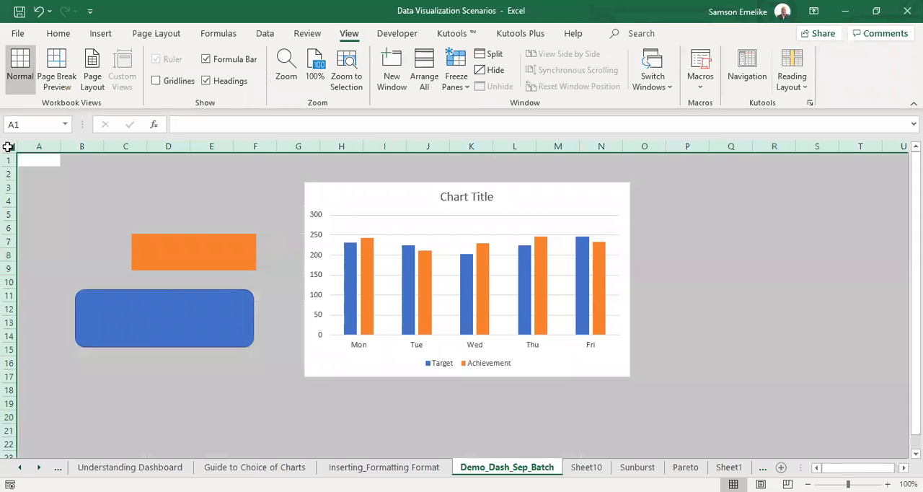
click(58, 34)
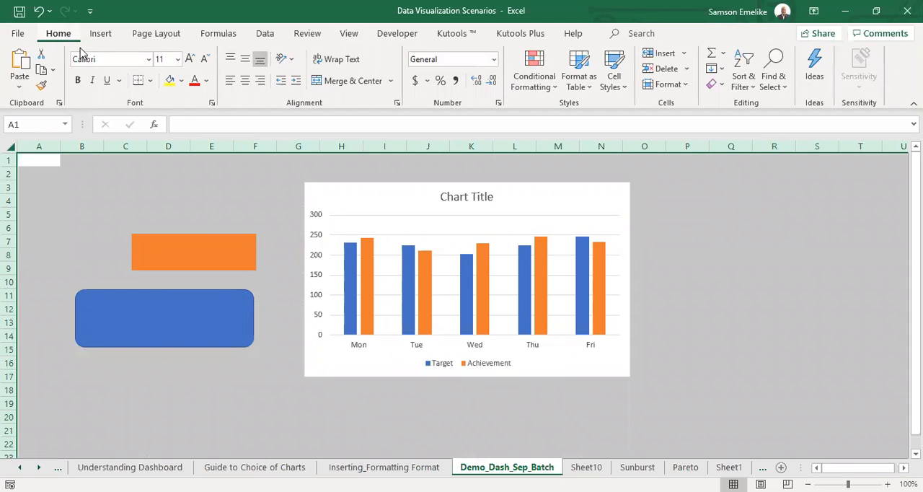
click(182, 81)
click(271, 139)
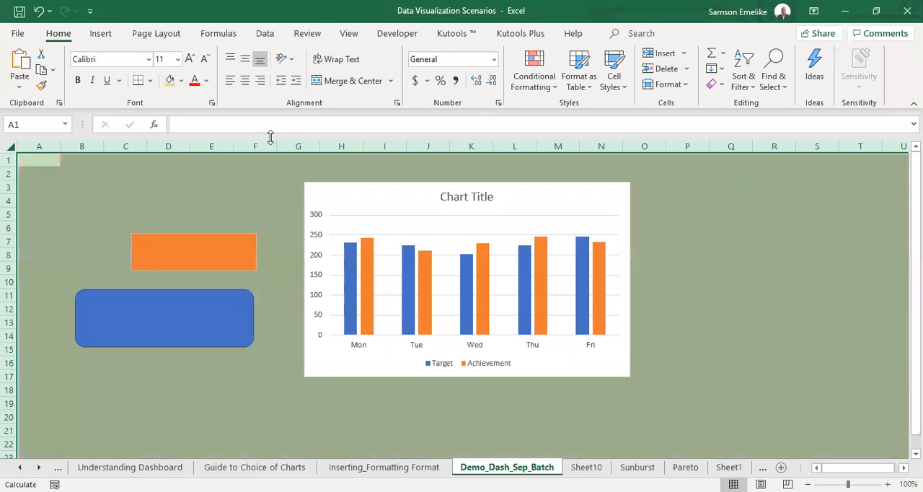
click(742, 283)
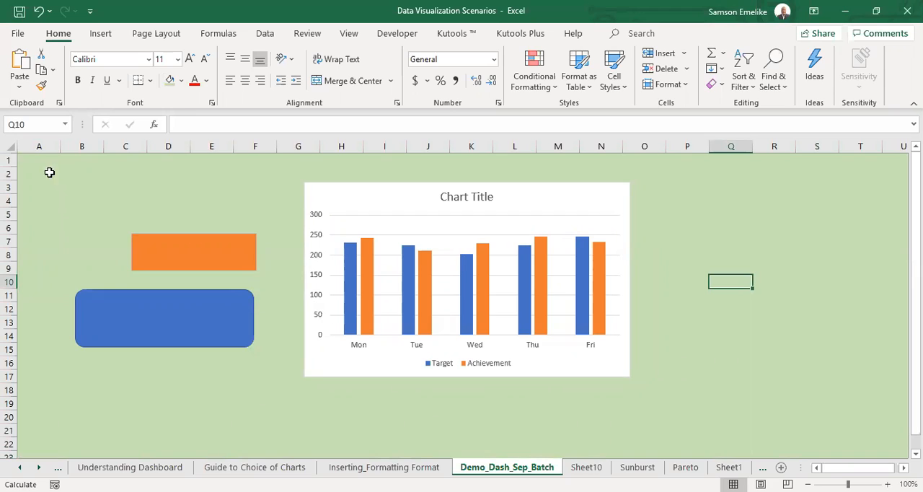
Fill the entire dashboard sheet with near-black and shift the blue rounded rectangle to span columns C to G.
click(9, 148)
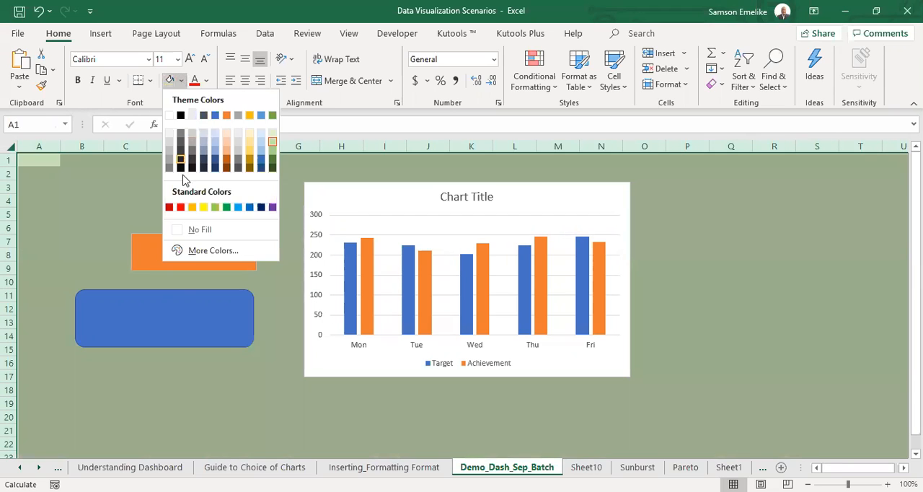
click(181, 168)
click(769, 256)
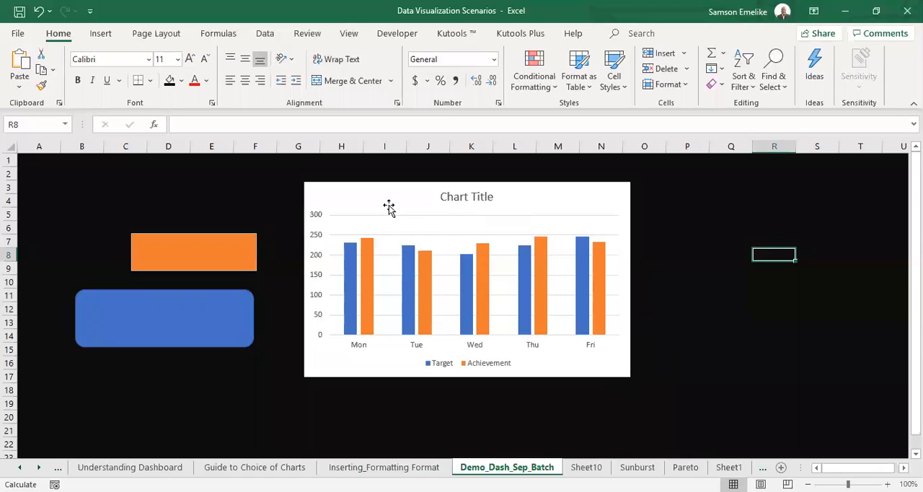
drag(228, 290, 242, 293)
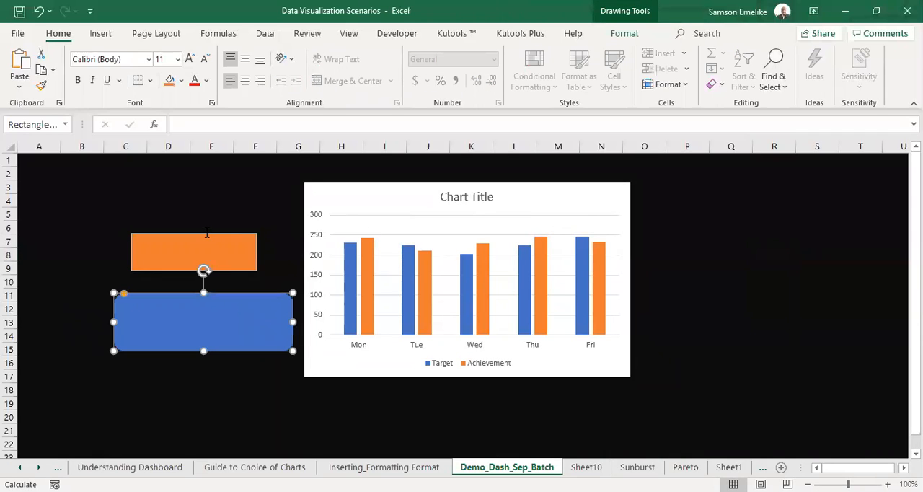
Link the dashboard chart's title to cell G3 of the Inserting_Formatting Format sheet.
click(481, 196)
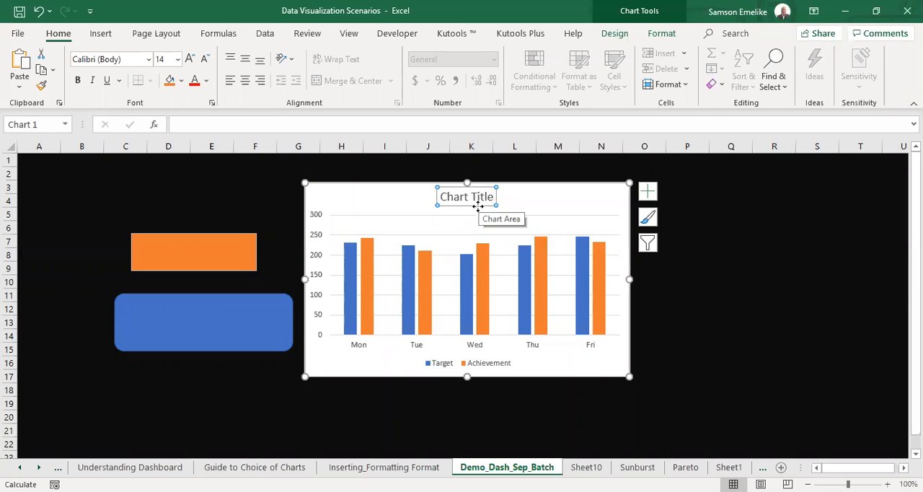
click(277, 122)
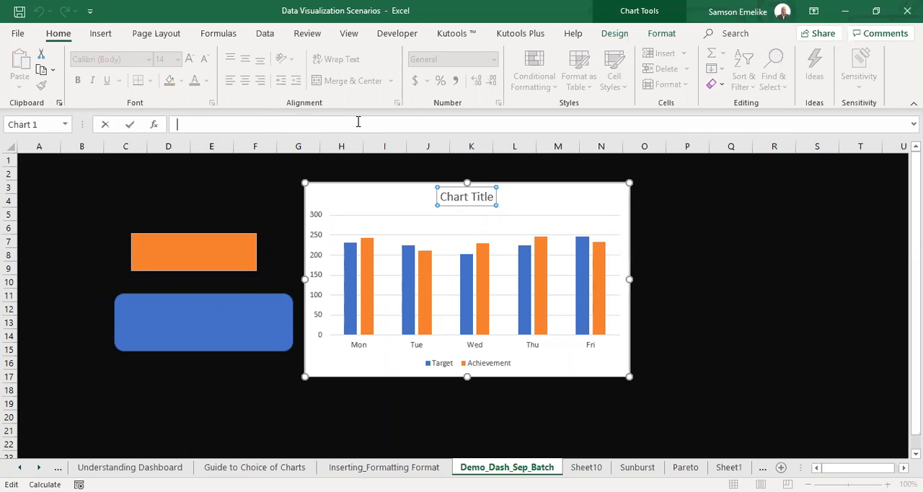
text(=)
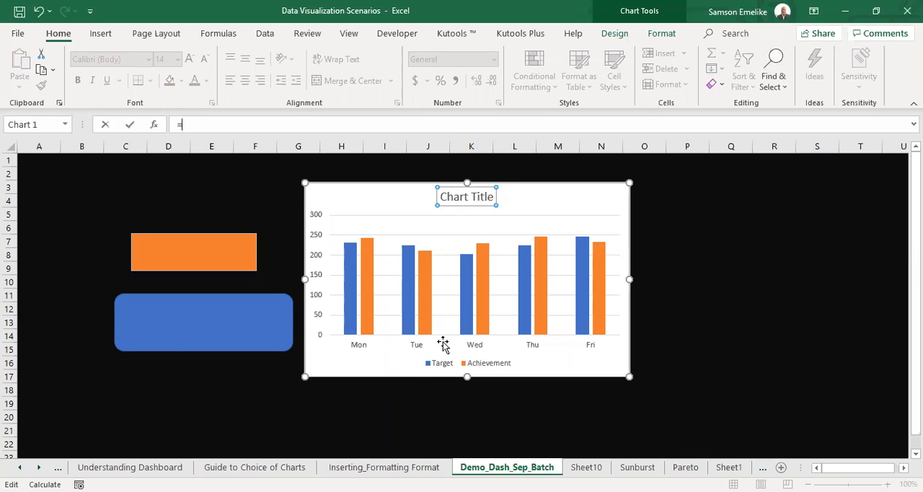
click(441, 469)
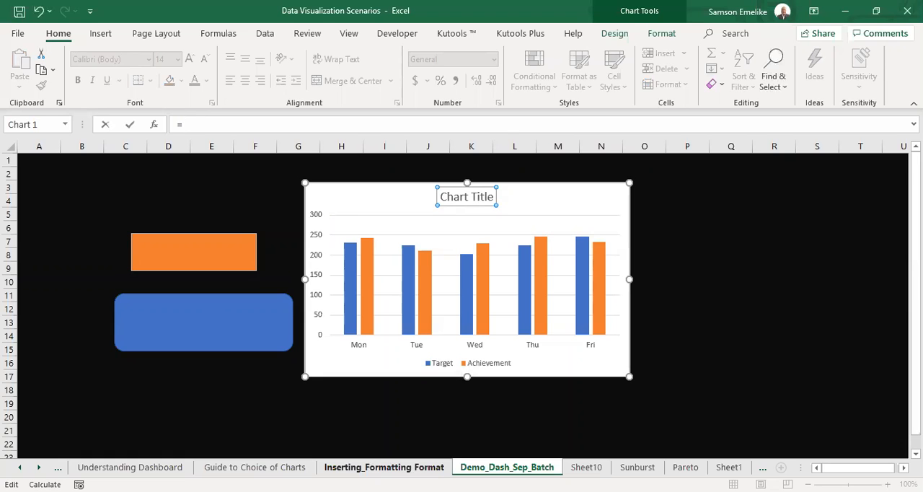
click(384, 467)
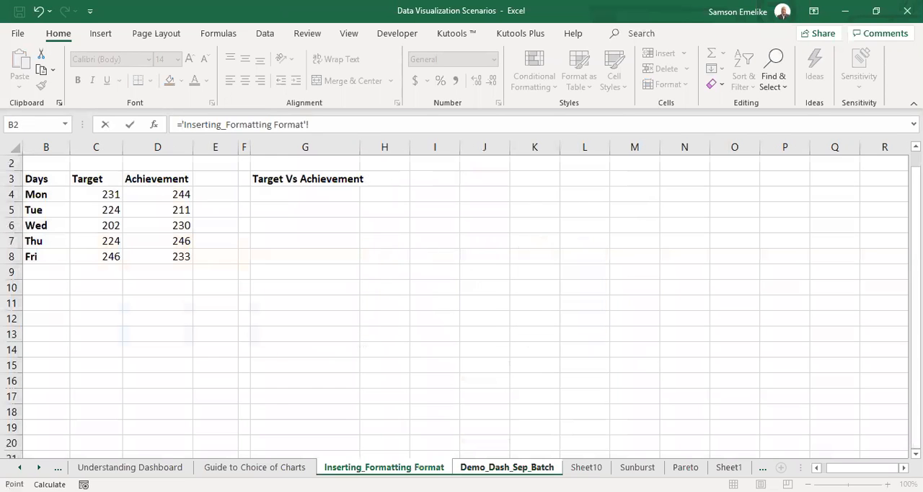
click(288, 178)
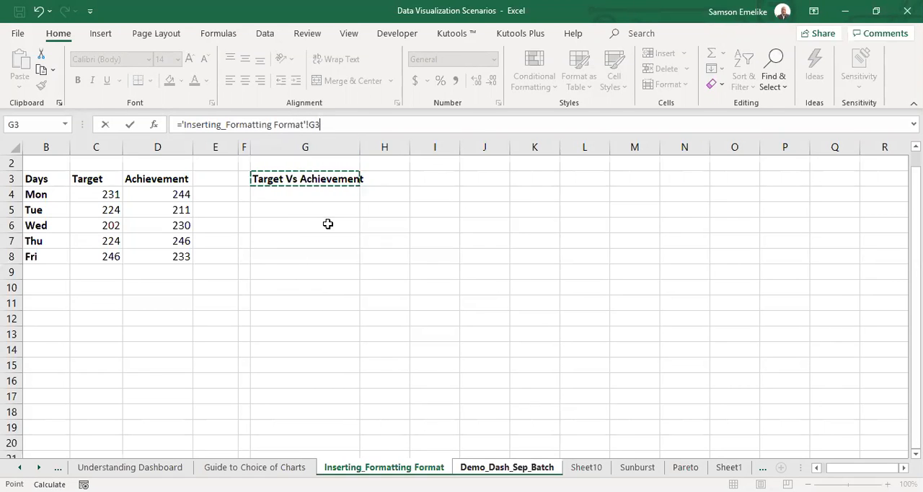
key(Return)
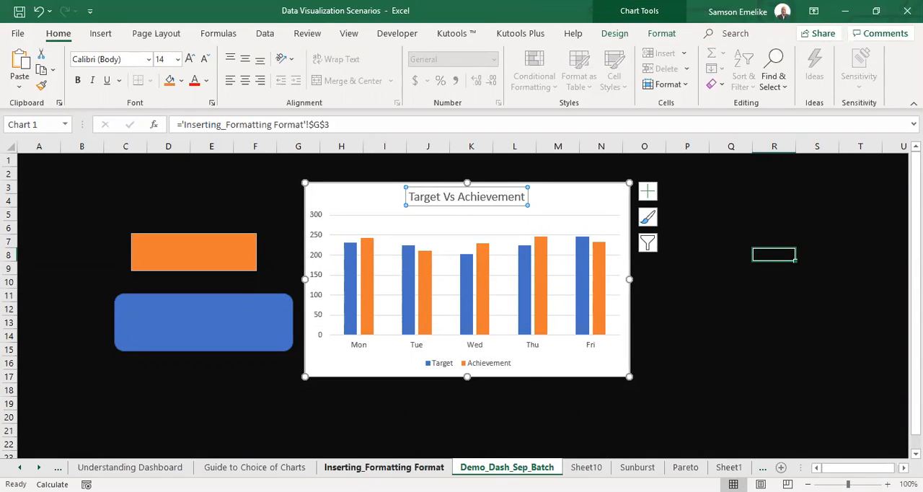
Change cell G3 on the Inserting_Formatting Format sheet to "Havron Sales Achievement" and check the linked chart title on Demo_Dash_Sep_Batch.
click(416, 461)
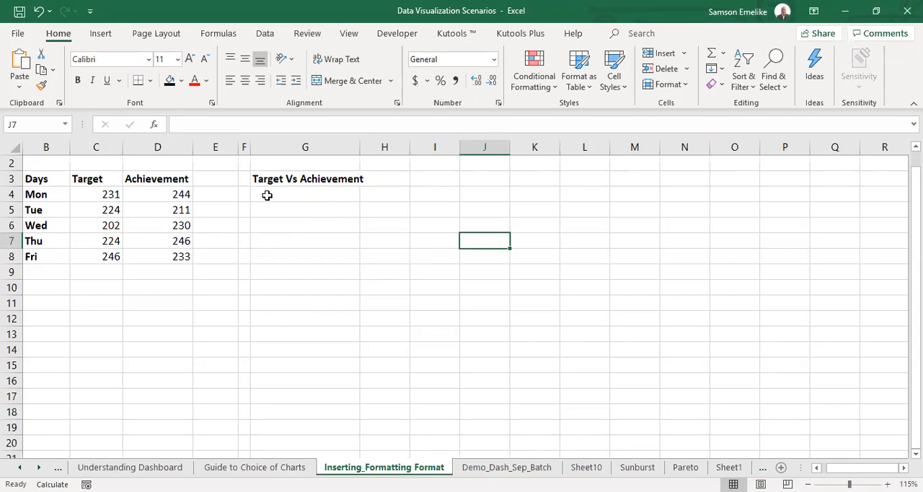
click(313, 179)
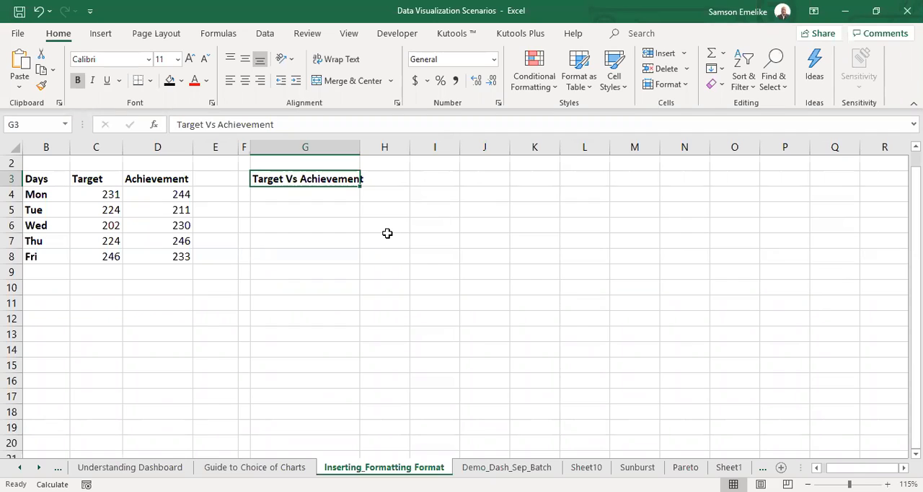
text(Hav)
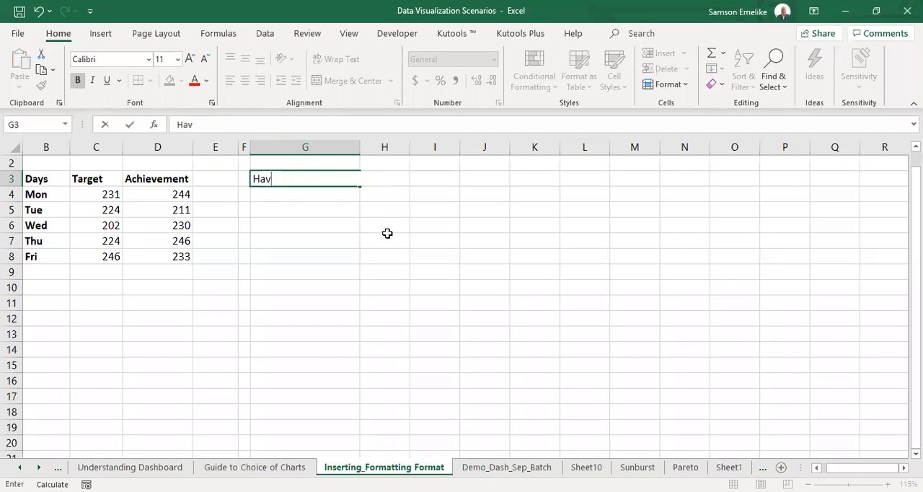
text(ron Sales Achievement)
key(Return)
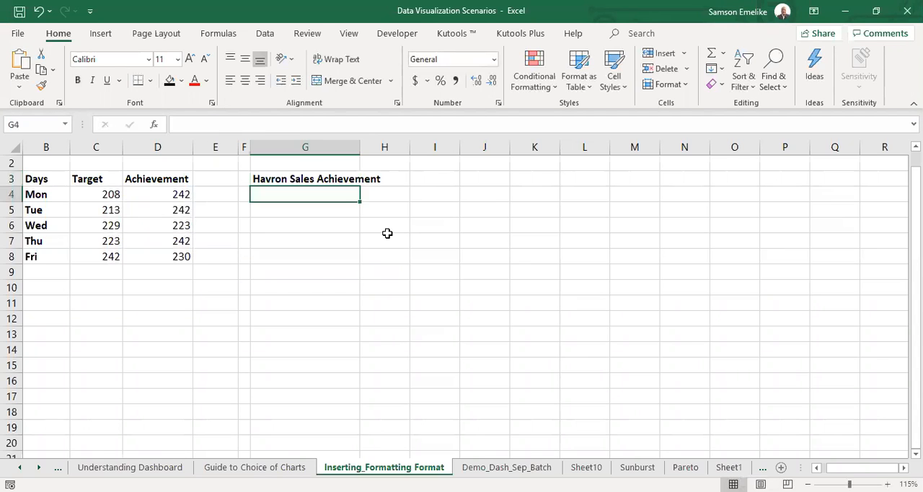
click(507, 467)
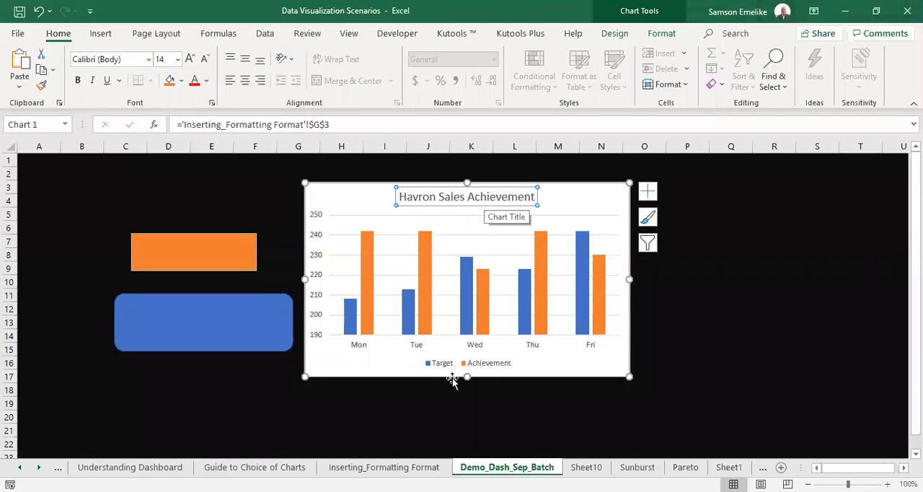
Widen column G on the Inserting_Formatting Format sheet to fit its heading, and return to the dashboard sheet with the chart deselected.
click(418, 466)
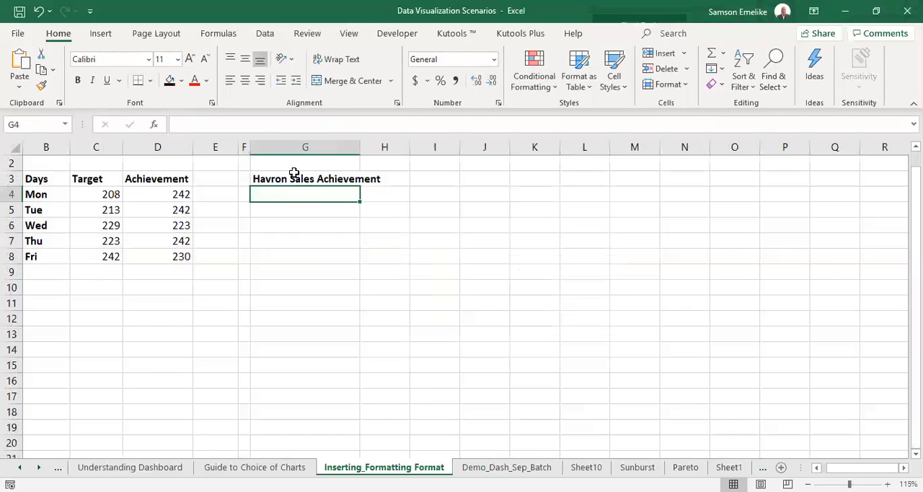
drag(357, 147, 387, 156)
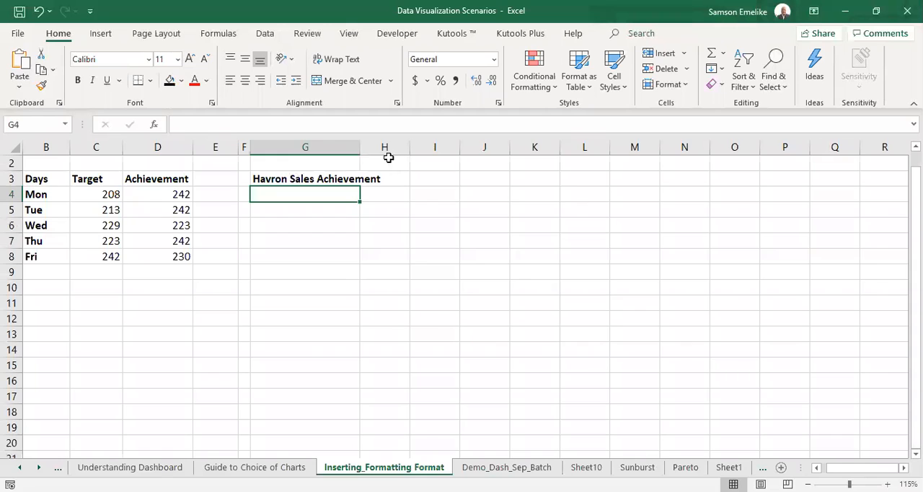
click(502, 467)
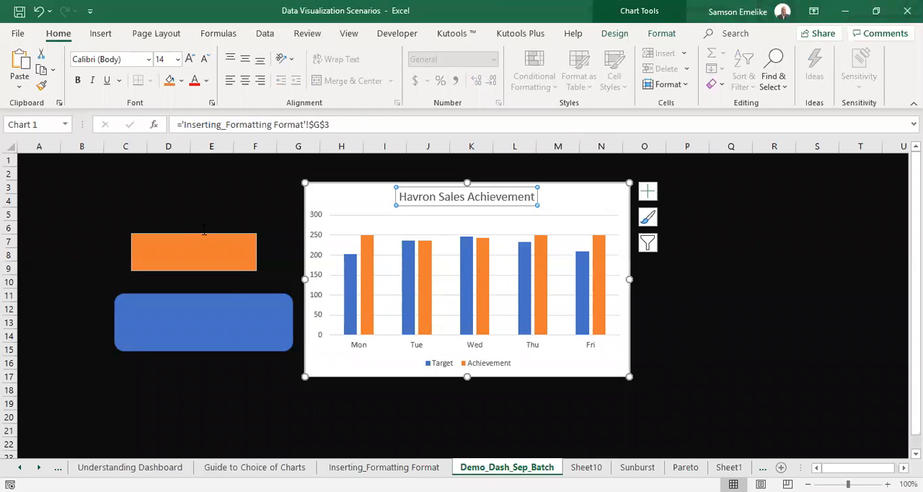
click(710, 348)
Resize the blue rounded rectangle and orange text box and place them side by side directly beneath the chart, spanning about columns G to N, rows 17 to 21.
click(212, 233)
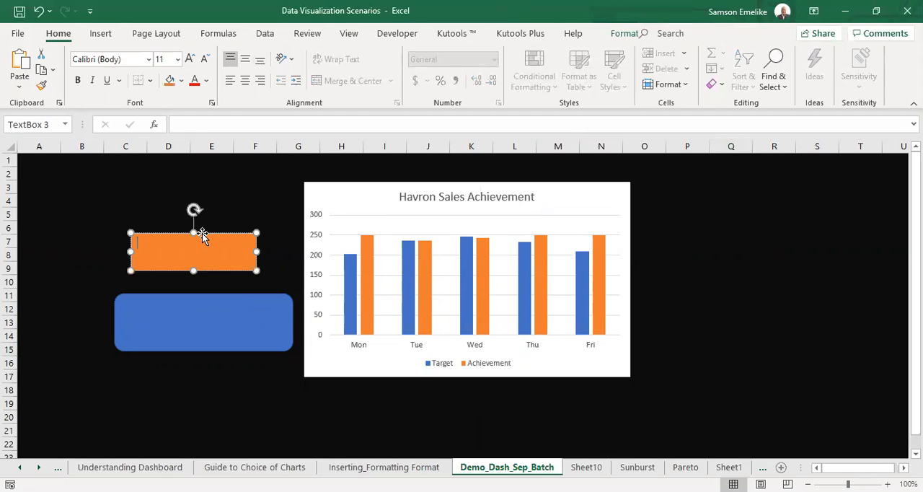
mouse_move(212, 233)
mouse_down()
mouse_move(362, 342)
mouse_move(461, 384)
mouse_move(482, 382)
mouse_move(438, 349)
mouse_move(438, 337)
mouse_up()
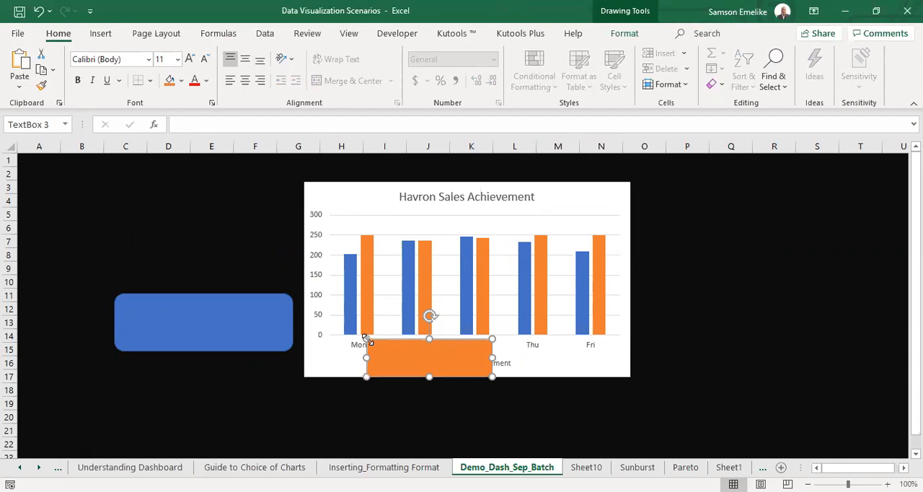
drag(366, 339, 385, 390)
drag(485, 398, 767, 313)
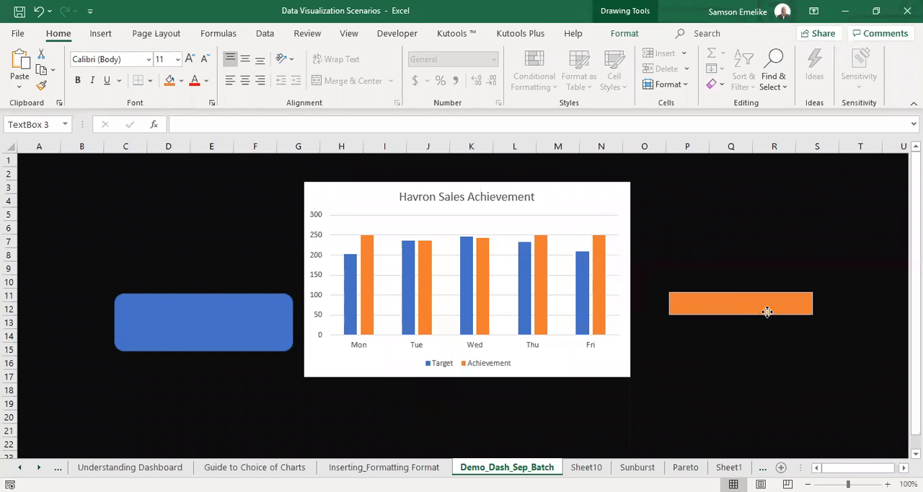
drag(202, 294, 391, 379)
drag(484, 412, 453, 412)
drag(737, 292, 545, 436)
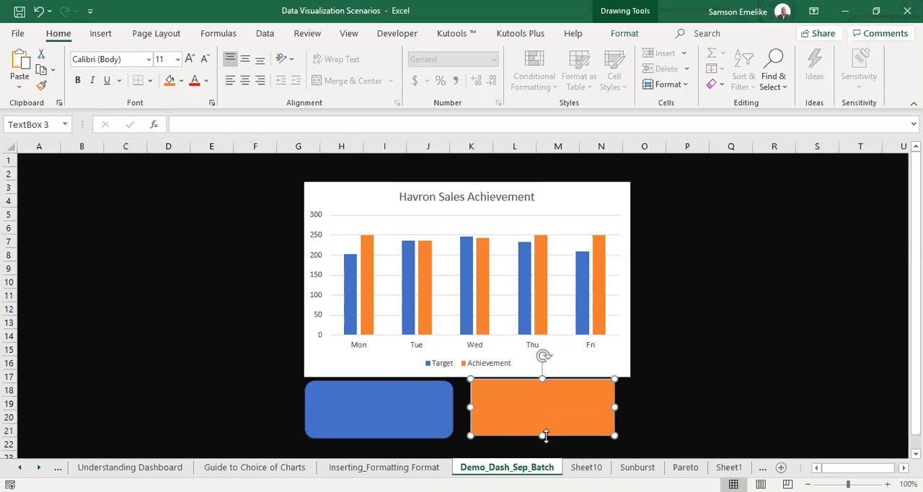
click(449, 407)
drag(453, 408, 465, 409)
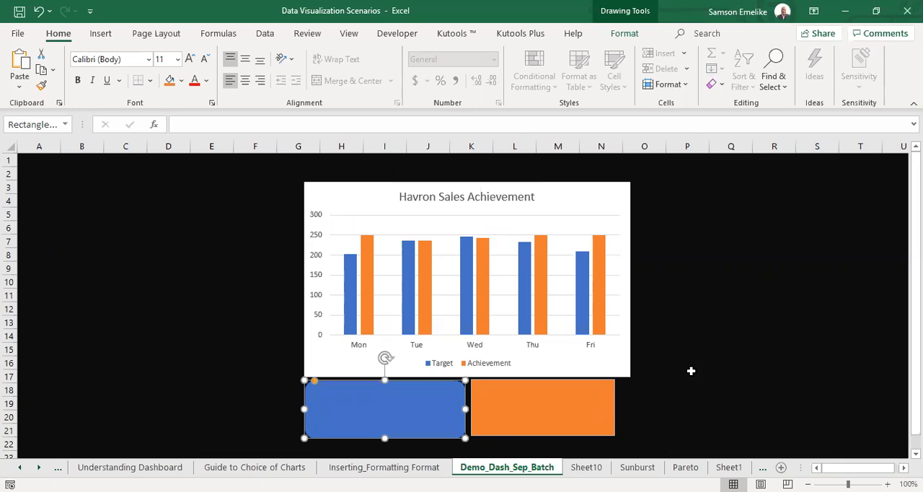
click(248, 326)
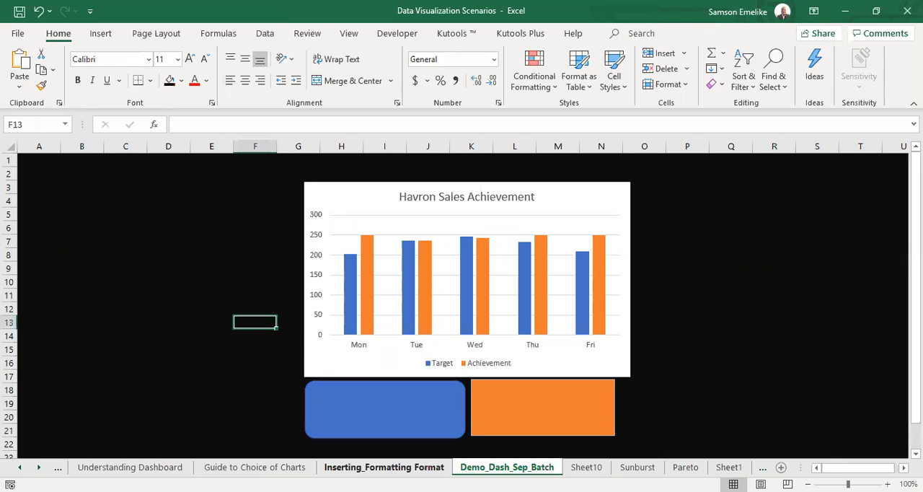
Add a "Total" label in B9 on the Inserting_Formatting Format sheet and sum the Target values C4:C8 in C9.
key(ctrl+Page_Up)
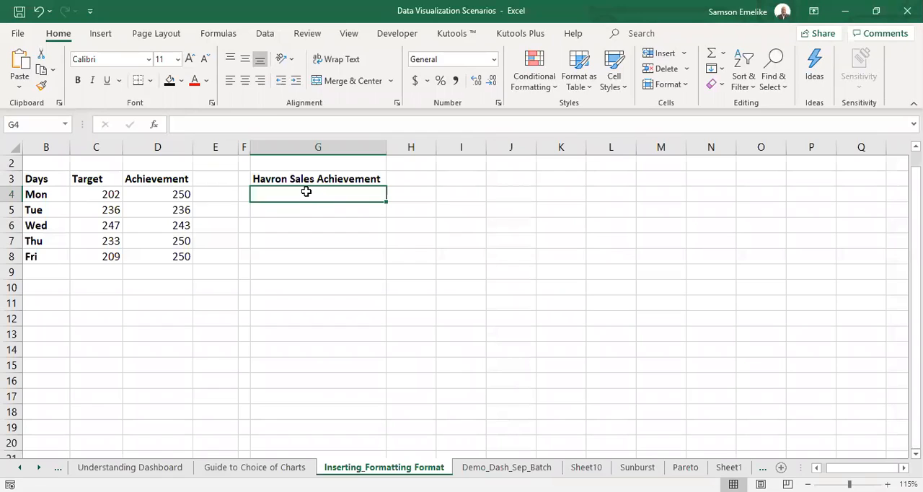
click(44, 272)
text(Total)
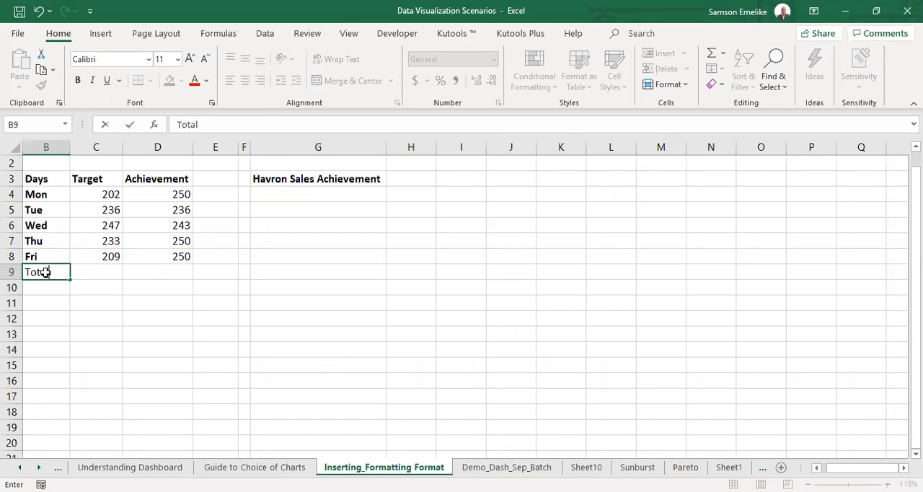
key(Tab)
key(alt+equal)
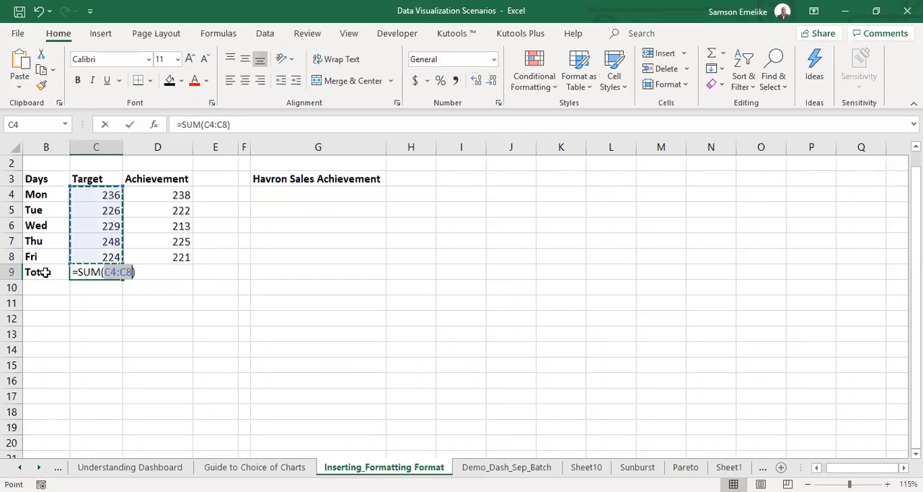
key(Return)
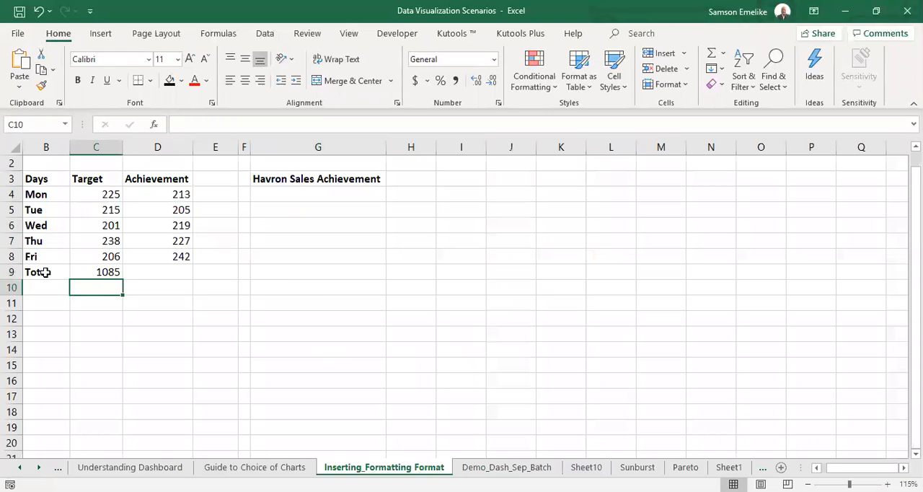
key(alt+equal)
key(Escape)
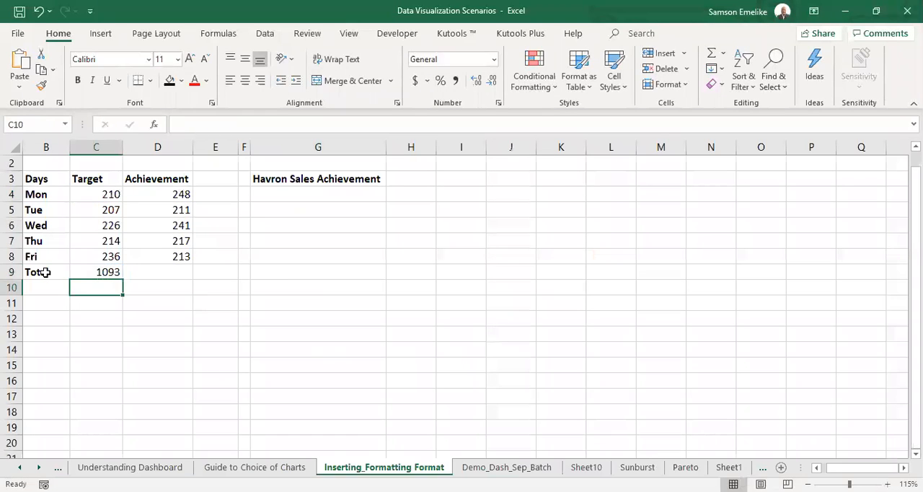
Sum the Achievement values D4:D8 in cell D9.
key(Up)
key(Right)
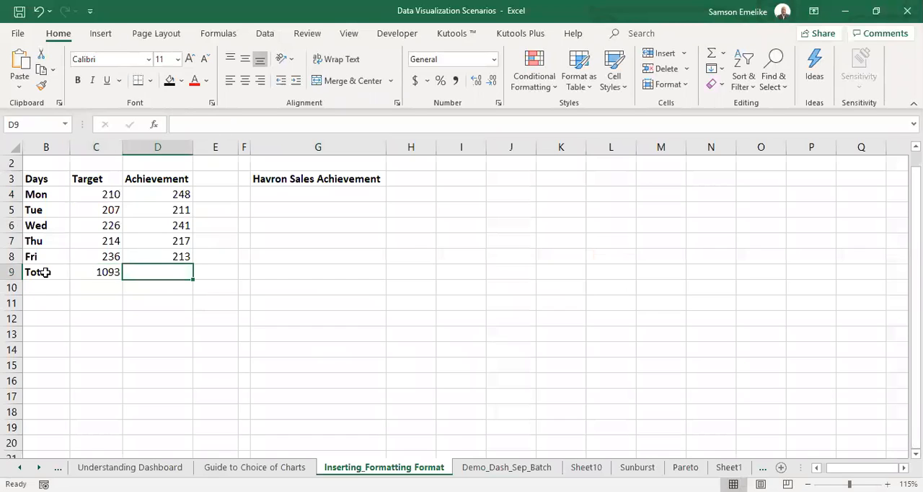
key(alt+equal)
key(Return)
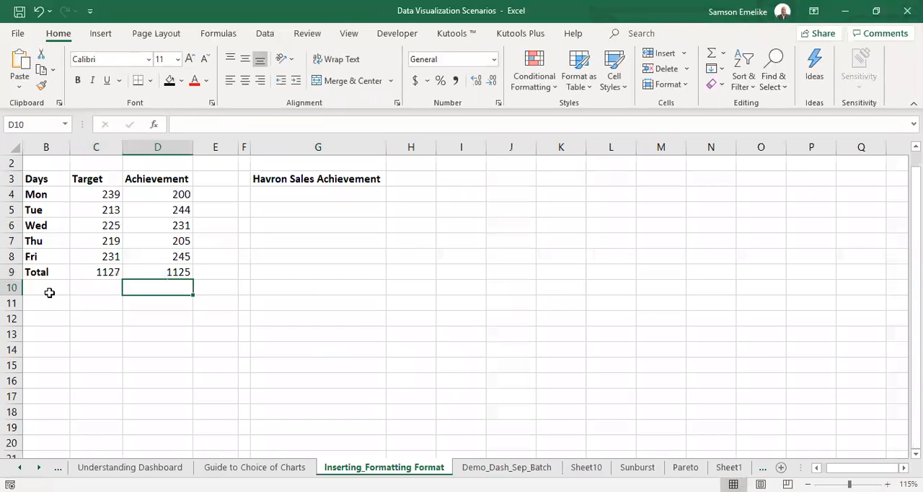
Calculate total achievement over target in E9 with =D9/C9 and format the result as a percentage.
click(212, 281)
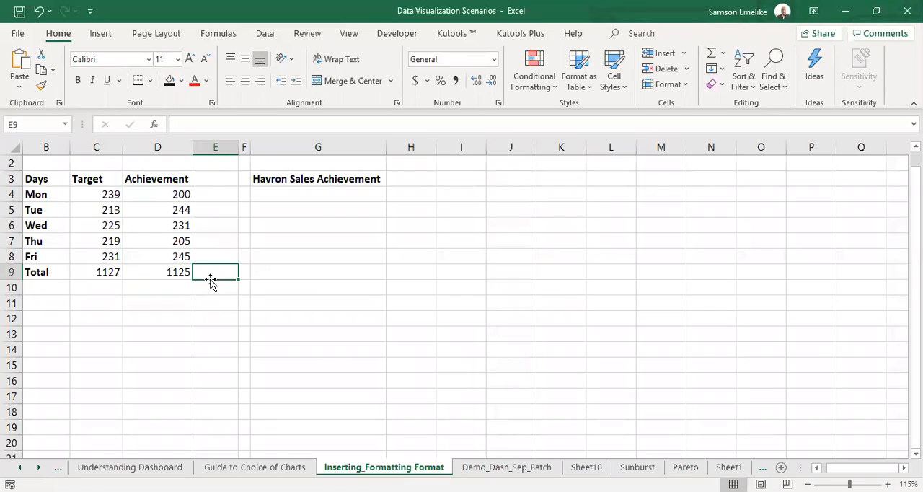
text(=)
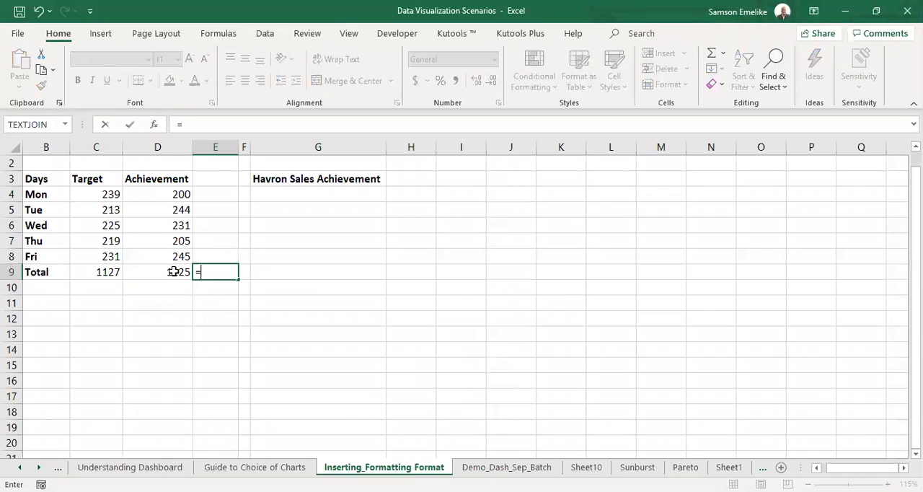
click(174, 272)
text(/)
click(103, 271)
key(ctrl+Return)
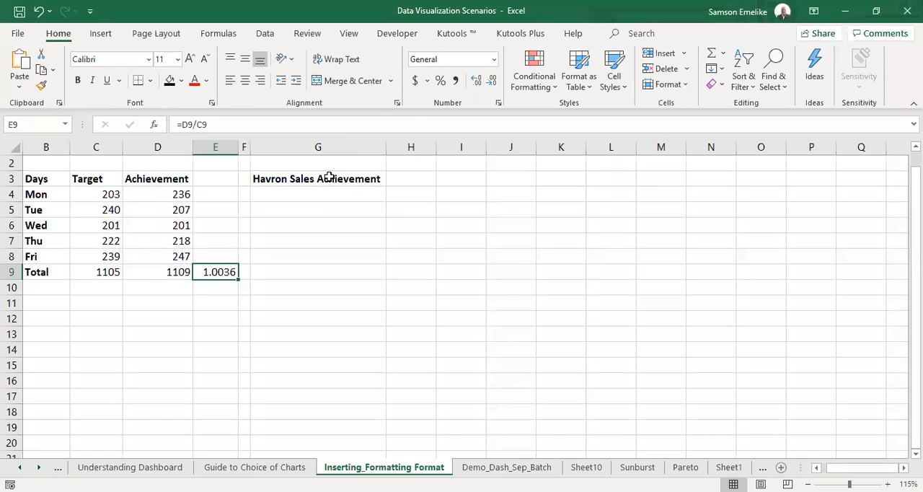
click(440, 80)
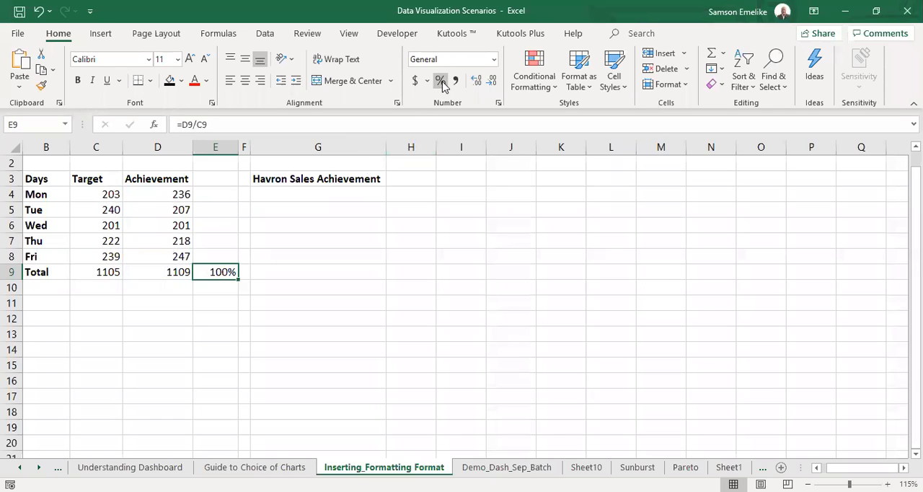
Fit column E to its content and widen it slightly, leaving the total row deselected.
double_click(238, 147)
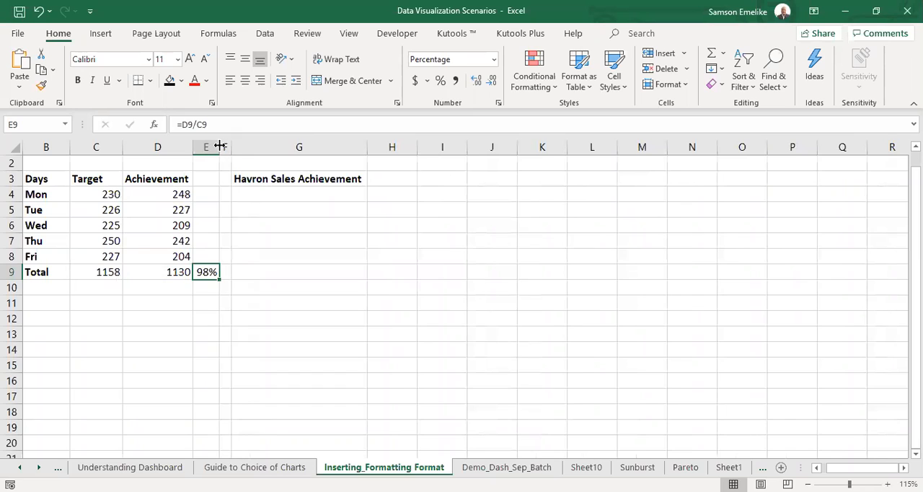
drag(219, 146, 245, 147)
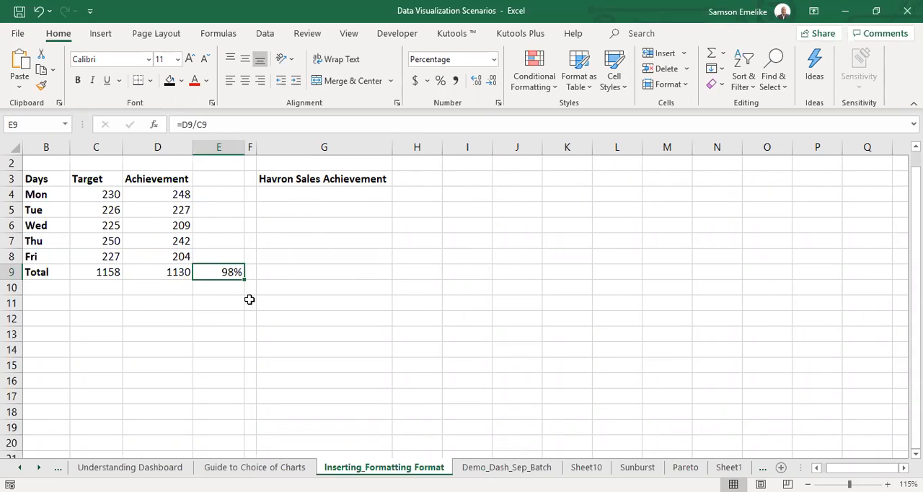
click(11, 272)
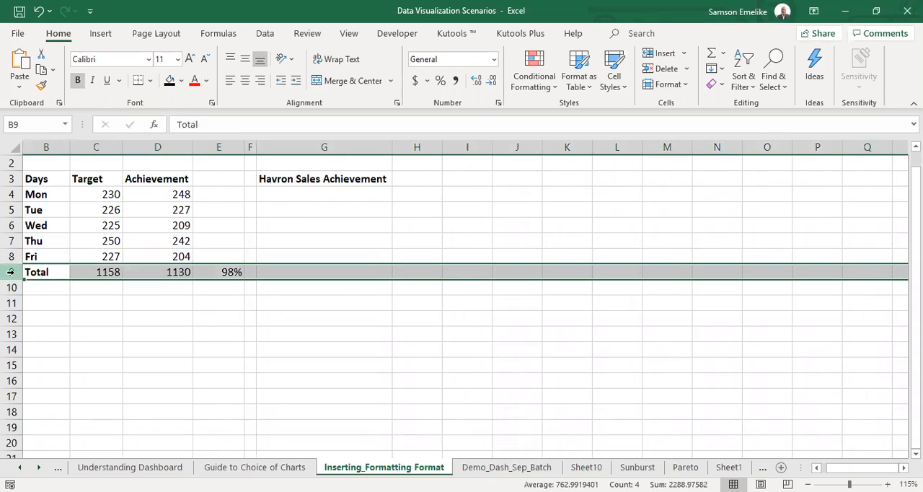
click(266, 352)
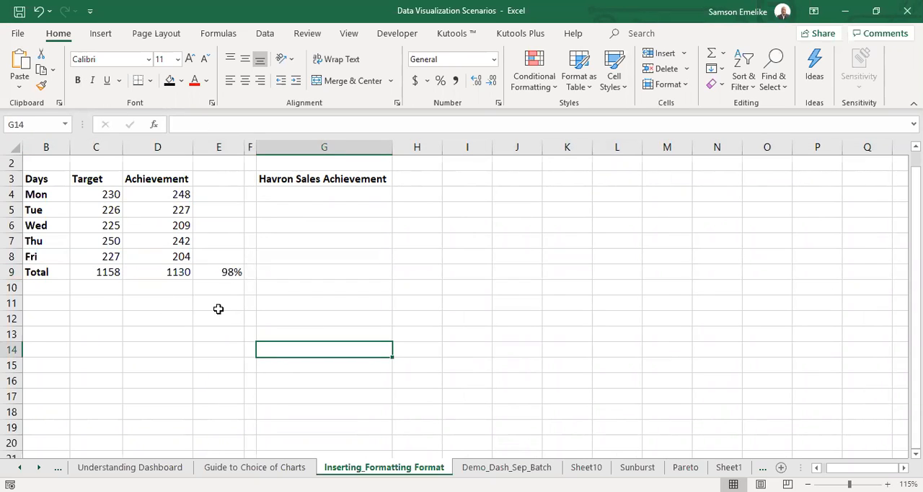
Enter the label "Overall Status" in cell G9.
click(285, 269)
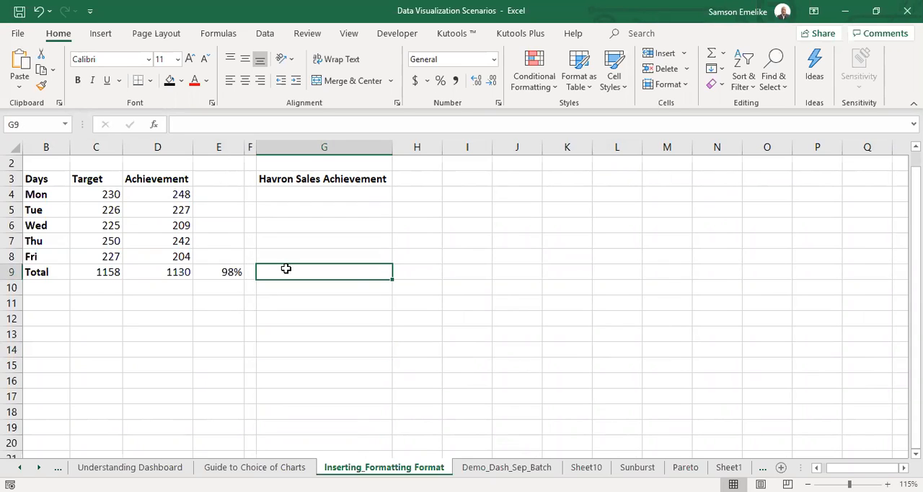
text(Overall)
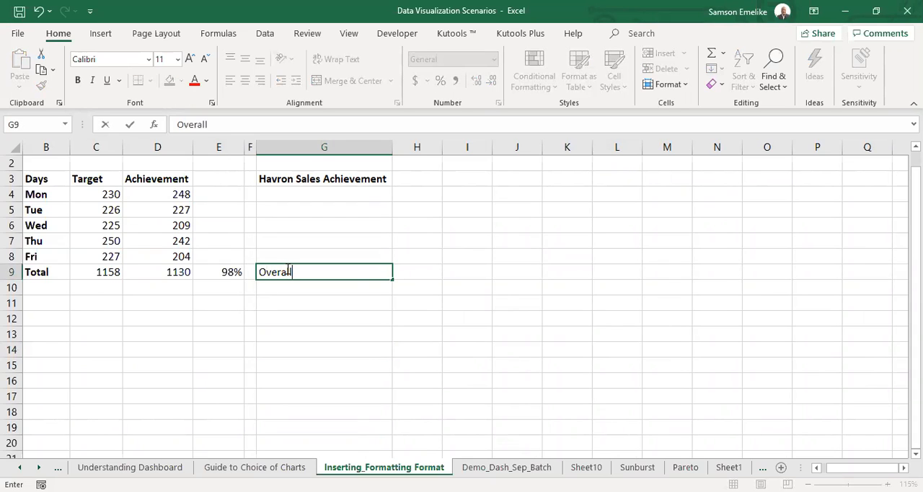
text( Status)
key(Return)
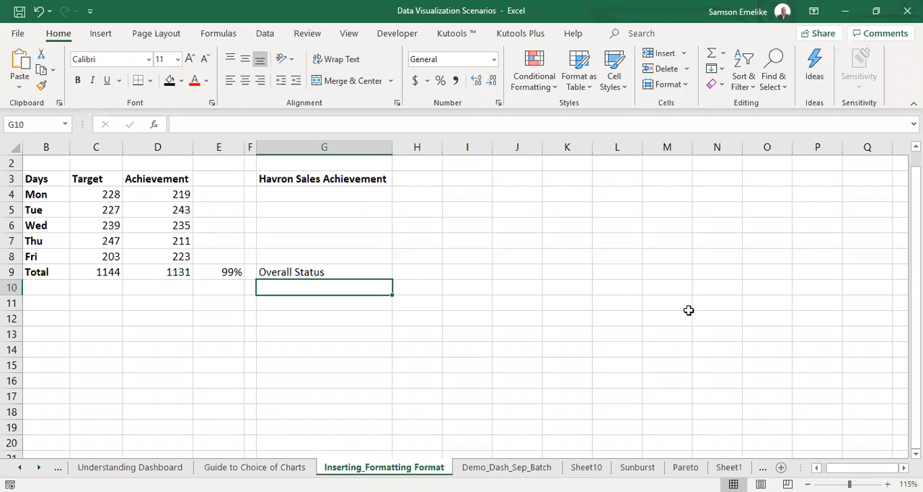
Link the blue rounded rectangle on Demo_Dash_Sep_Batch to cell G9 of the Inserting_Formatting Format sheet.
click(507, 466)
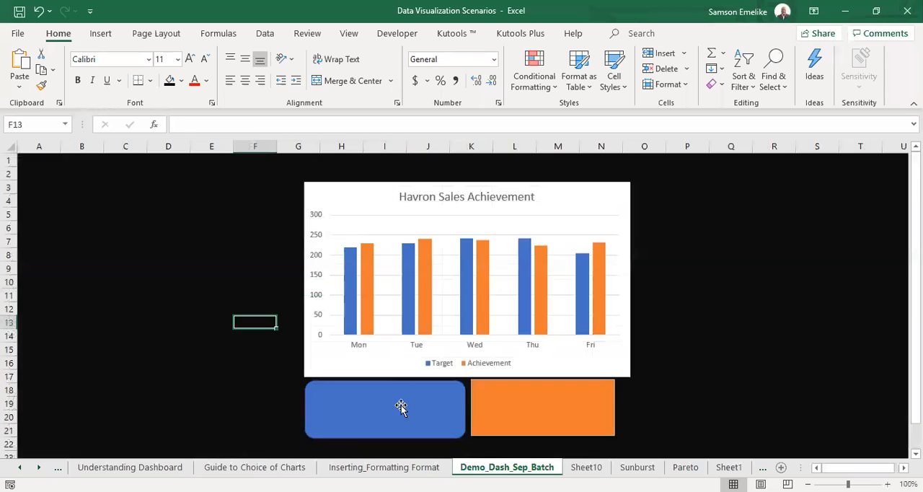
click(384, 386)
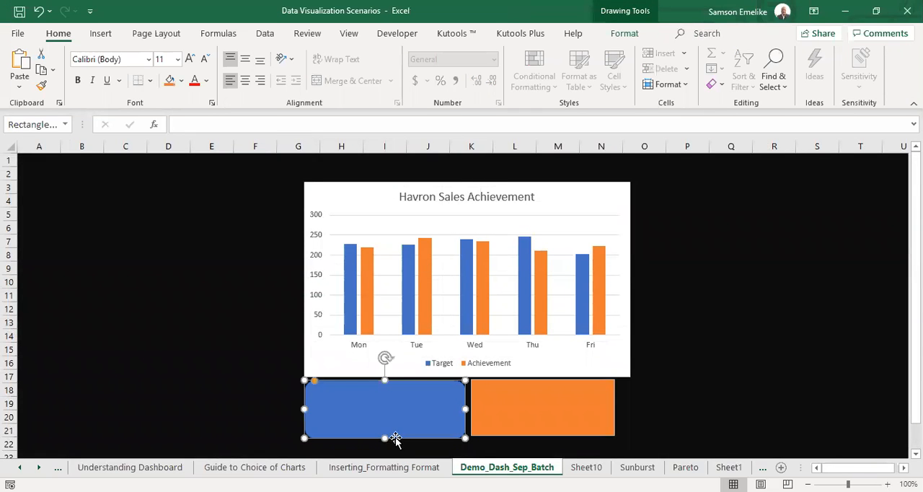
click(234, 119)
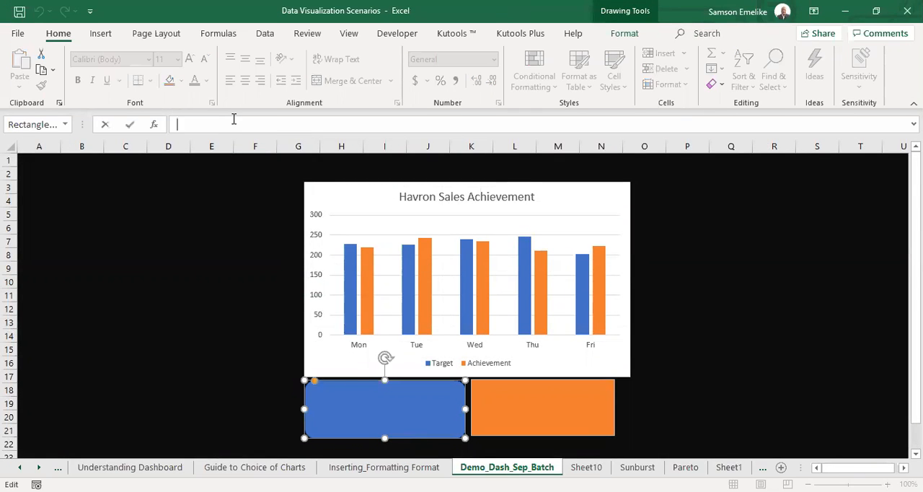
text(=)
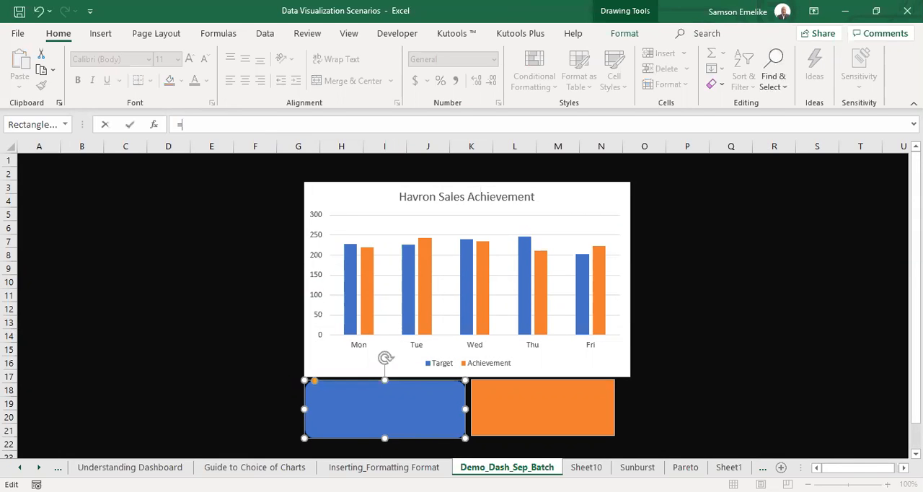
click(391, 468)
click(281, 275)
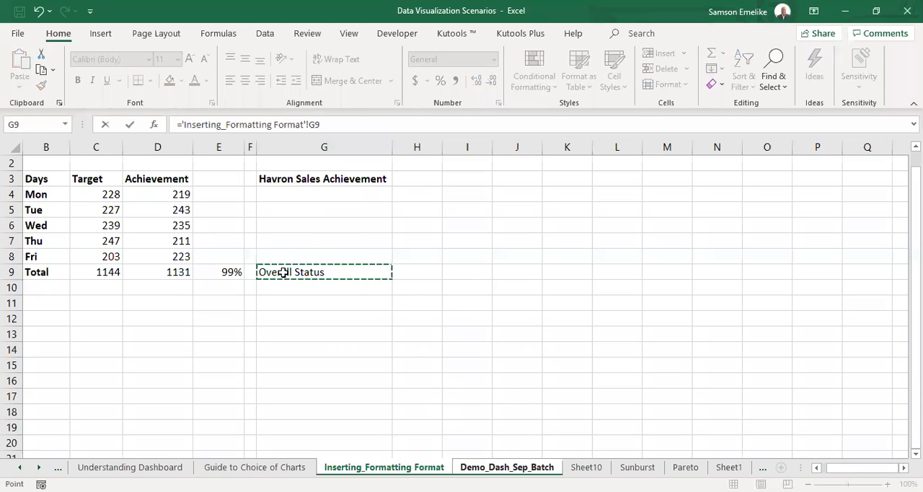
key(Return)
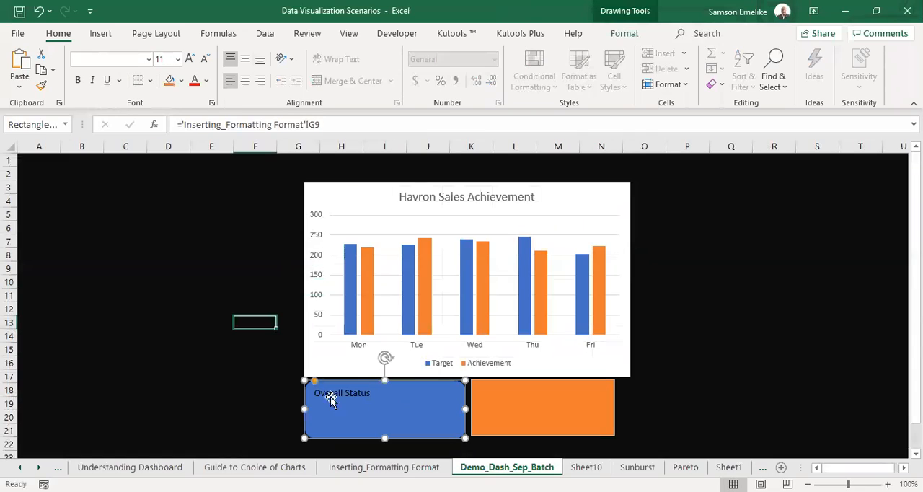
Link the orange text box to the percentage in cell E9 of the Inserting_Formatting Format sheet.
click(511, 398)
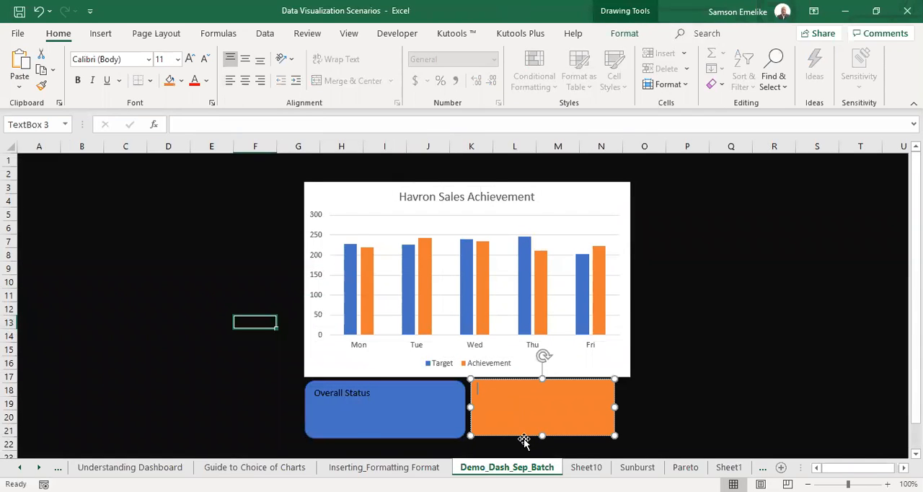
click(298, 124)
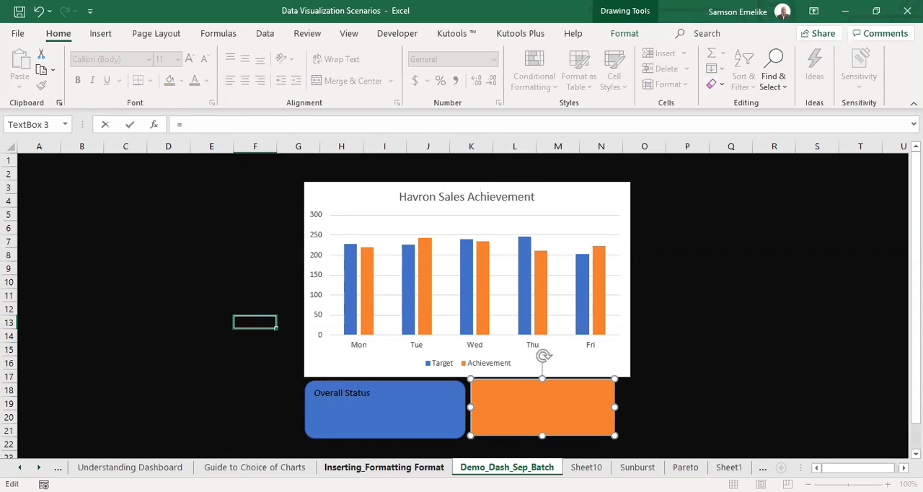
click(219, 272)
key(Return)
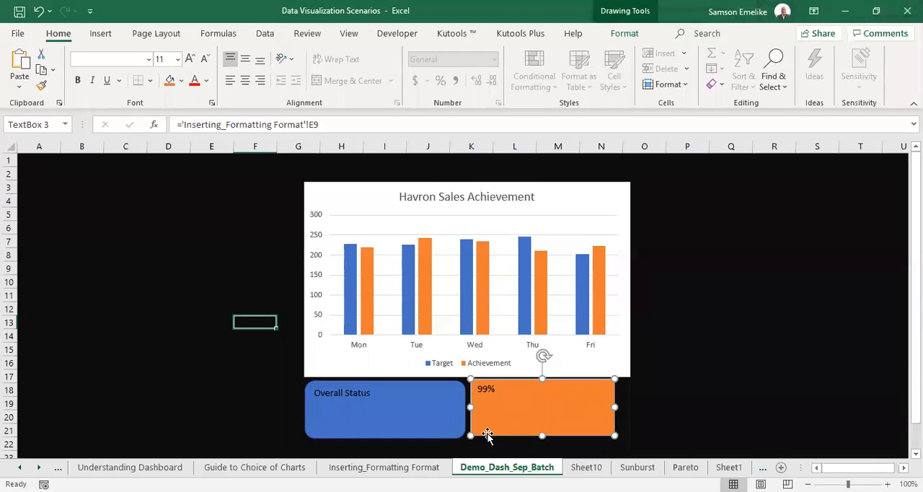
Centre the orange text box's percentage horizontally and vertically, and set its font to Impact at size 36.
click(245, 83)
click(247, 62)
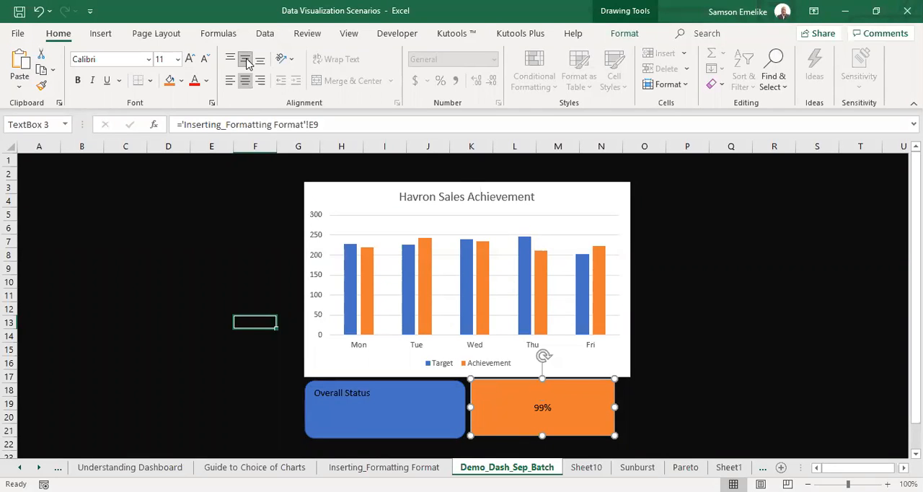
click(190, 59)
click(190, 59)
click(190, 59)
click(190, 59)
click(190, 59)
click(189, 60)
click(189, 59)
click(190, 59)
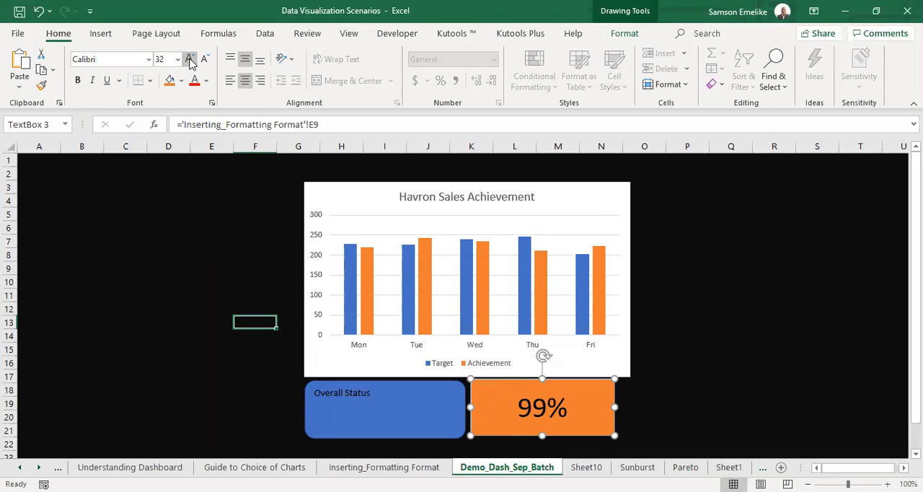
click(190, 60)
click(116, 58)
text(Impact)
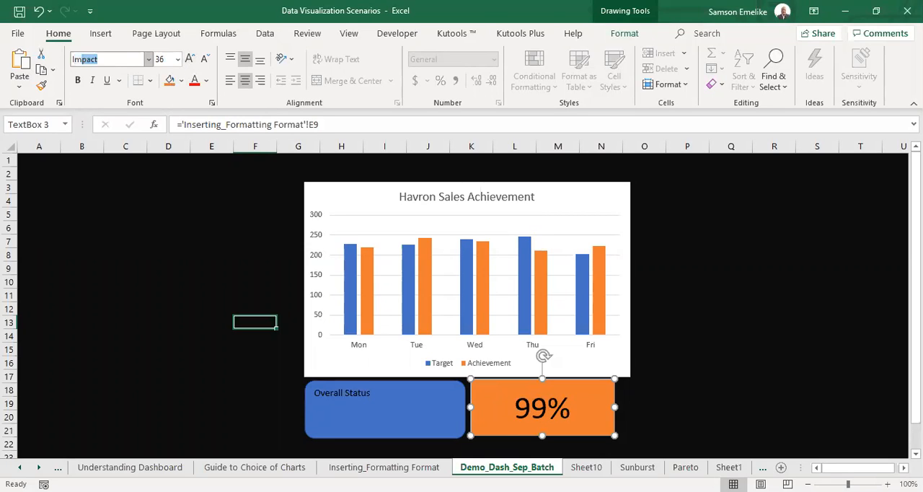
key(Return)
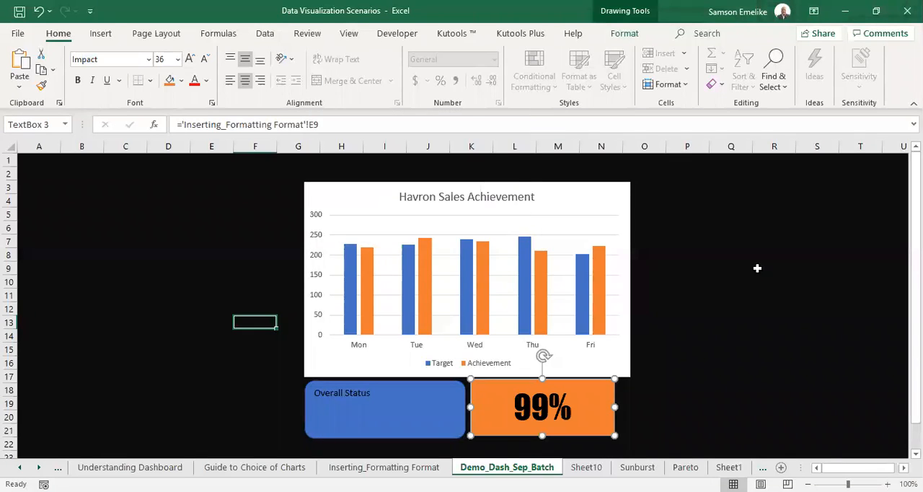
Fill the percentage text box with standard purple and make its text white.
click(624, 34)
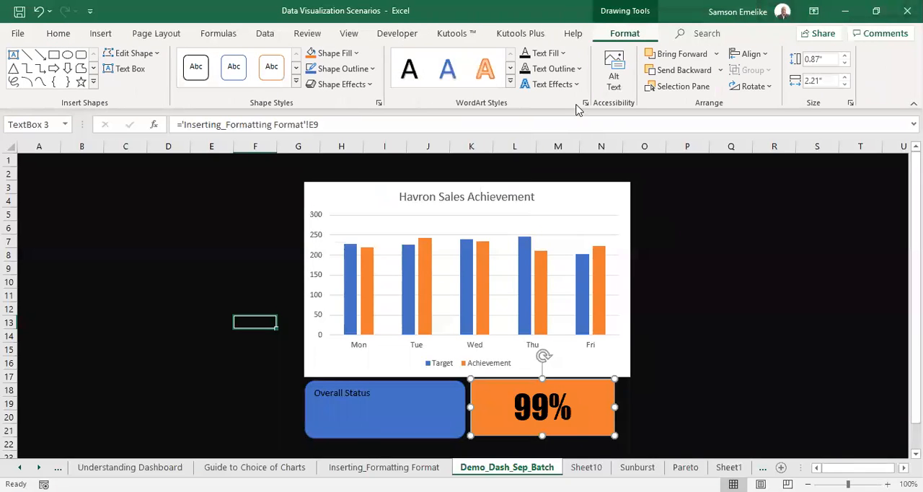
click(358, 56)
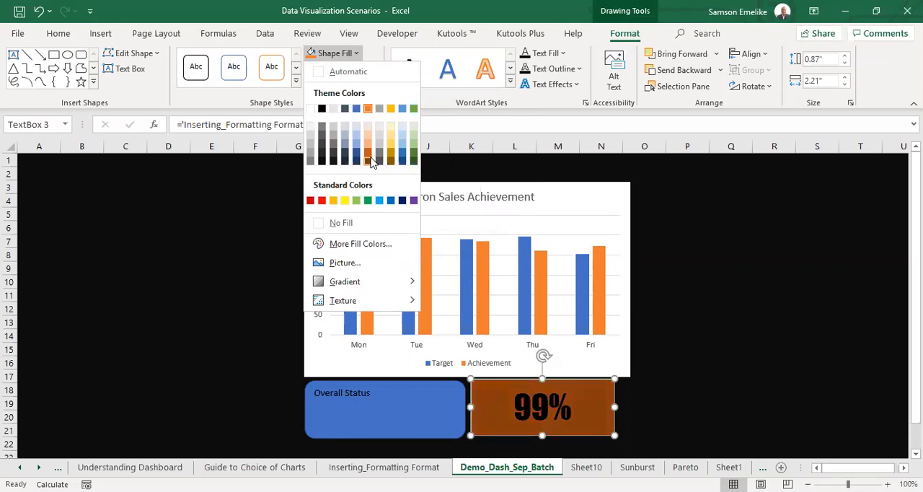
click(415, 203)
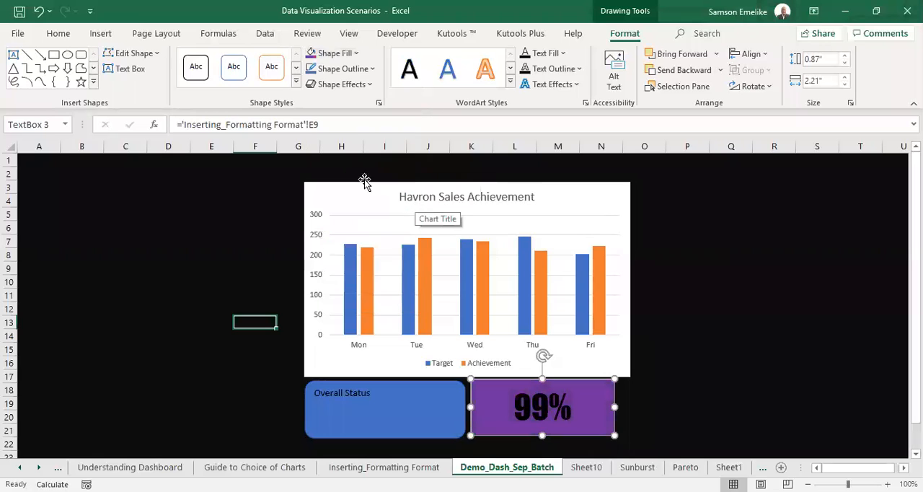
click(22, 36)
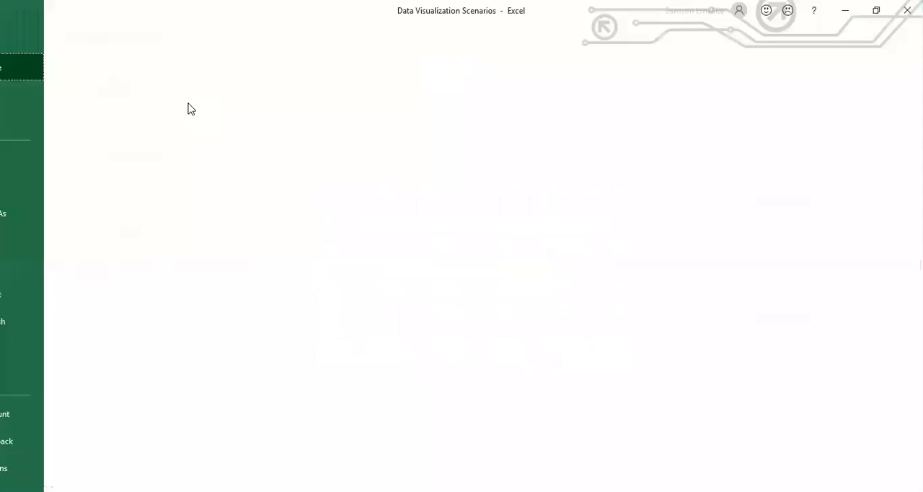
key(Escape)
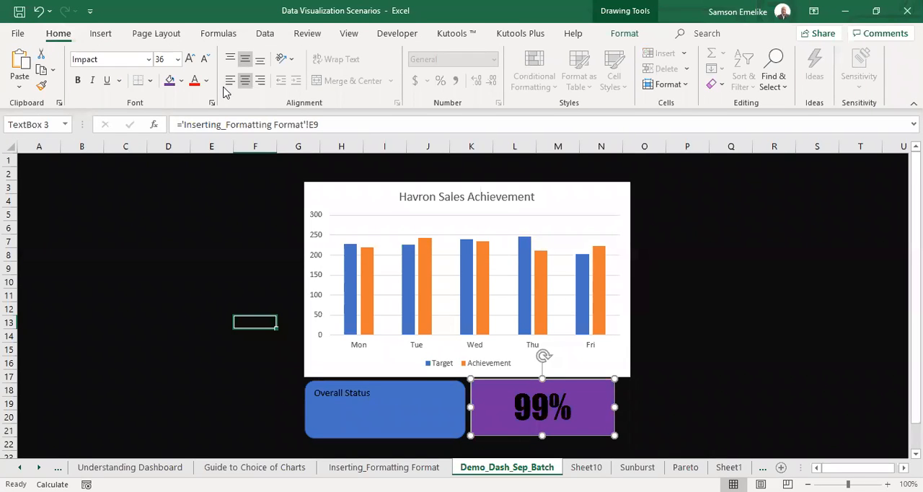
click(206, 85)
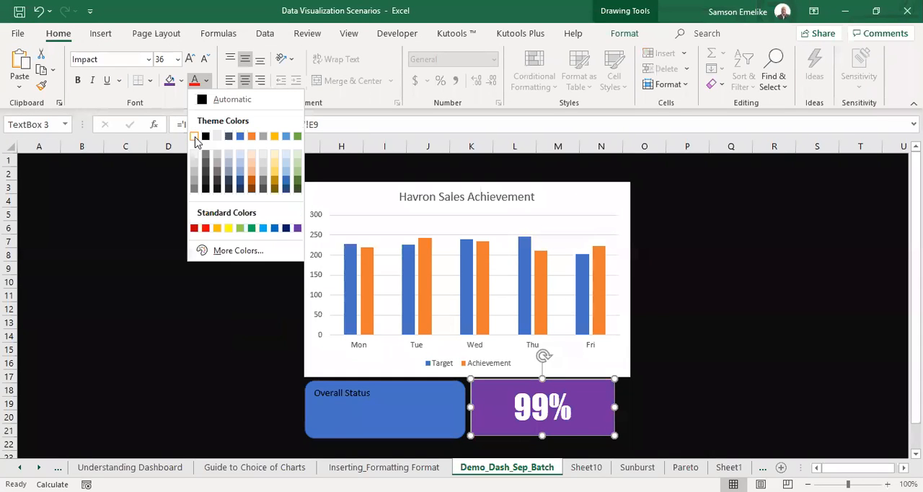
click(194, 137)
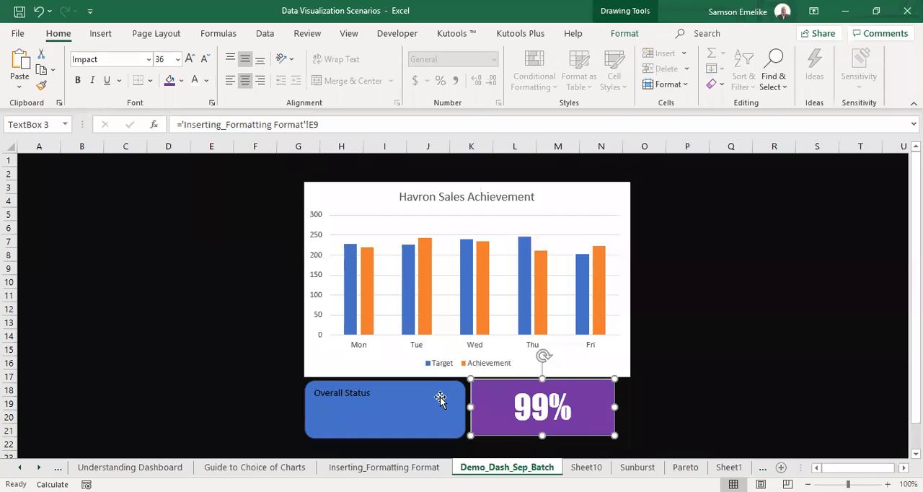
Widen the purple text box to line up with the chart's right edge, and select the blue rounded rectangle.
drag(612, 408, 630, 408)
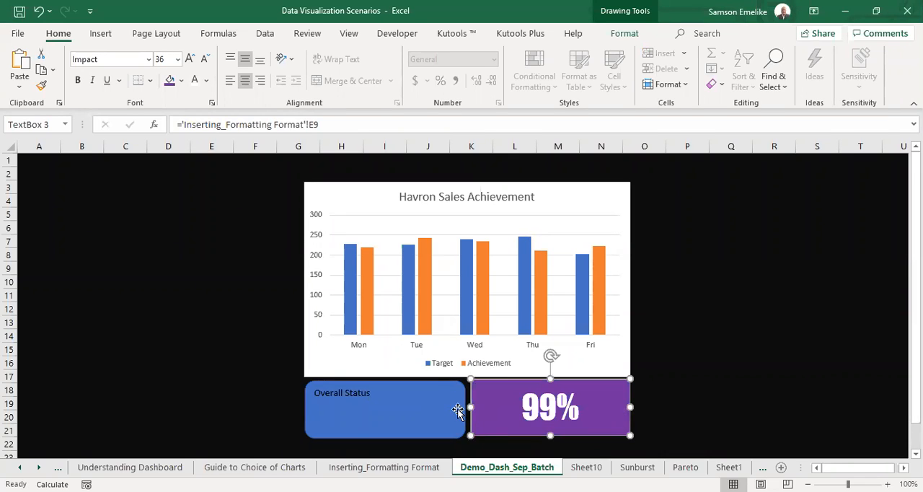
click(430, 383)
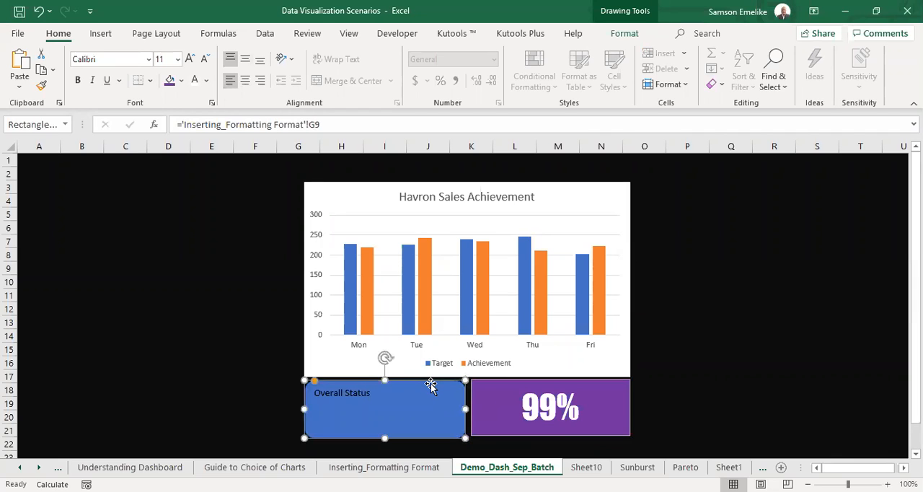
Fill the Overall Status rounded rectangle with purple and make its text white.
click(623, 33)
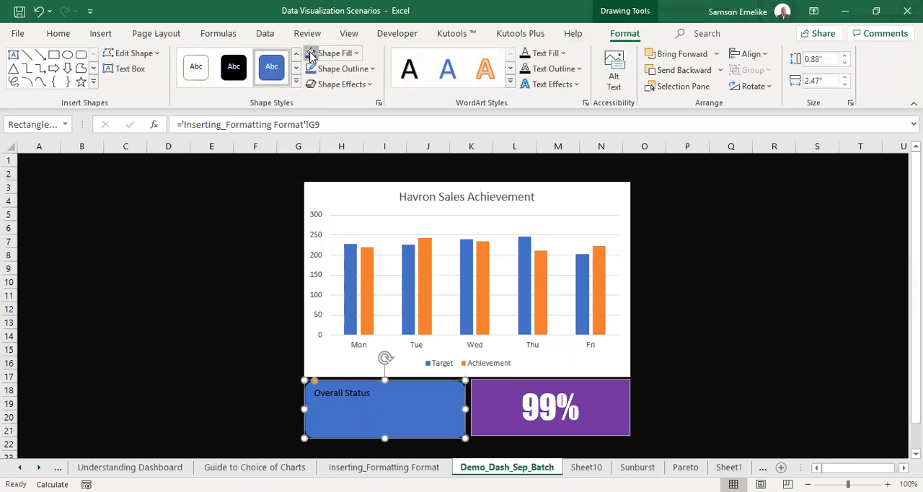
click(311, 54)
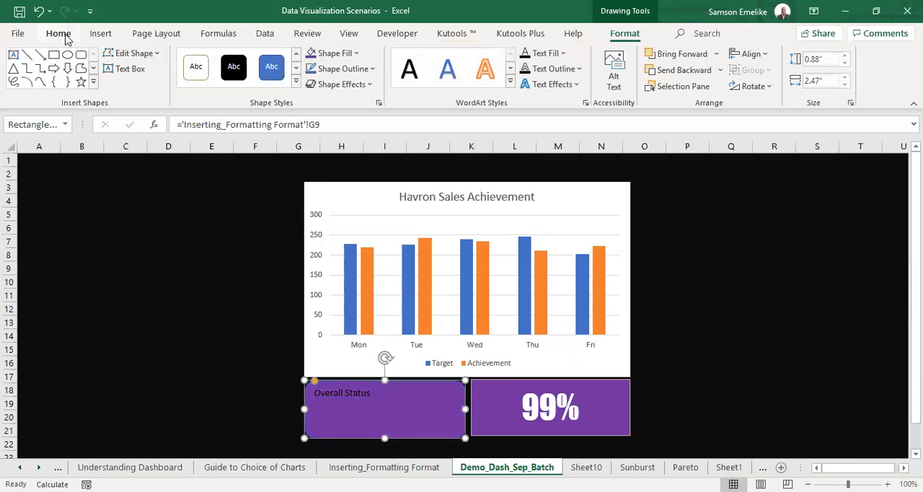
click(58, 34)
click(194, 83)
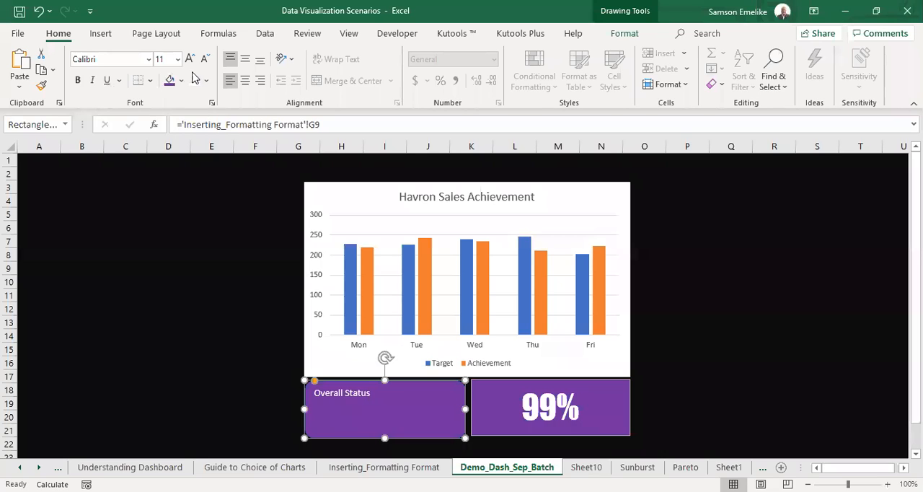
Centre the Overall Status text horizontally and vertically in its shape, and enlarge it to size 20.
click(245, 81)
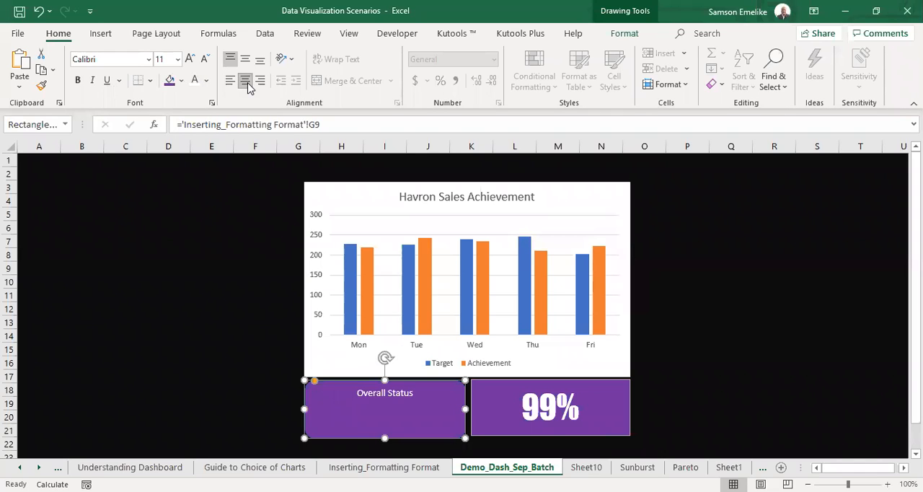
click(245, 61)
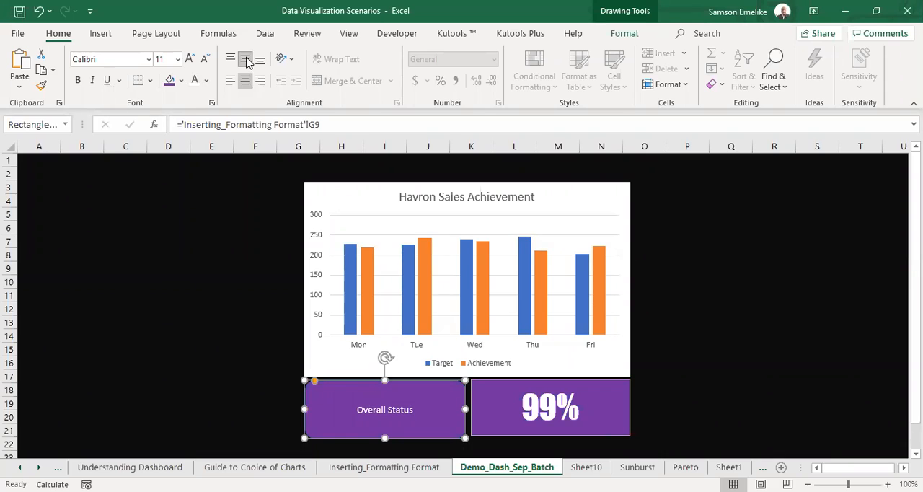
click(191, 63)
click(191, 62)
click(191, 63)
click(191, 62)
click(191, 63)
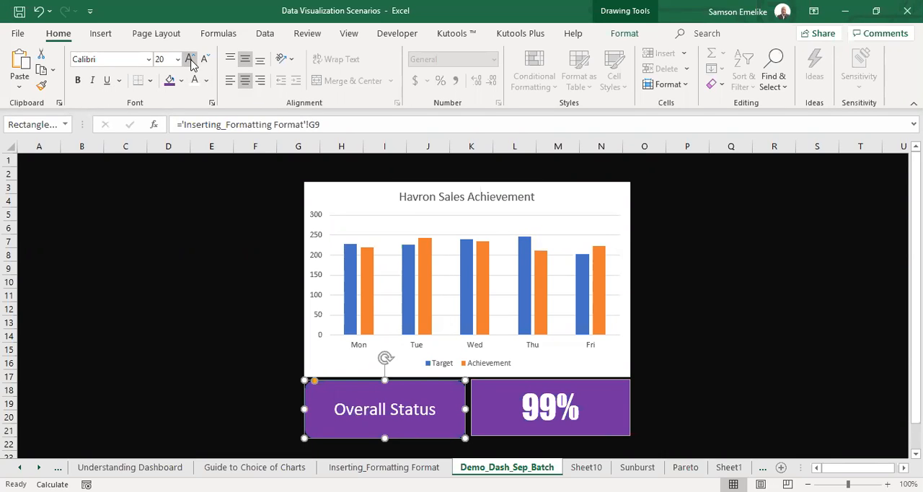
Set the Overall Status text to bold Arial and fully round the ends of its shape.
click(117, 59)
text(Arial)
key(Return)
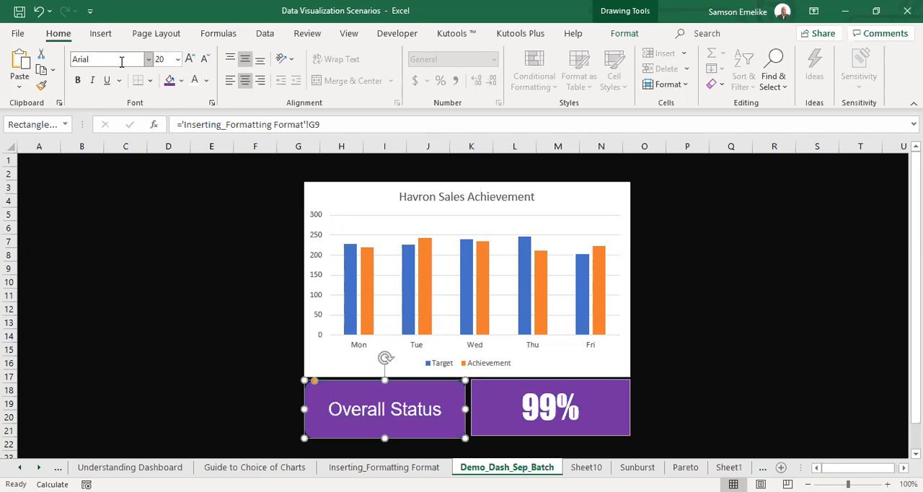
click(77, 80)
drag(314, 381, 331, 385)
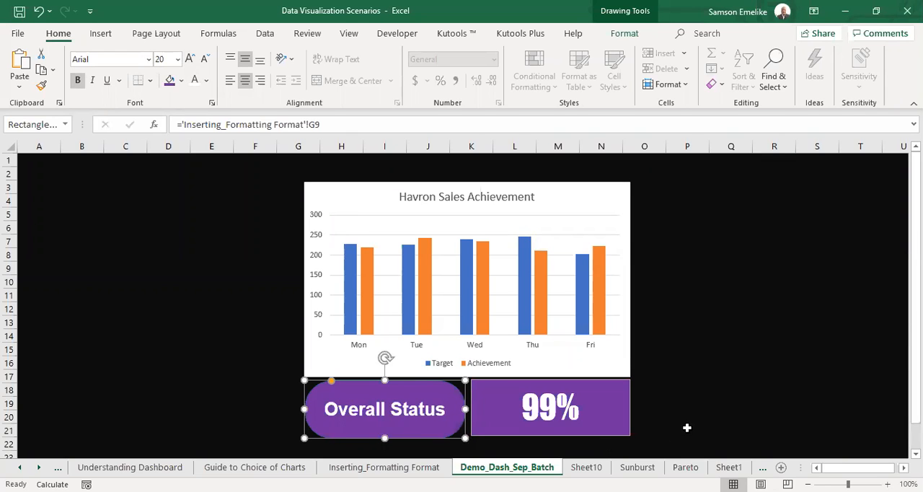
click(788, 333)
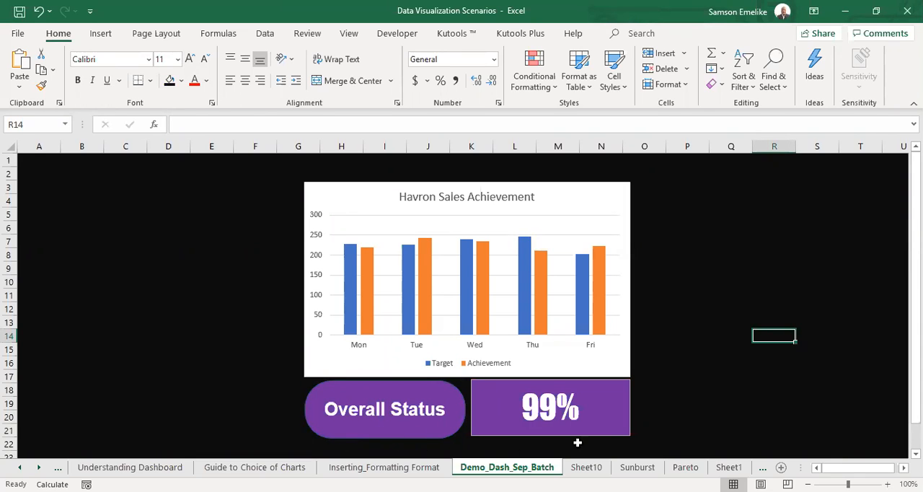
Remove the outline from the purple percentage text box.
click(628, 426)
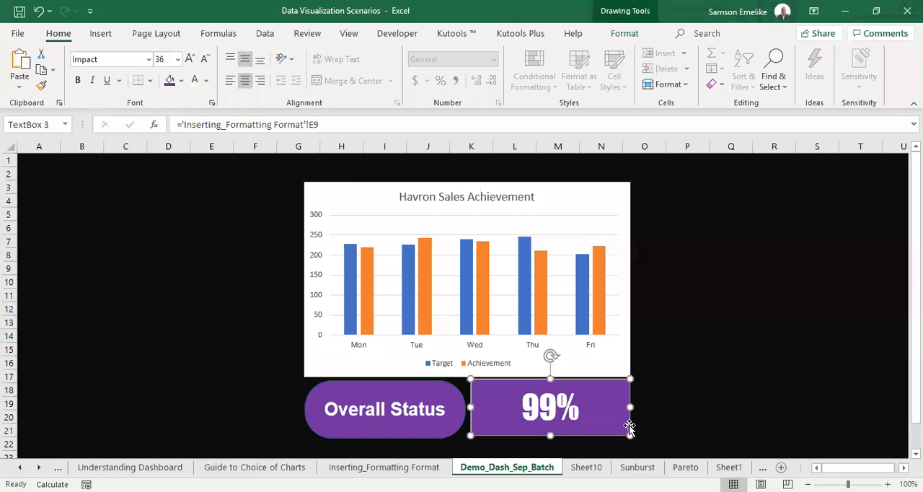
click(624, 33)
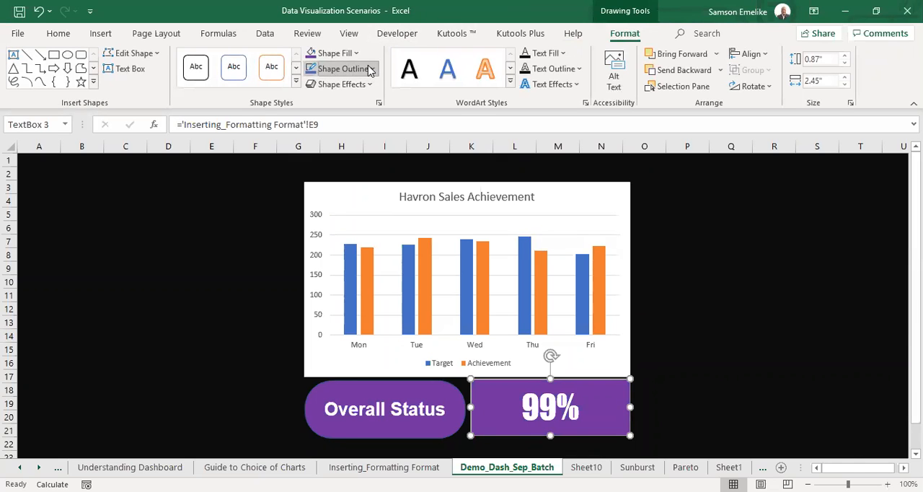
click(369, 70)
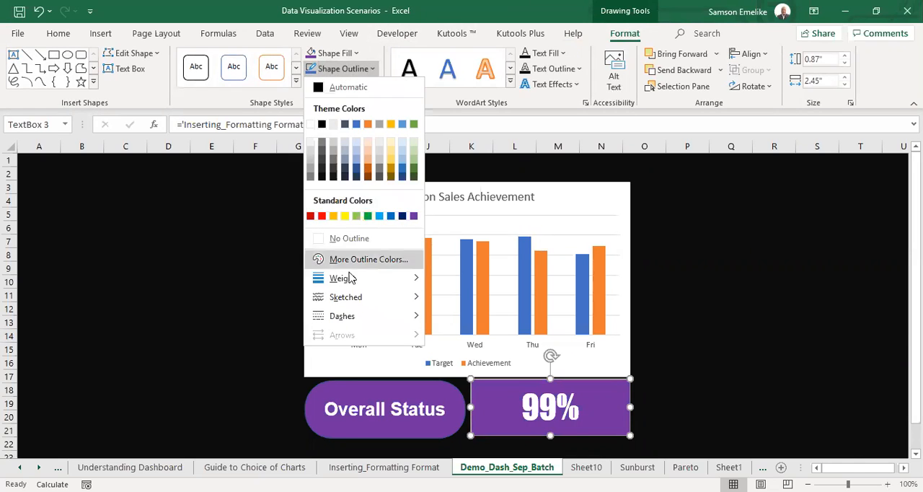
click(324, 239)
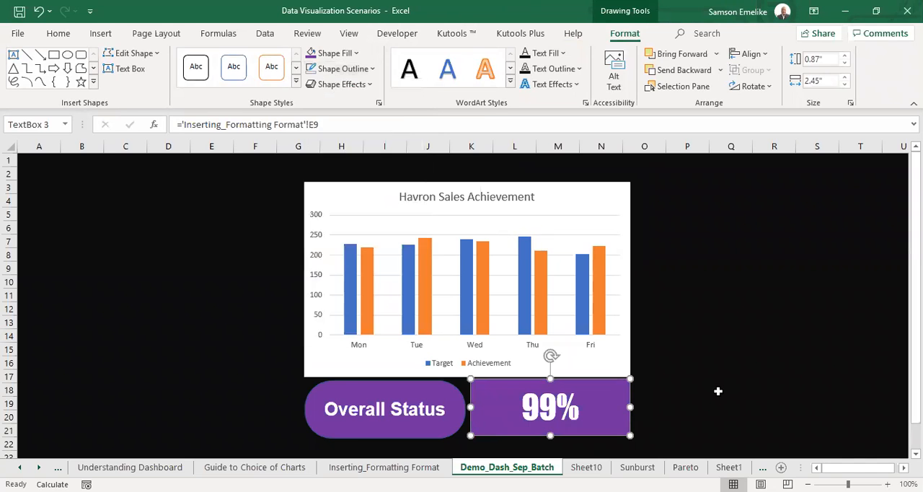
click(725, 376)
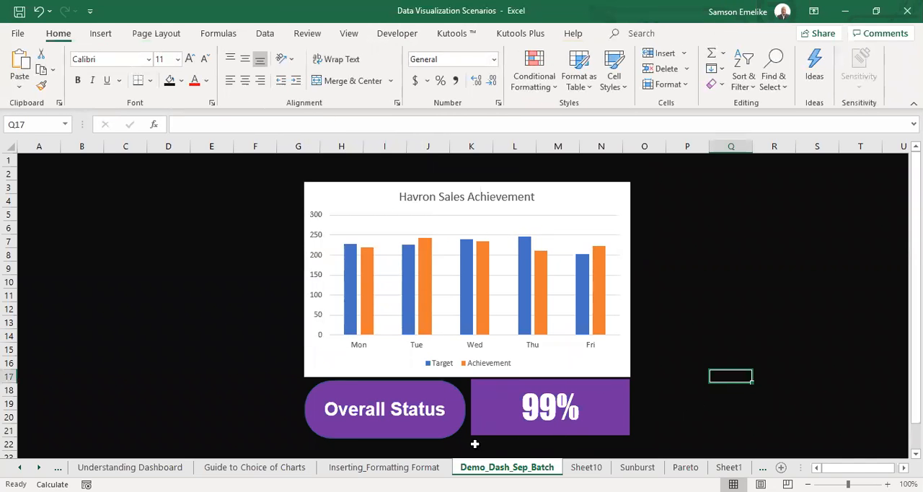
Remove the outline from the rounded Overall Status shape.
click(451, 431)
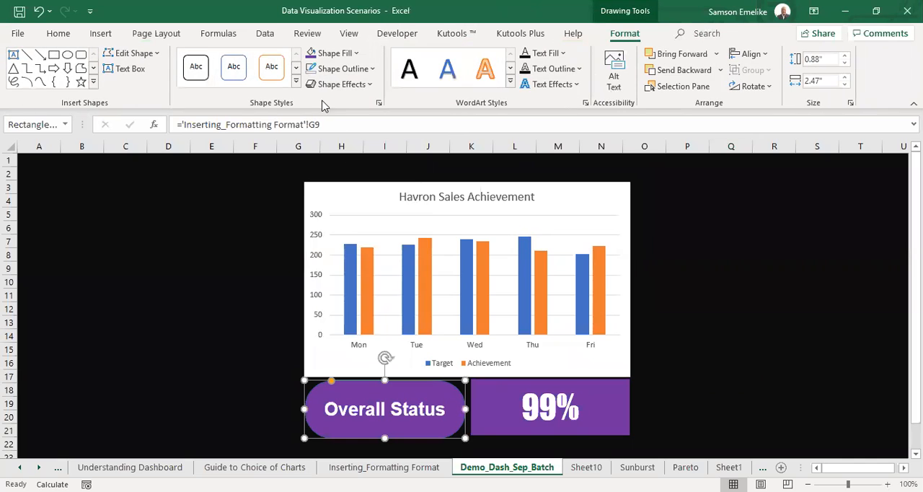
click(343, 69)
click(345, 238)
click(714, 310)
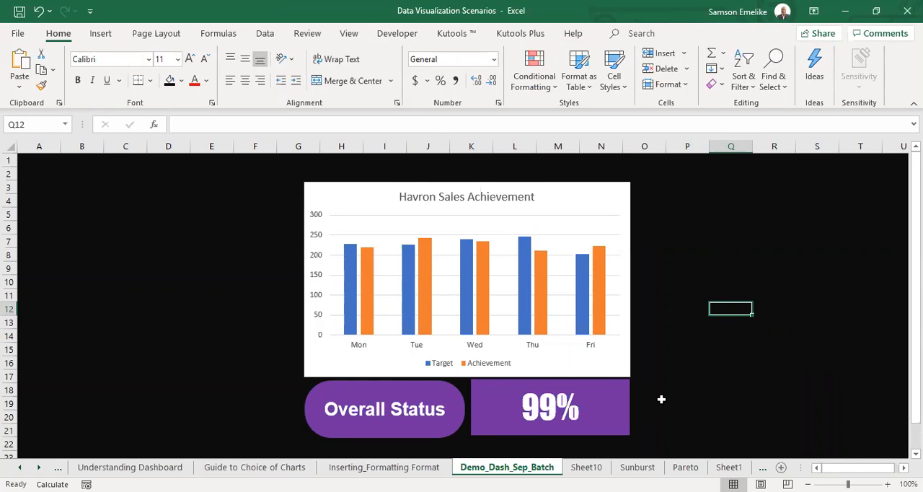
Recalculate the workbook repeatedly to check how the dashboard's chart and percentage respond to new source values.
click(384, 466)
key(F9)
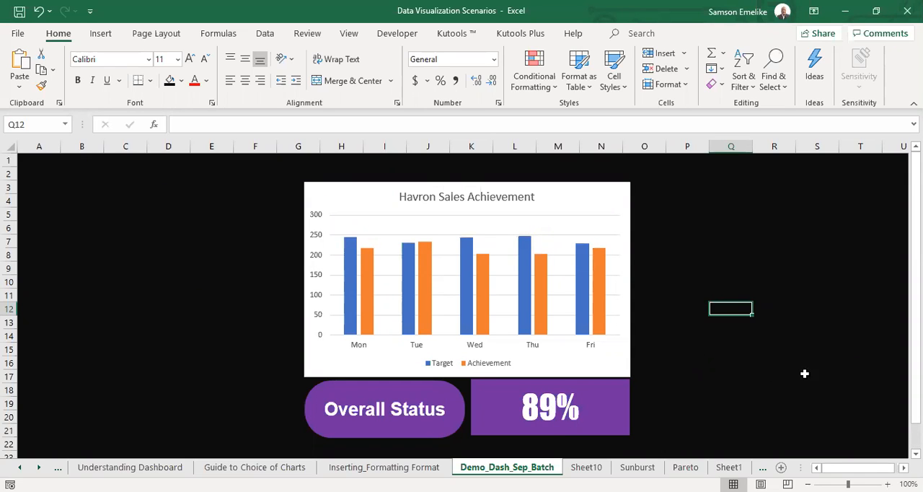
key(F9)
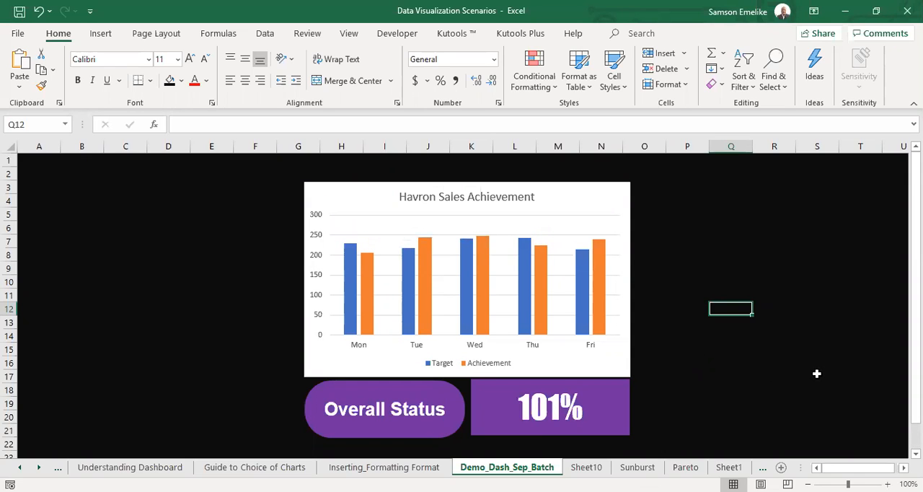
key(F9)
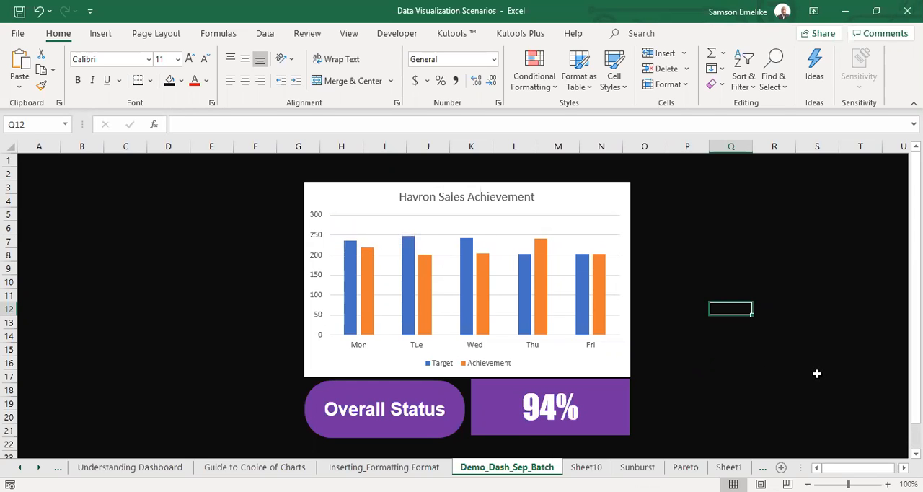
key(F9)
key(F9)
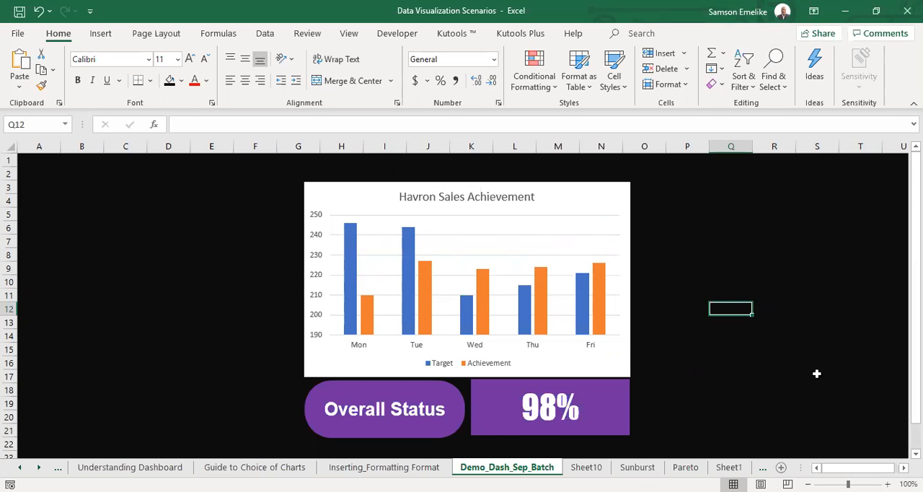
key(F9)
key(F9)
key(F9)
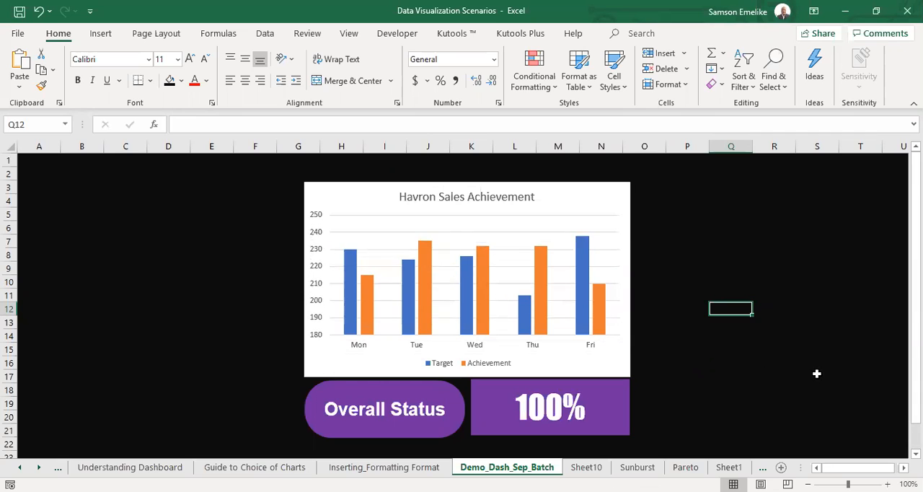
key(F9)
Check the source table on the Inserting_Formatting Format sheet, then return to Demo_Dash_Sep_Batch and recalculate the dashboard several more times.
key(ctrl+Page_Up)
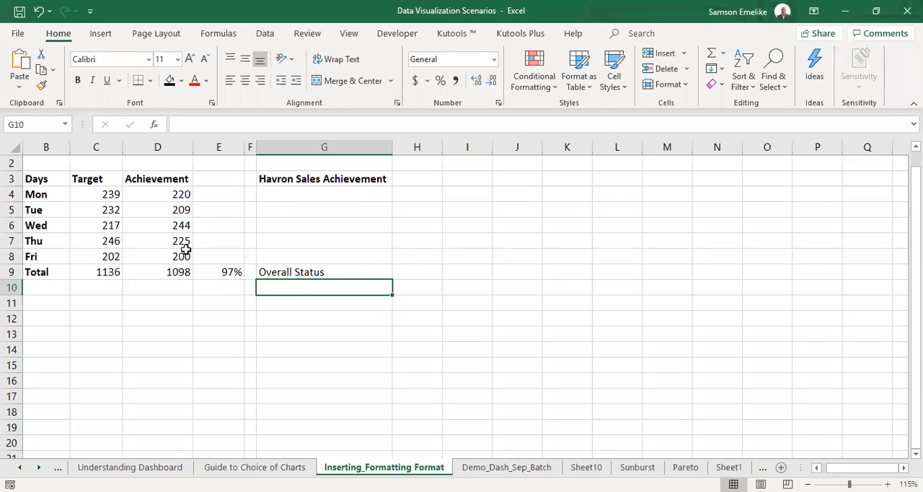
click(484, 469)
key(F9)
key(F9)
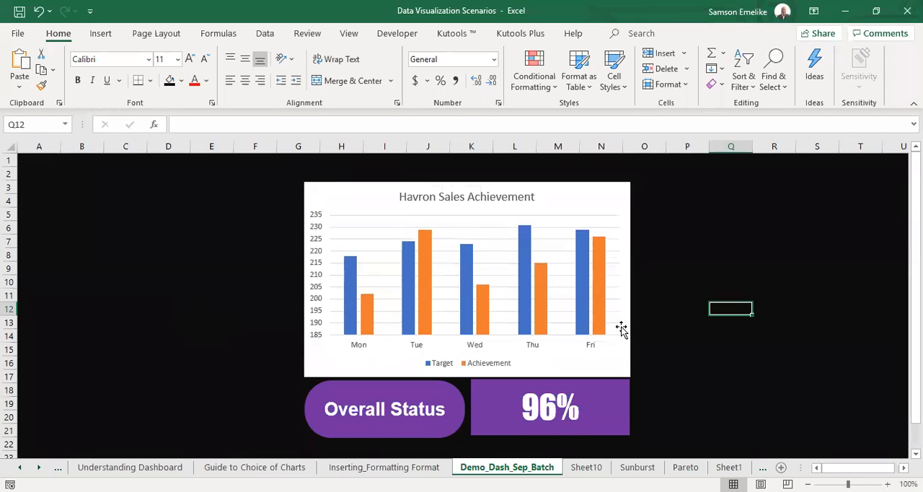
key(F9)
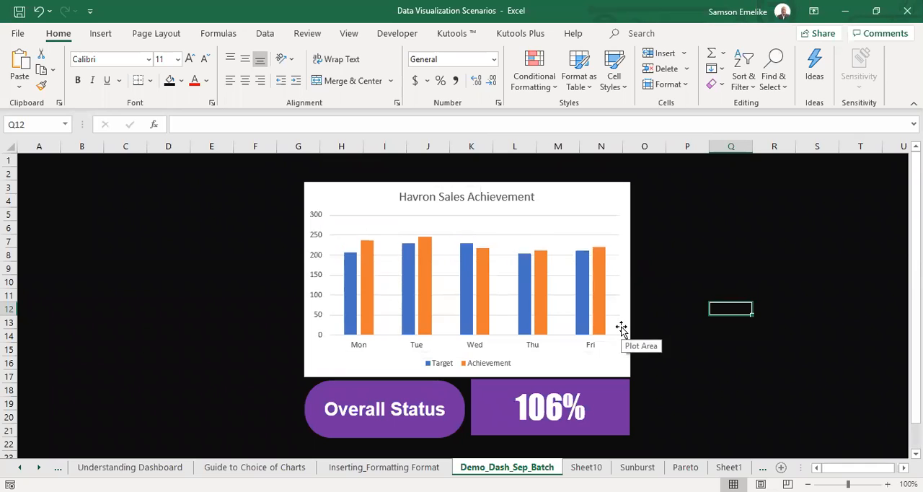
key(F9)
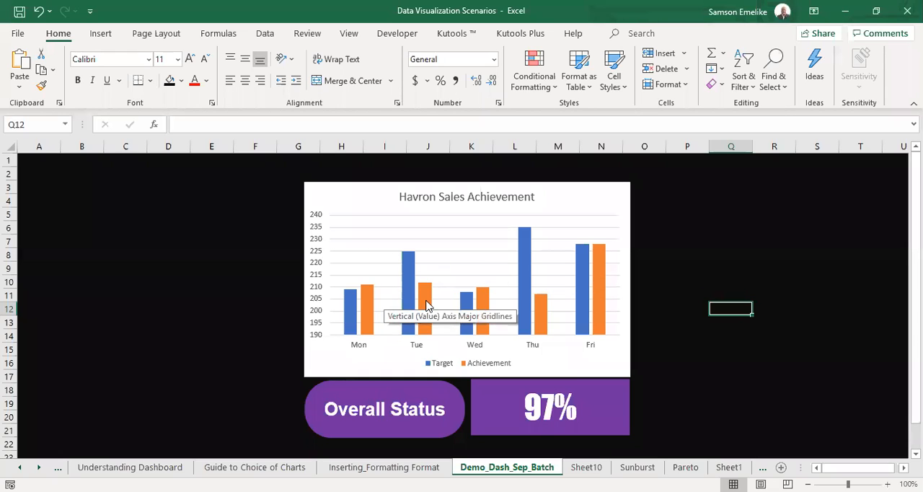
Remove the primary vertical axis from the Havron Sales Achievement chart.
scroll(669, 349, up, 1)
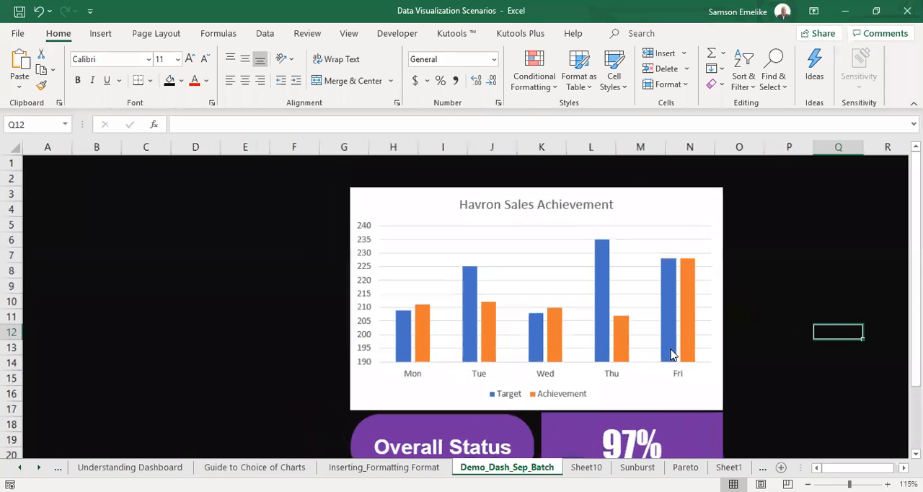
drag(837, 468, 841, 467)
drag(915, 324, 915, 349)
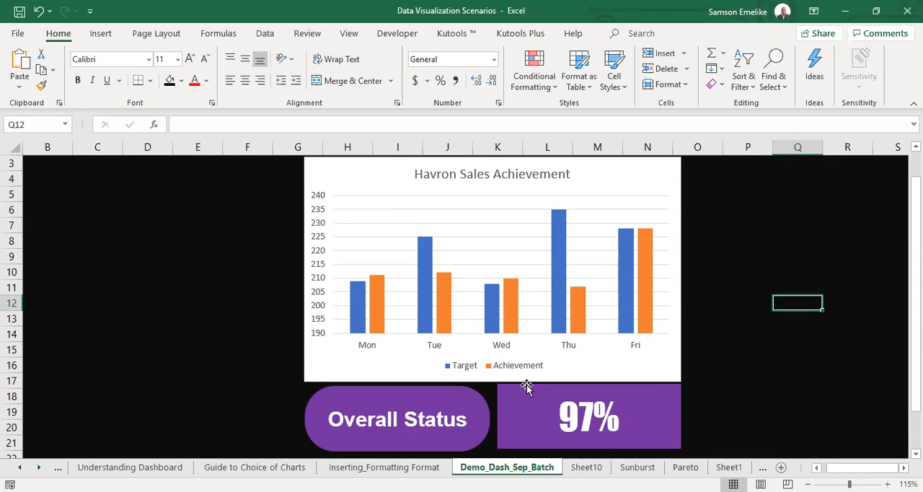
click(678, 204)
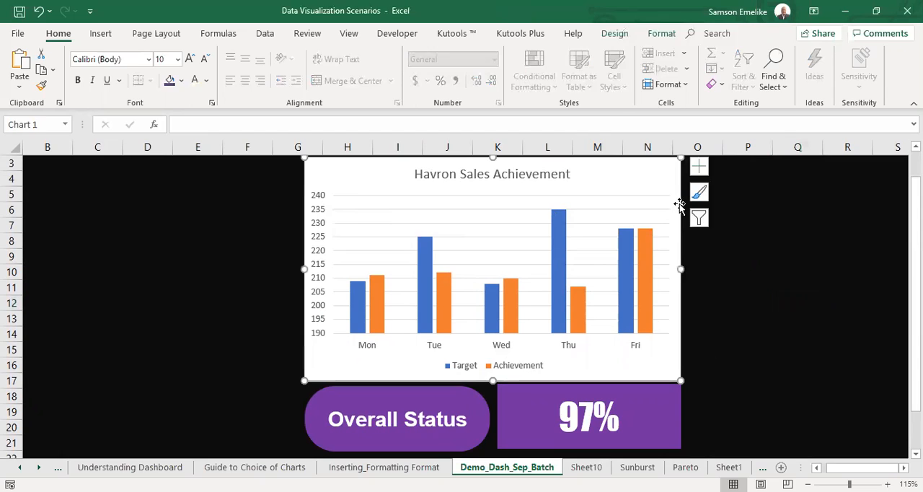
click(698, 168)
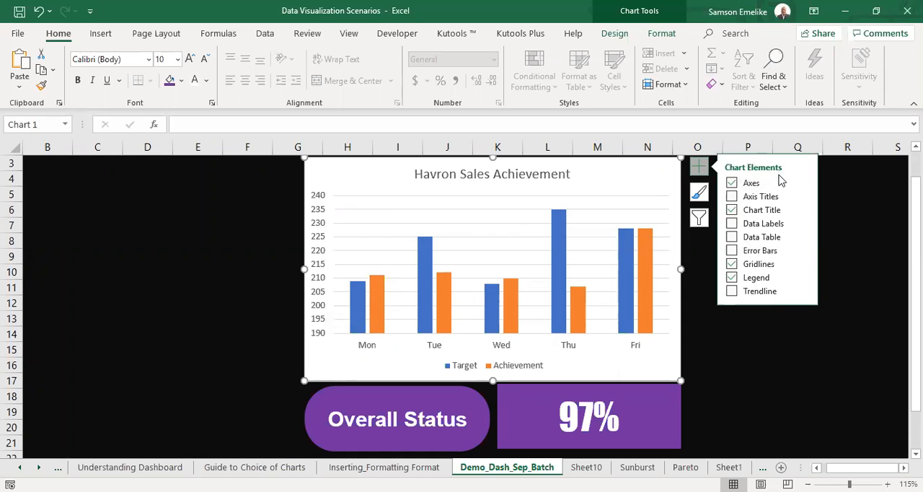
click(804, 184)
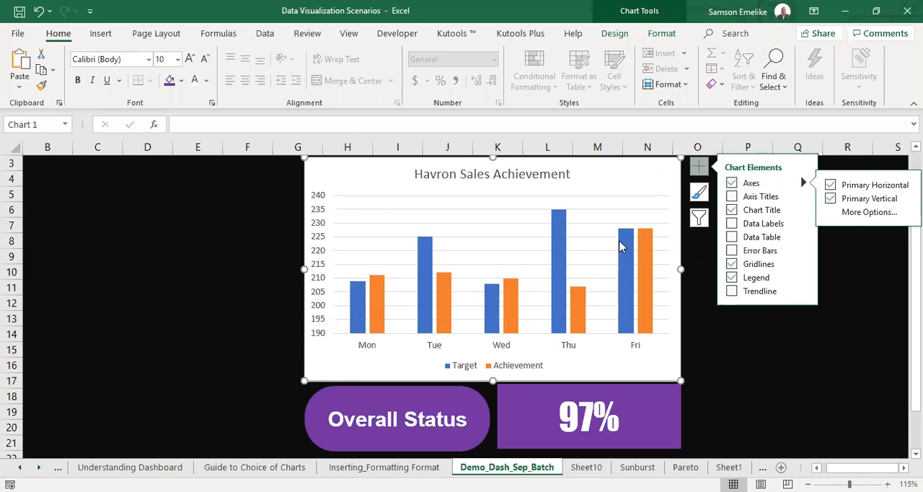
click(830, 199)
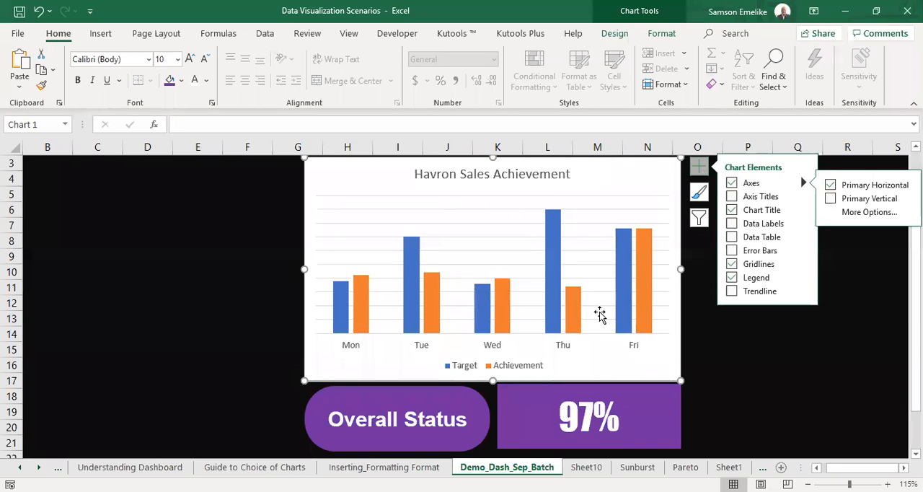
Remove the sales chart's gridlines and add data labels to its columns.
click(732, 264)
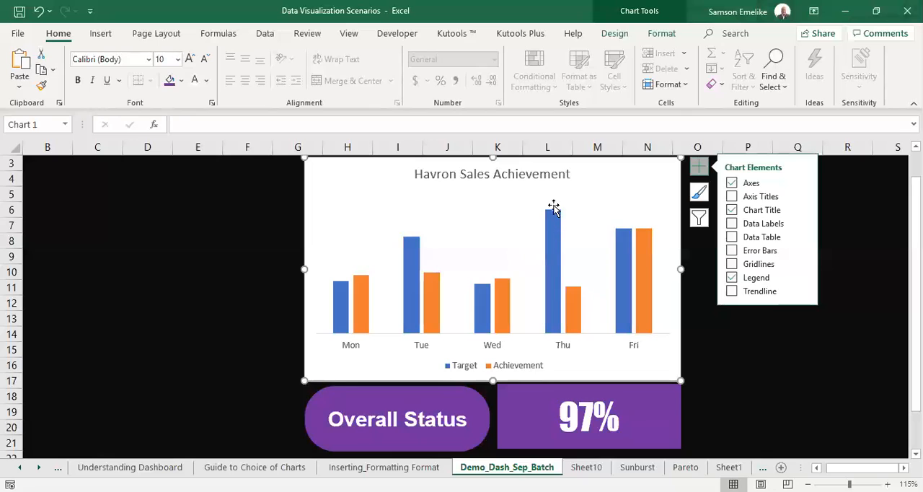
click(733, 226)
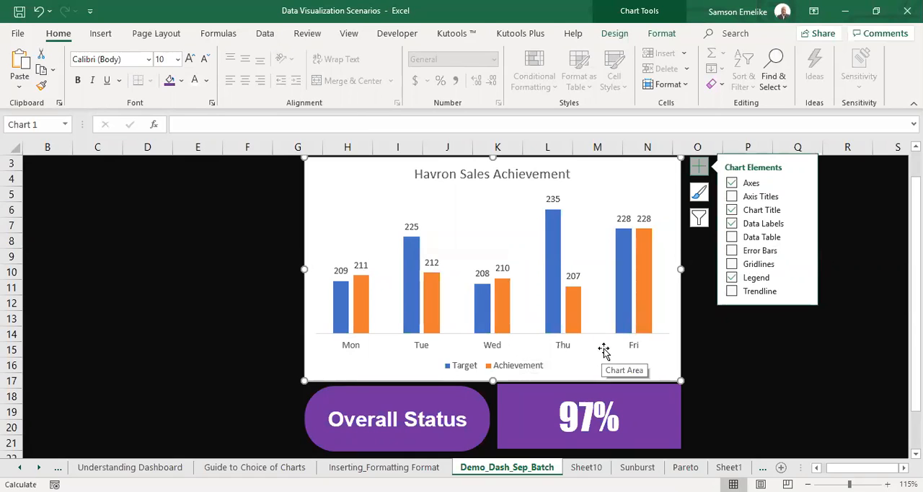
click(770, 360)
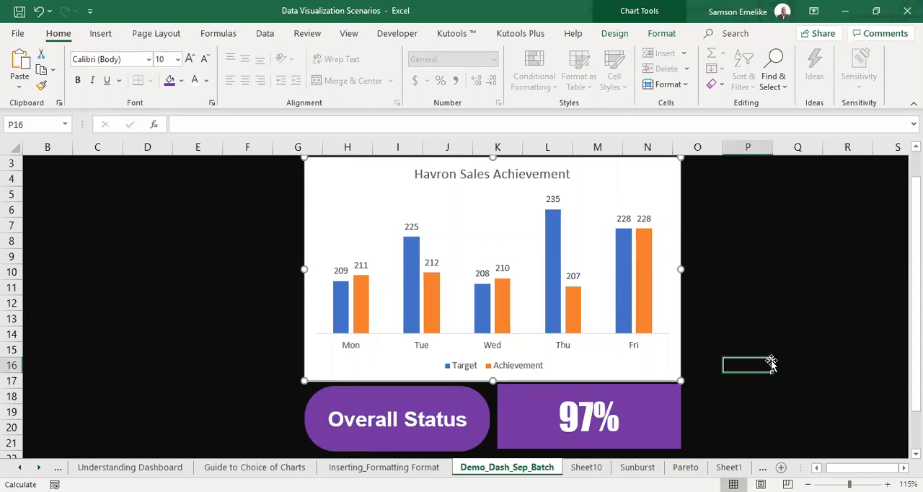
click(679, 355)
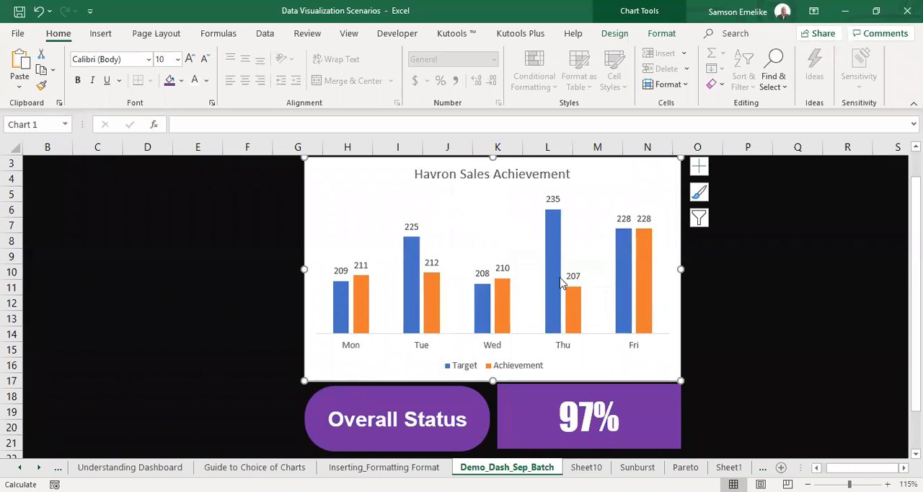
click(818, 228)
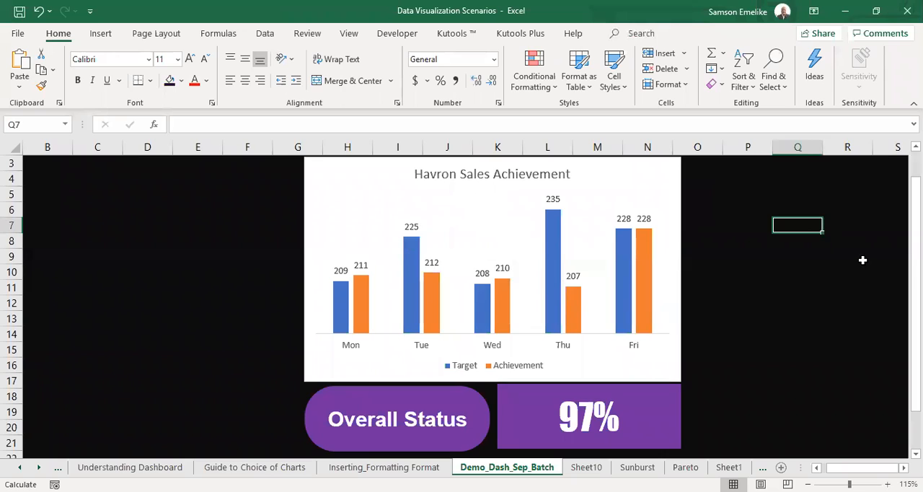
click(861, 260)
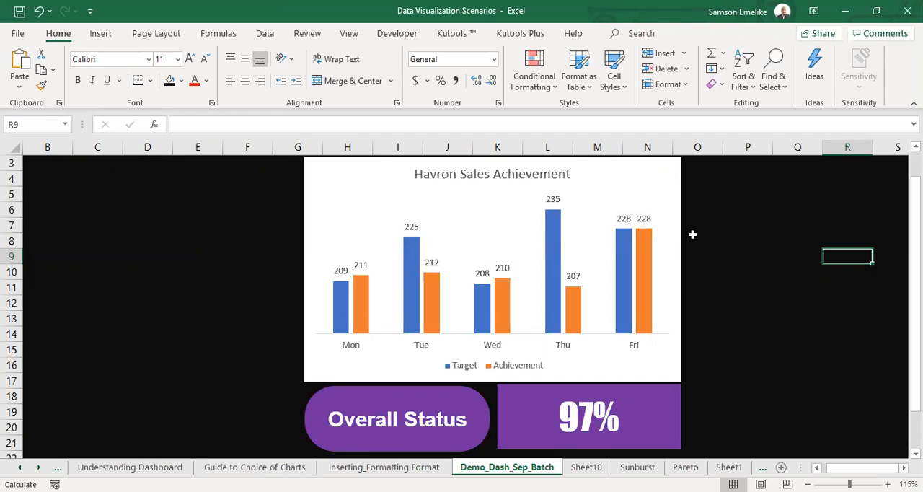
click(769, 225)
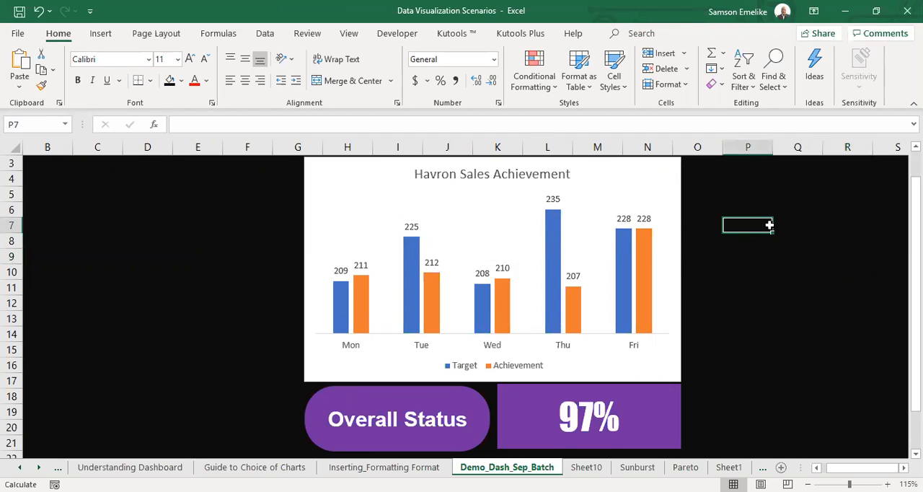
Make the data labels of both the Target and Achievement series bold and white.
click(624, 218)
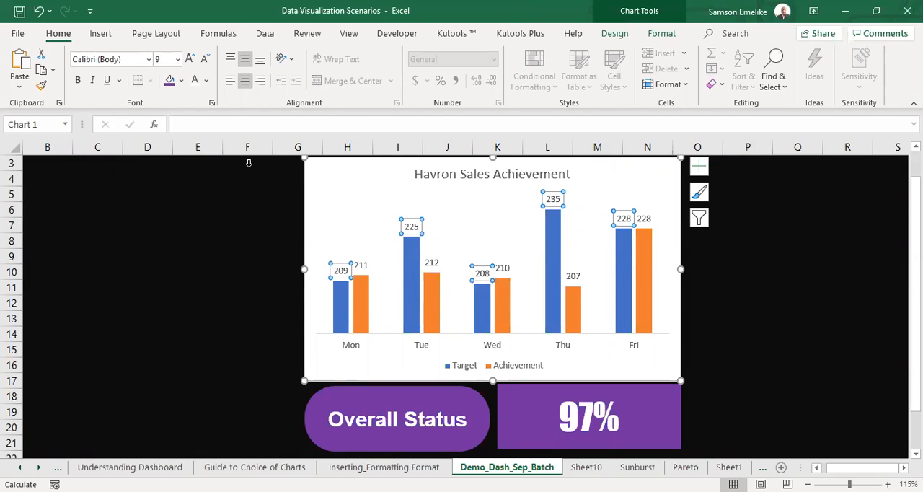
click(193, 81)
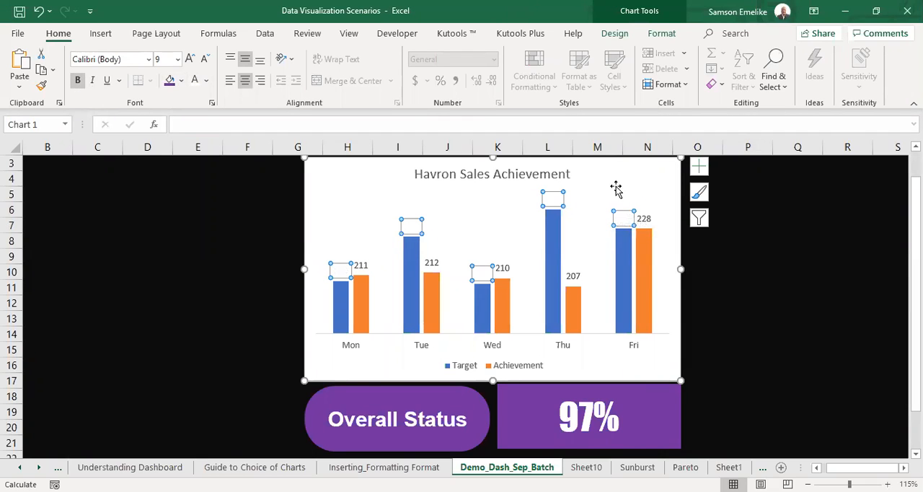
click(428, 262)
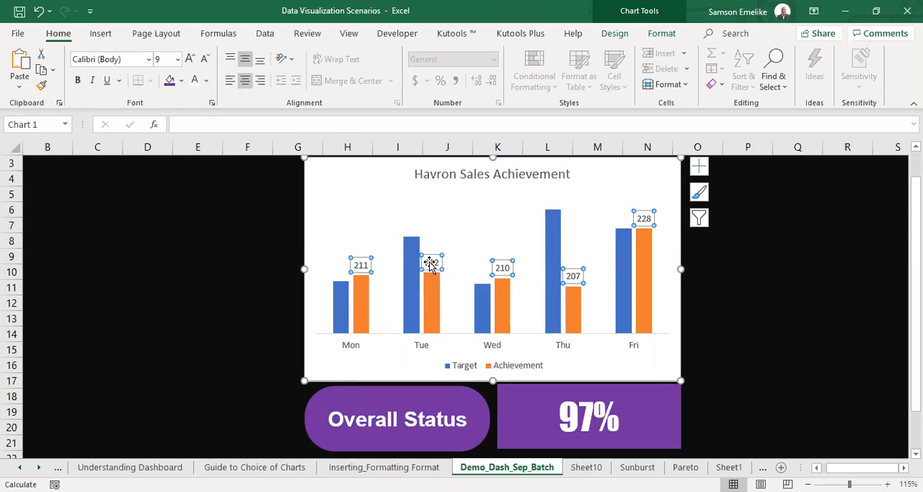
click(195, 80)
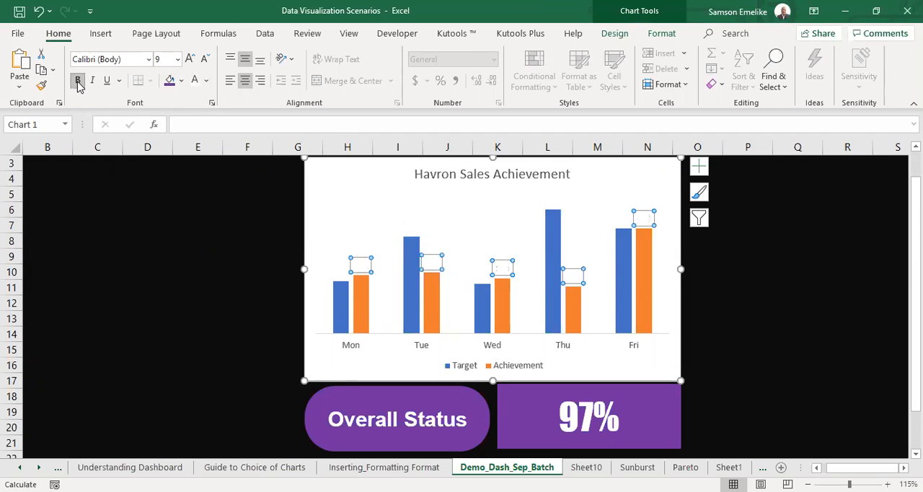
click(152, 209)
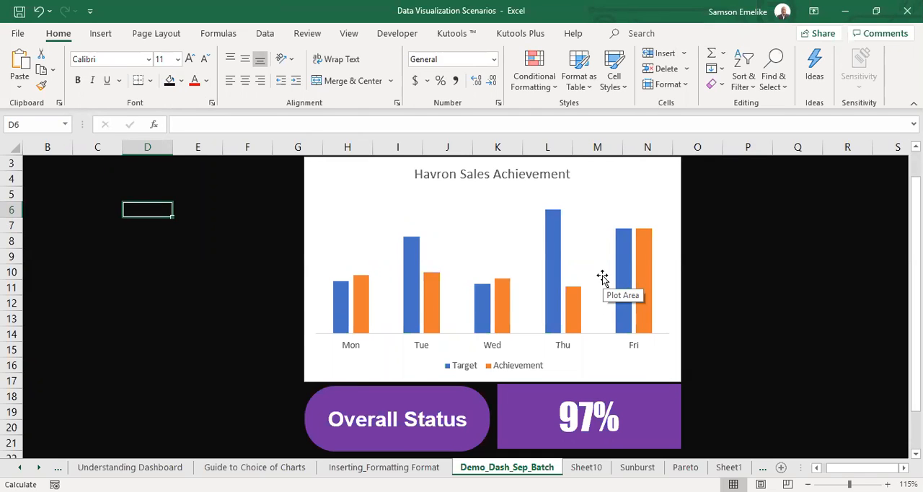
Remove the fill from the sales chart's area so the dark sheet background shows through.
click(681, 254)
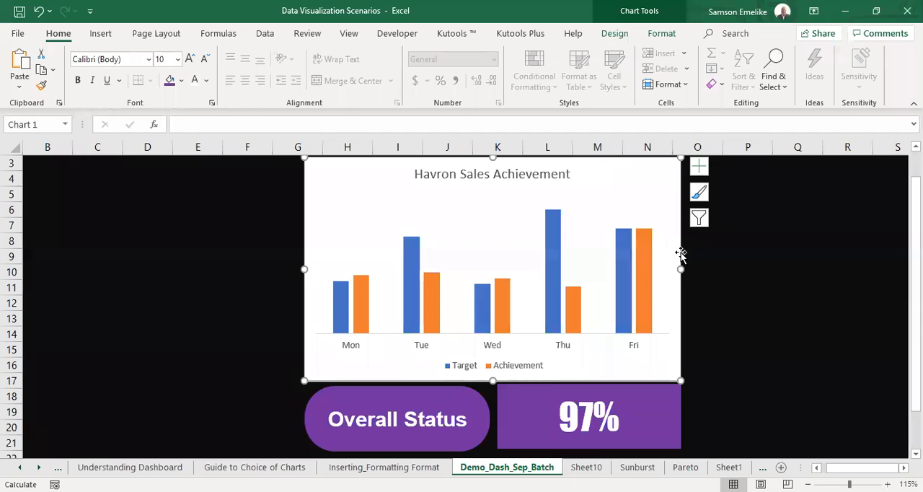
click(662, 36)
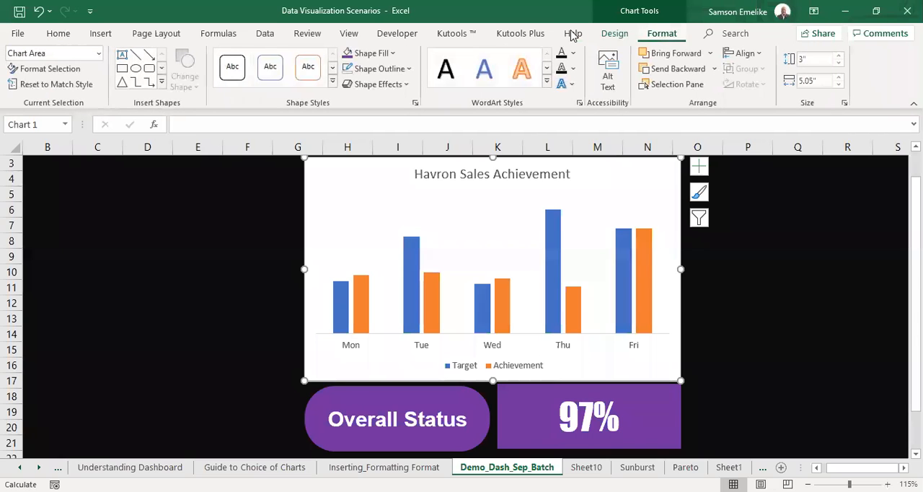
click(395, 54)
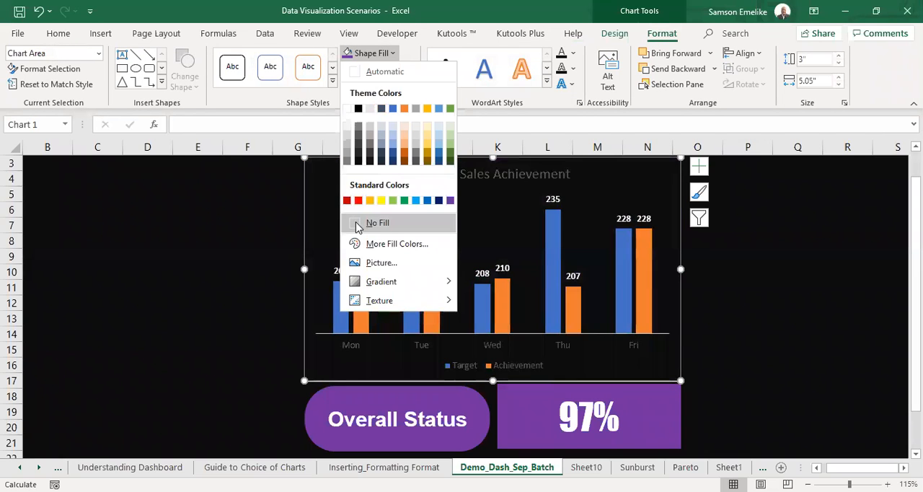
click(357, 227)
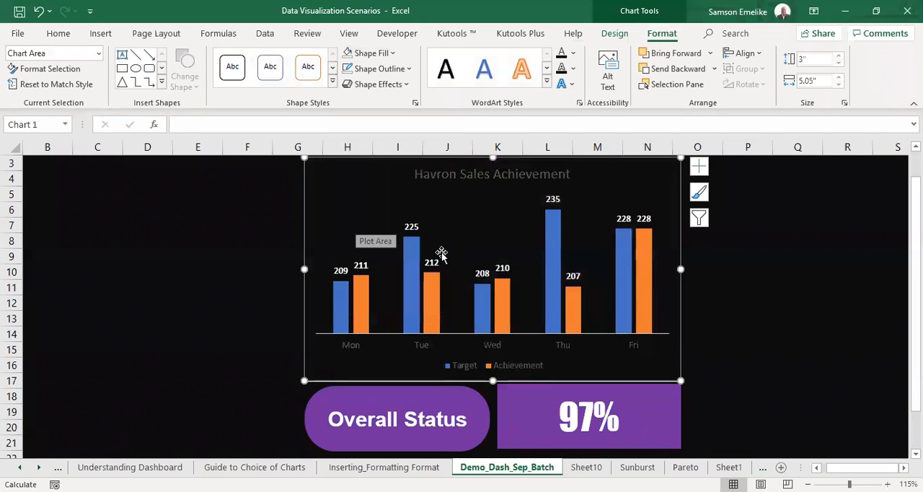
click(777, 237)
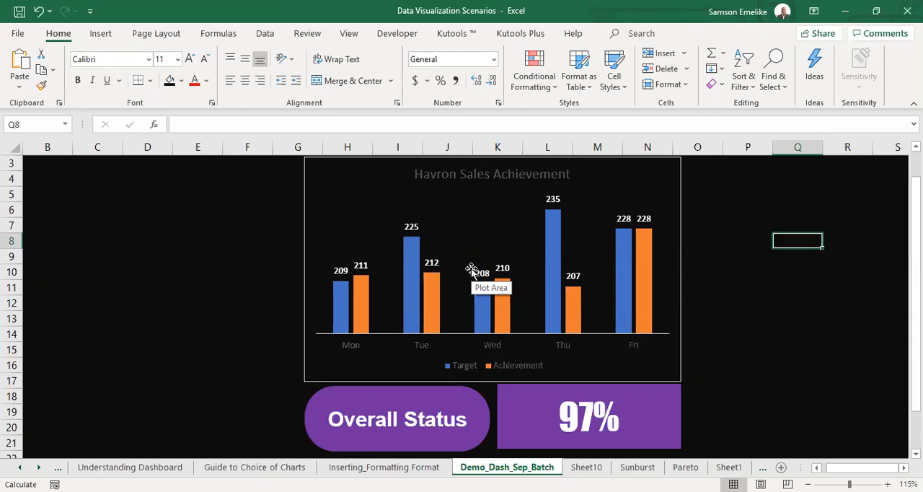
Format the Havron Sales Achievement chart title in bold white text.
click(519, 177)
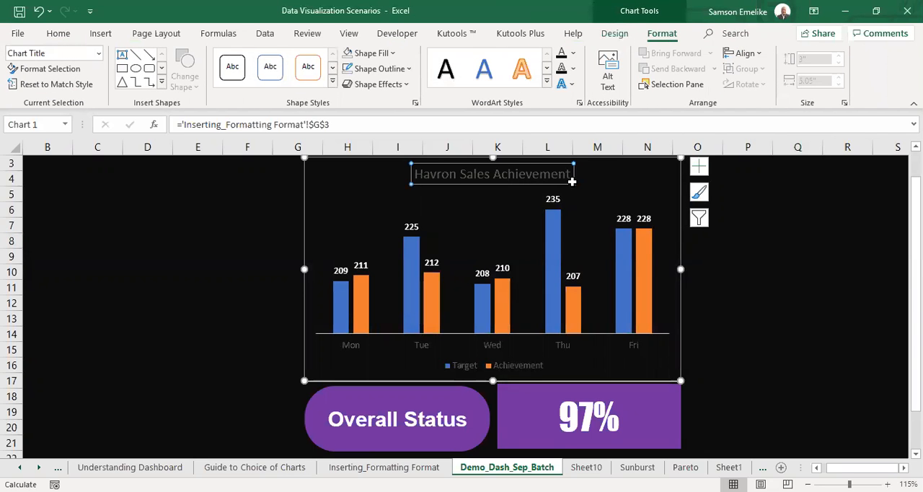
click(57, 34)
click(195, 80)
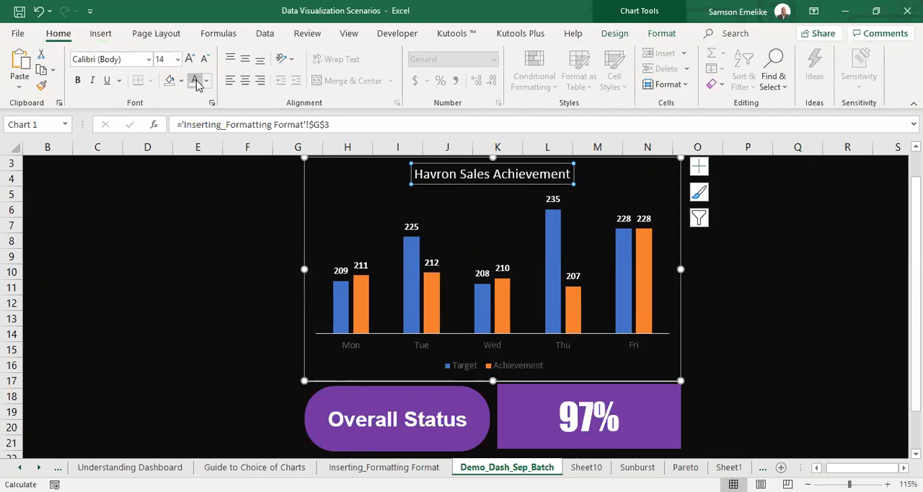
click(78, 81)
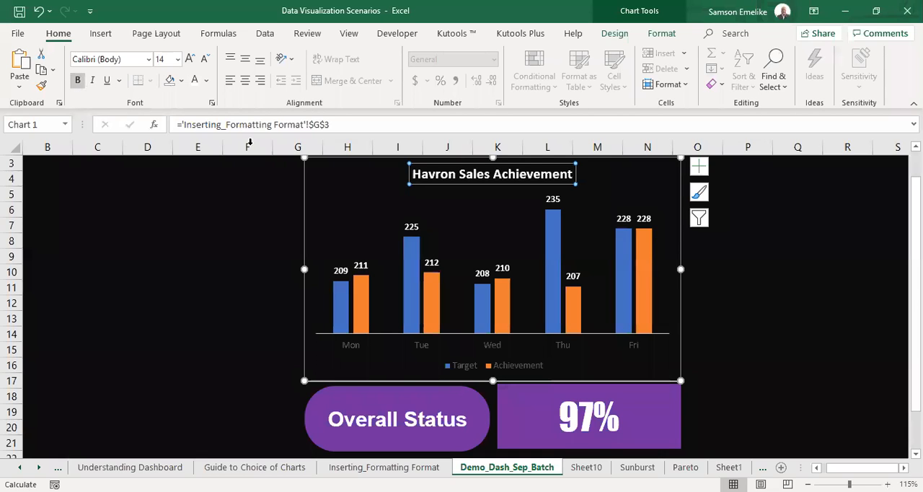
click(836, 272)
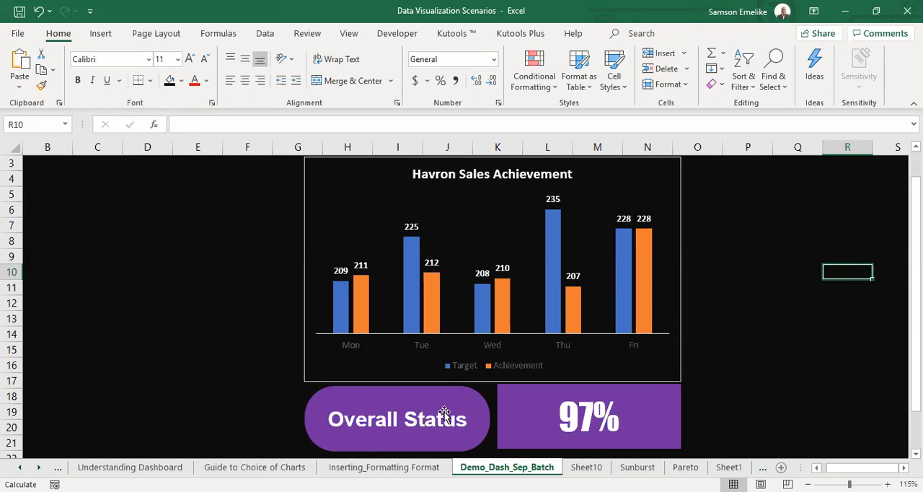
Review the course outline on the OUTLINE sheet and return to the Demo_Dash_Sep_Batch dashboard.
click(23, 467)
click(23, 468)
click(22, 467)
click(92, 469)
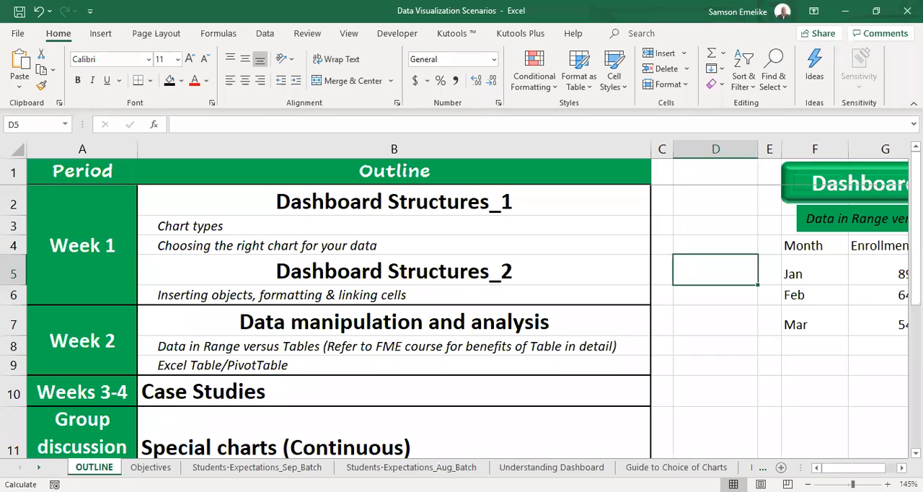
click(39, 467)
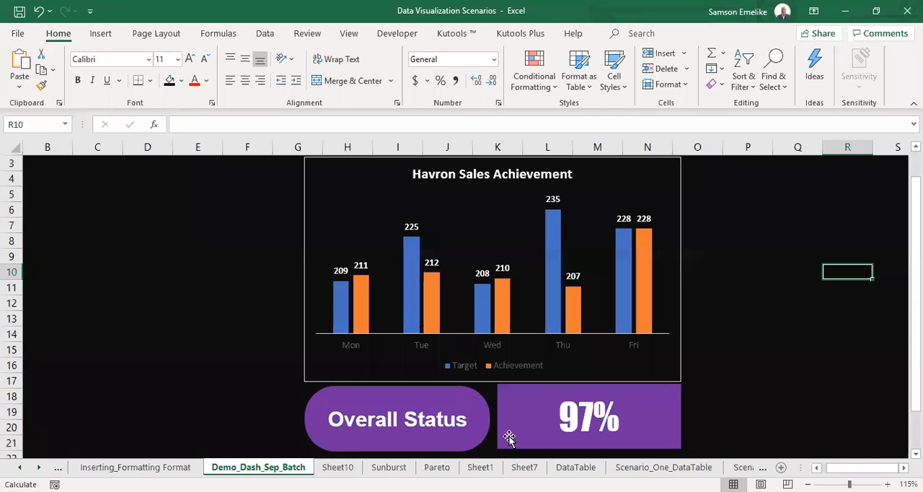
Apply the Riblet bevel effect to the Overall Status shape.
click(486, 430)
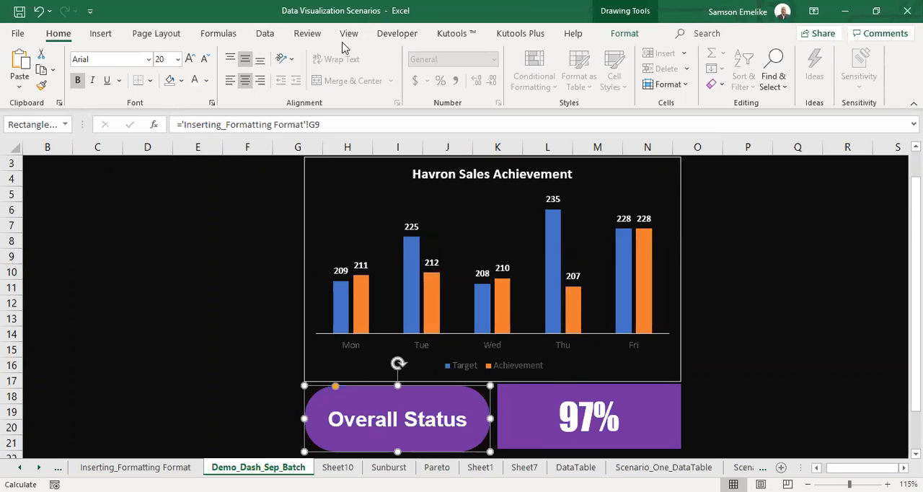
click(624, 33)
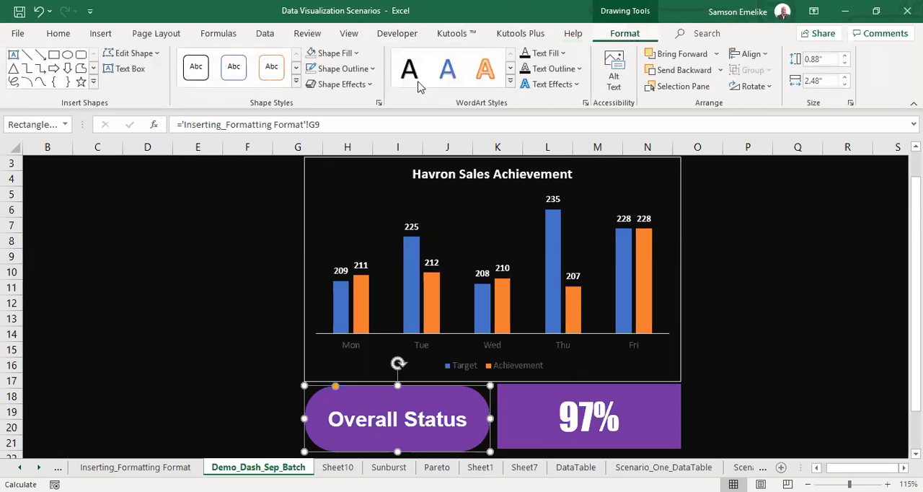
click(311, 86)
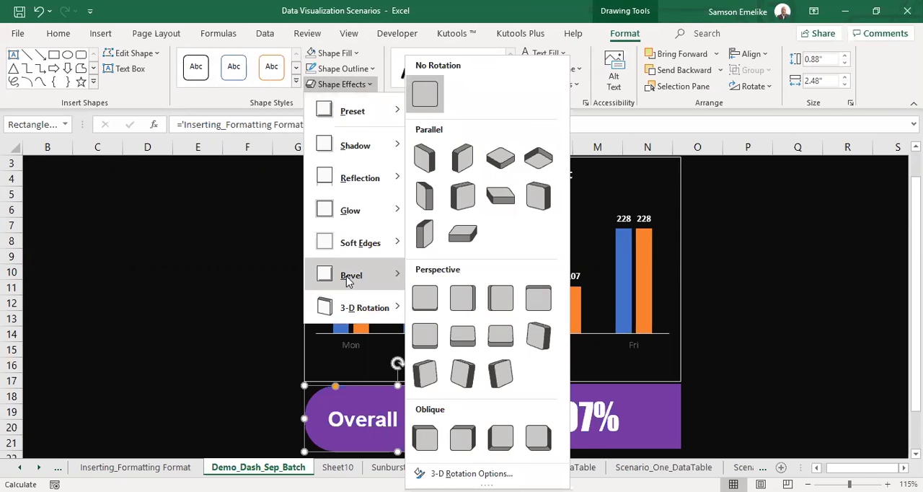
mouse_move(356, 276)
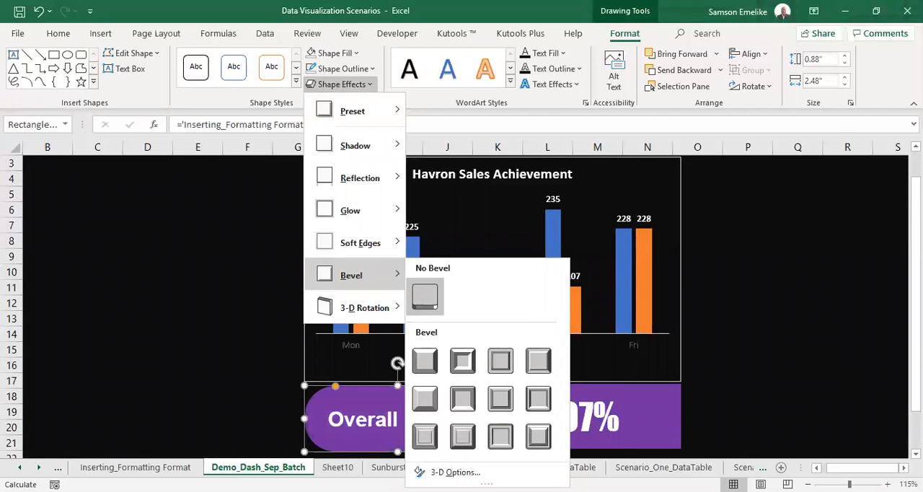
scroll(433, 303, right, 5)
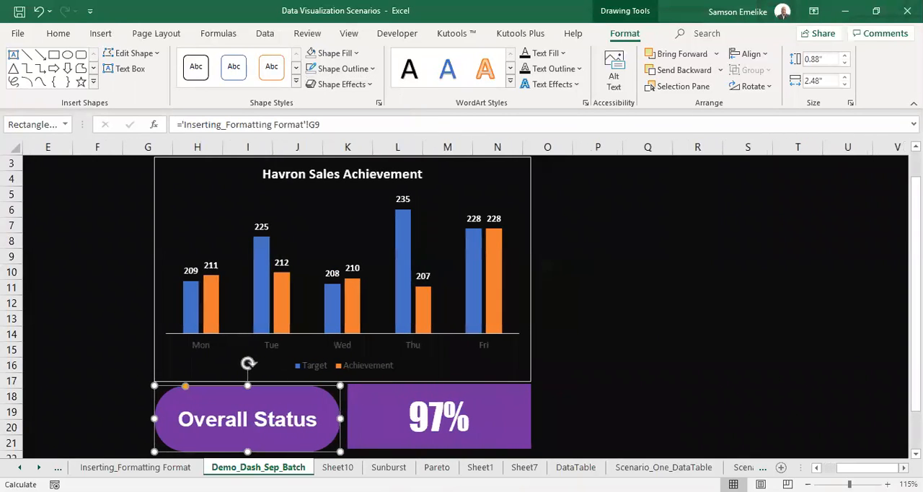
scroll(160, 411, right, 3)
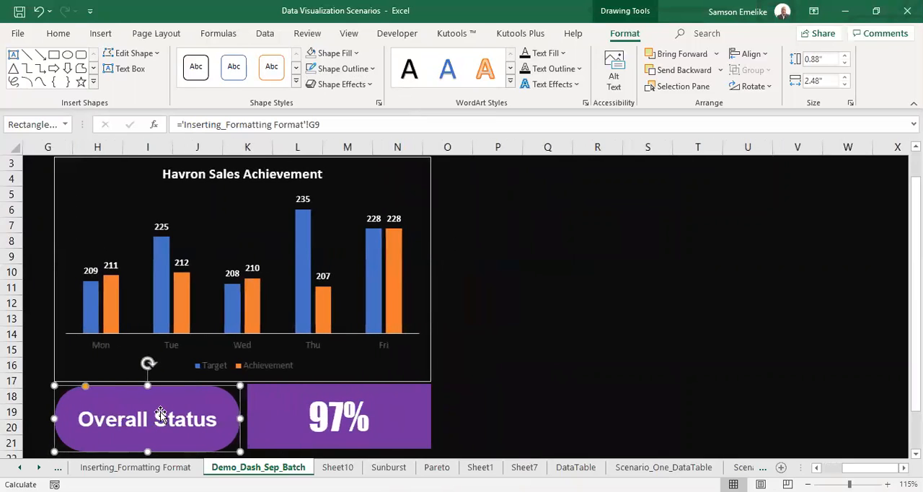
click(370, 85)
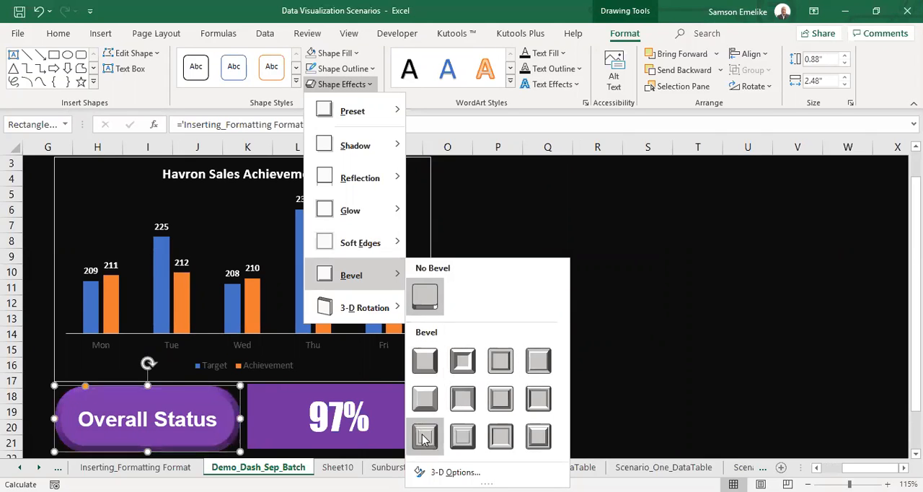
click(462, 436)
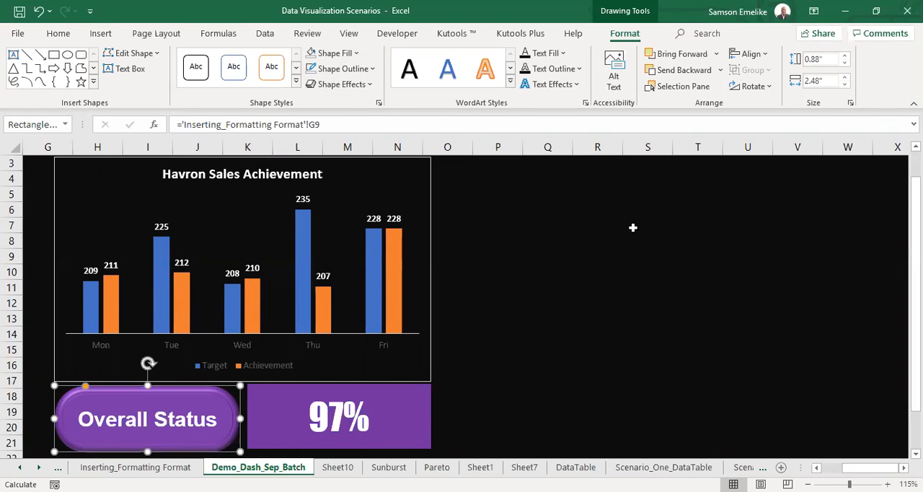
Change the Overall Status shape's fill colour to the standard Dark Red.
click(371, 69)
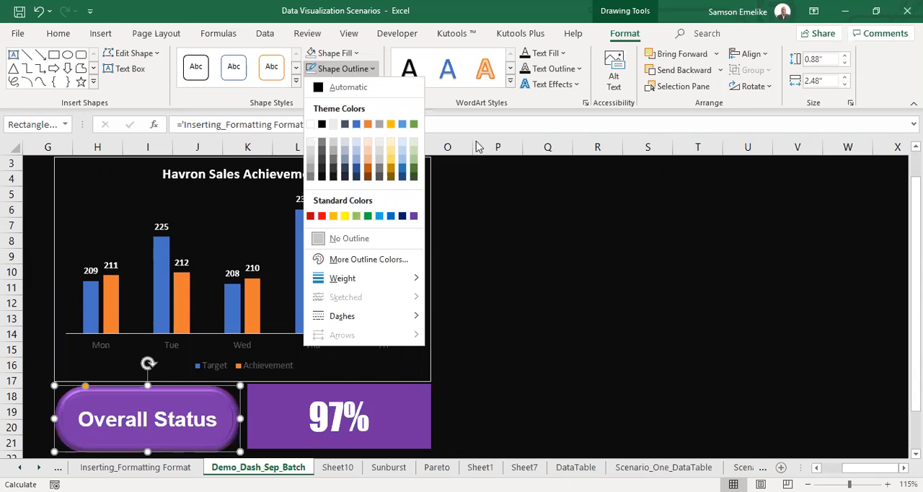
click(357, 53)
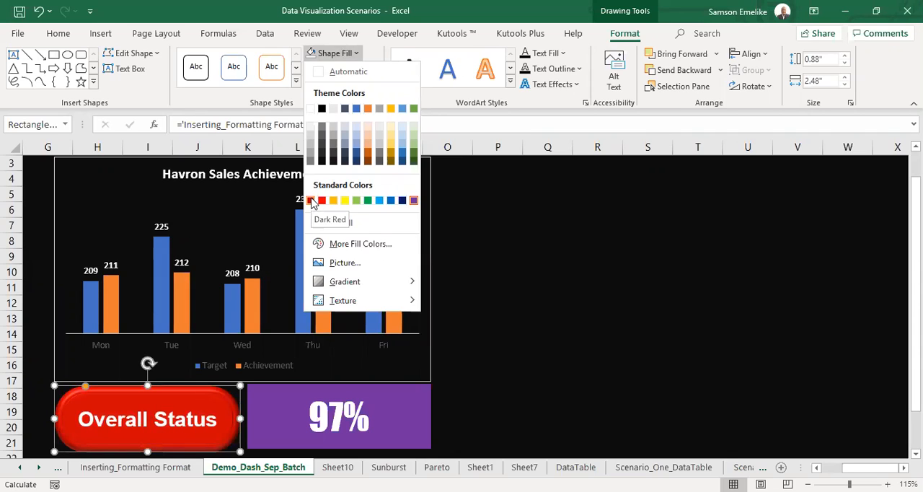
click(311, 201)
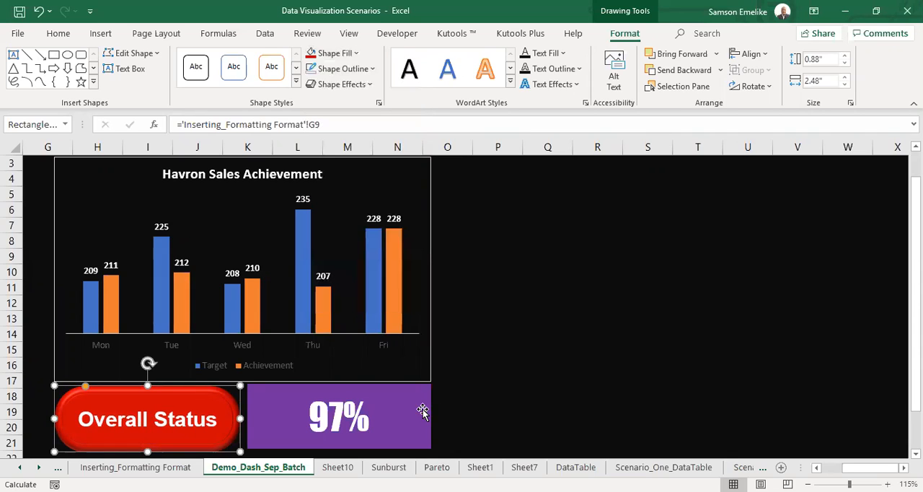
Fill the percentage text box with the same Dark Red and give it the last bevel preset.
click(425, 408)
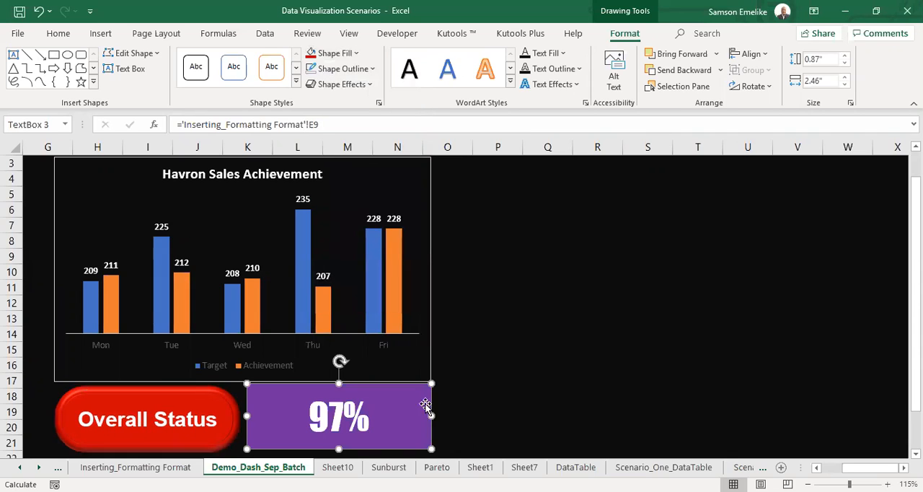
click(310, 53)
click(335, 84)
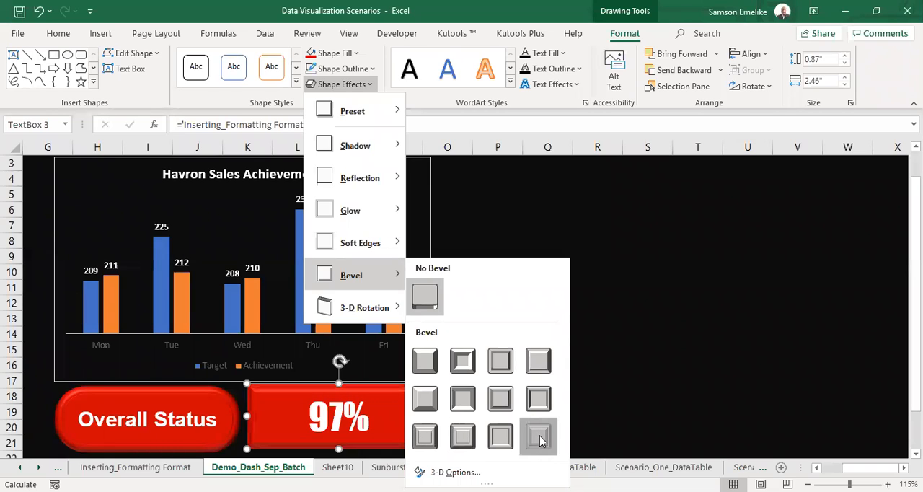
click(663, 369)
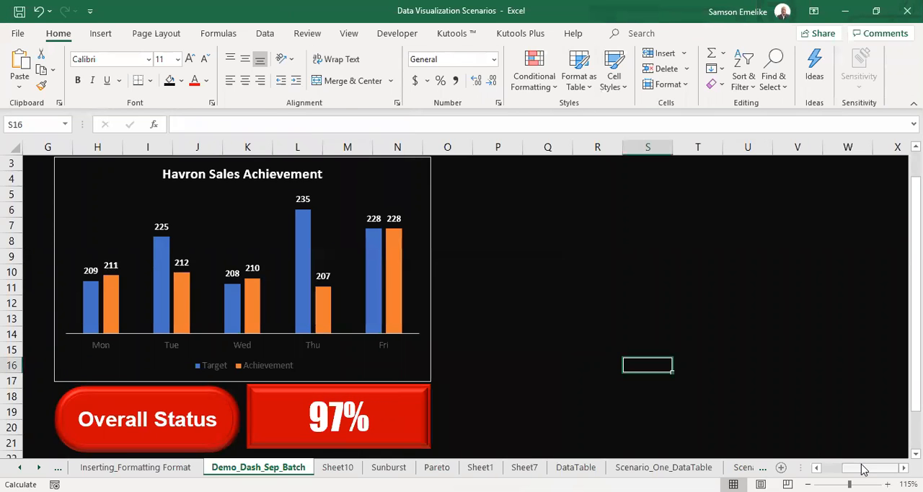
Recalculate the workbook once to refresh the formatted dashboard's chart and overall percentage.
drag(857, 467, 854, 467)
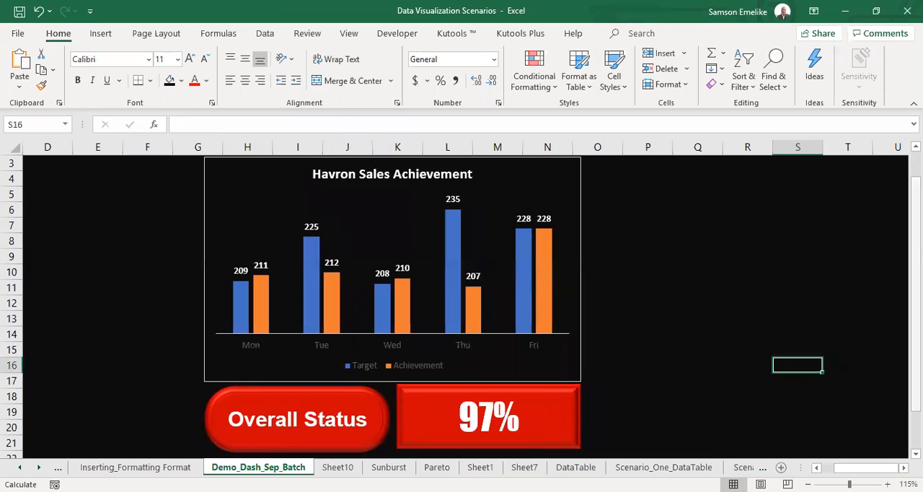
key(F9)
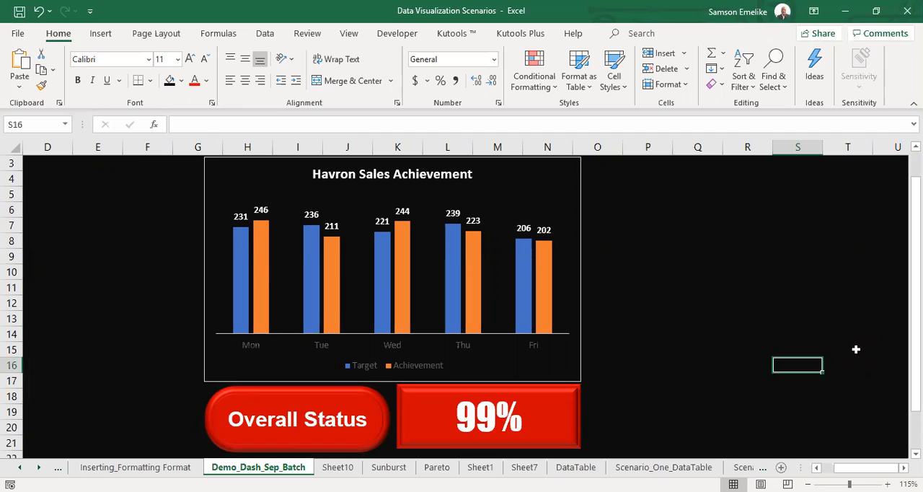
key(alt+Tab)
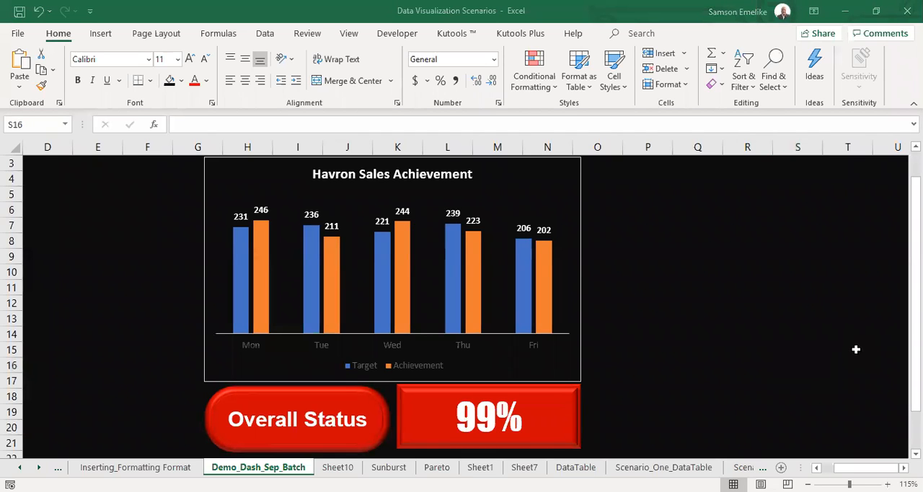